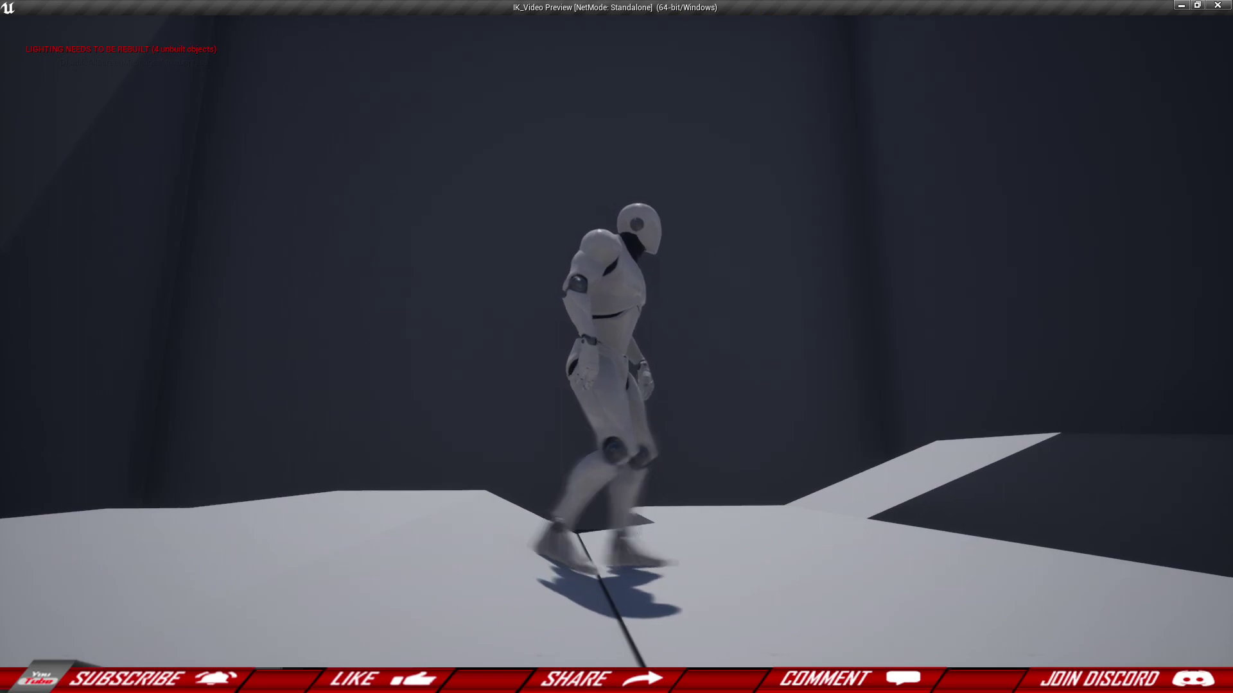
Step: Walk the mannequin around the ramps in the standalone preview to examine how its feet sit on sloped ground
{"action": "key", "text": "w"}
{"action": "key", "text": "d"}
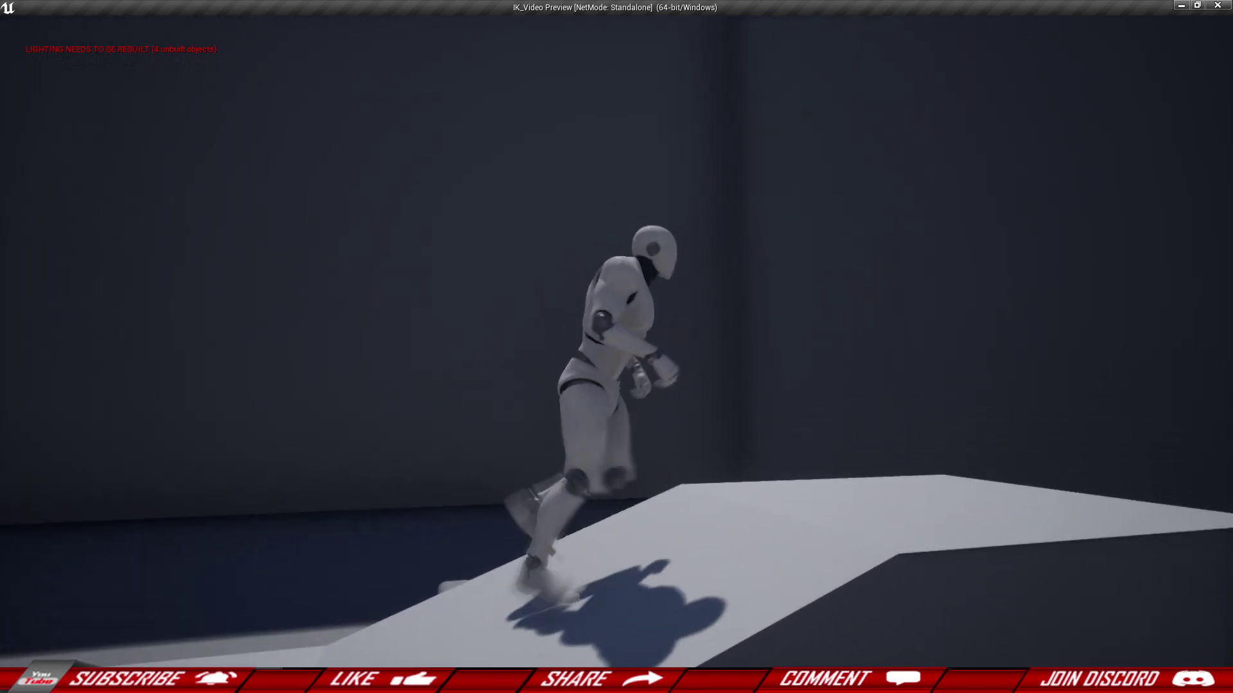
{"action": "key", "text": "s"}
{"action": "key", "text": "a"}
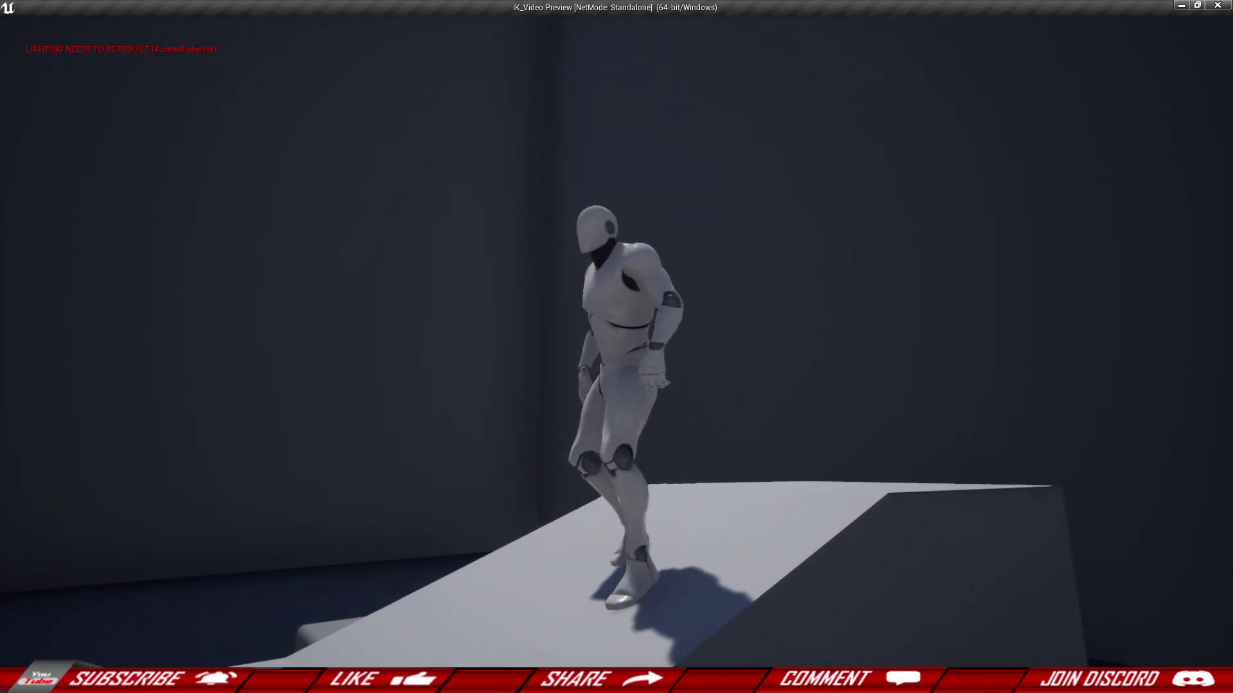
{"action": "key", "text": "w"}
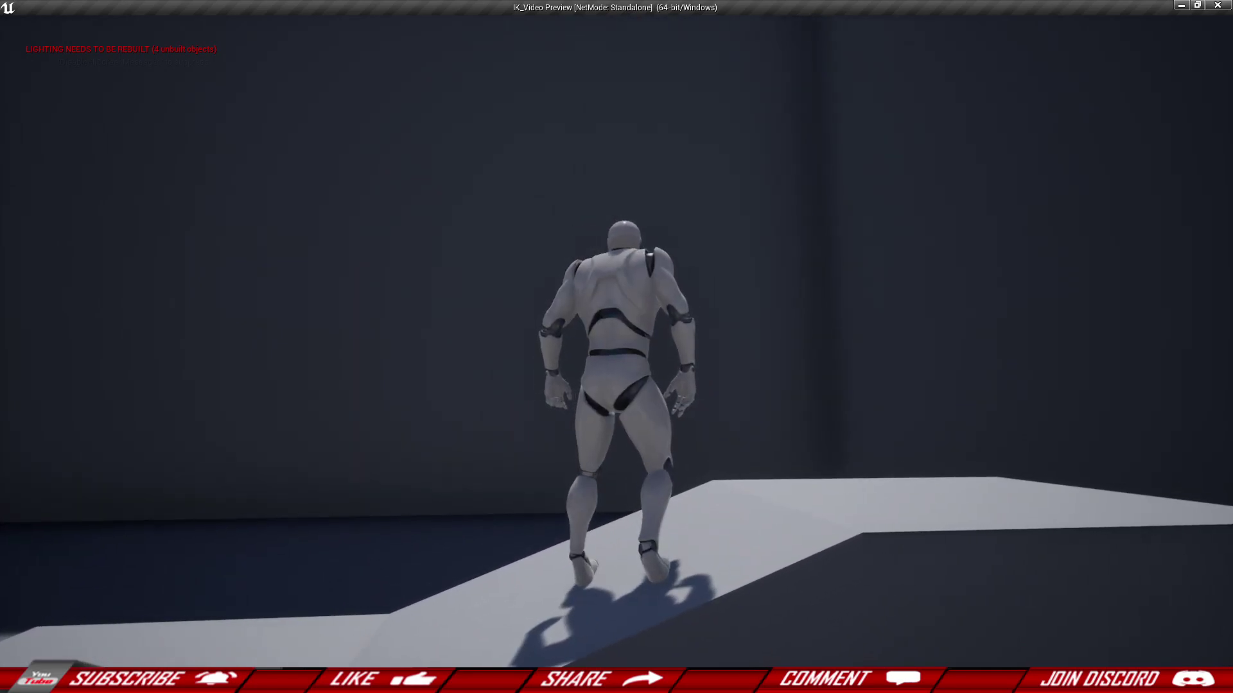
{"action": "key", "text": "s"}
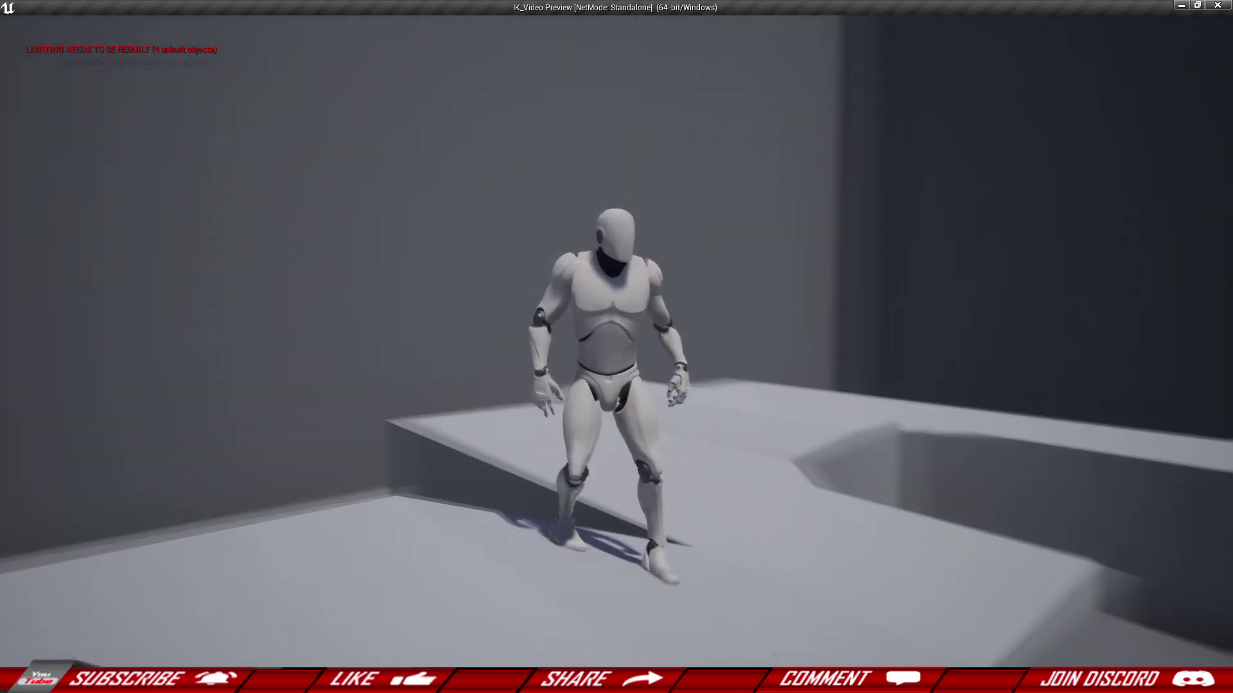
{"action": "key", "text": "w"}
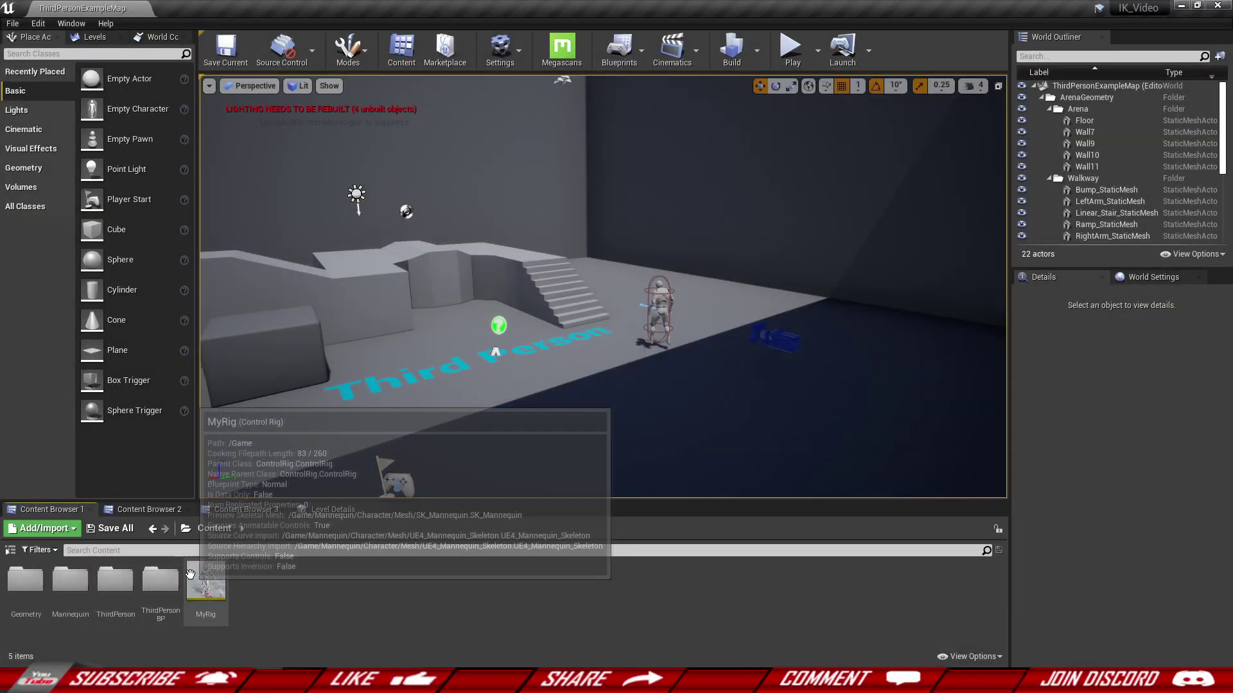
Step: Open the MyRig Control Rig asset and bring its whole Rig Graph into view
{"action": "double_click", "coordinate": [205, 605]}
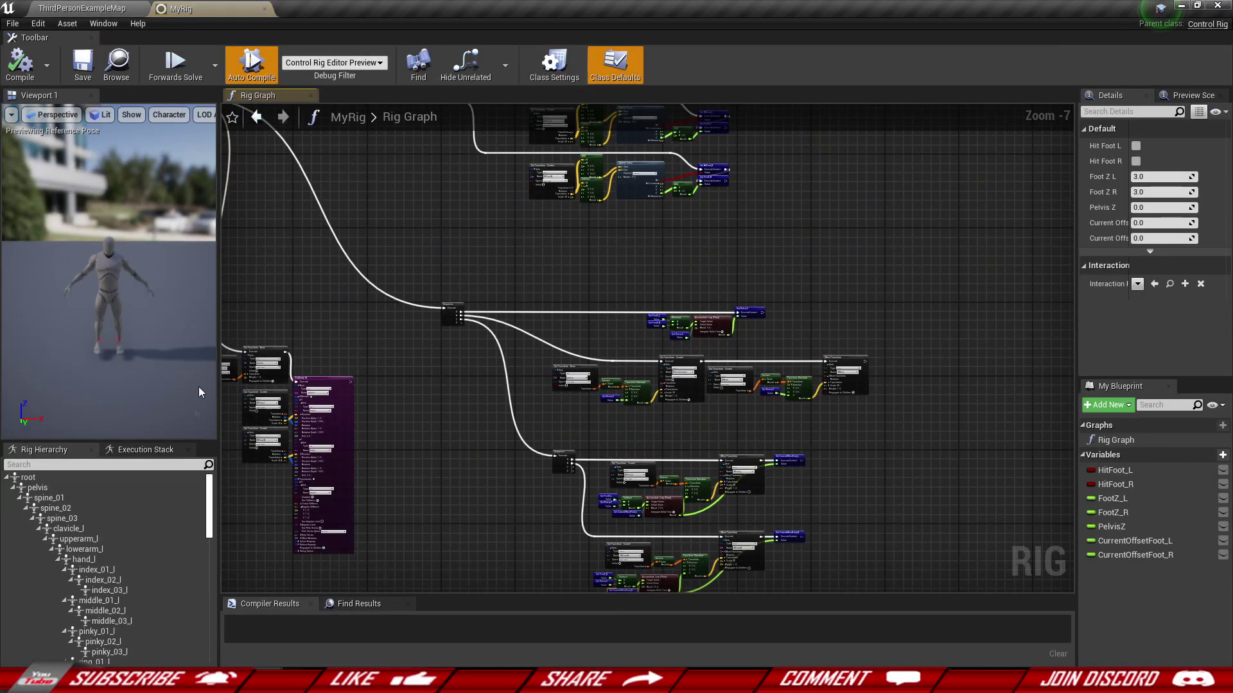
{"action": "scroll", "coordinate": [395, 341], "scroll_direction": "down", "scroll_amount": 8}
{"action": "scroll", "coordinate": [518, 358], "scroll_direction": "up", "scroll_amount": 4}
{"action": "right_click_drag", "start_coordinate": [517, 358], "coordinate": [495, 418]}
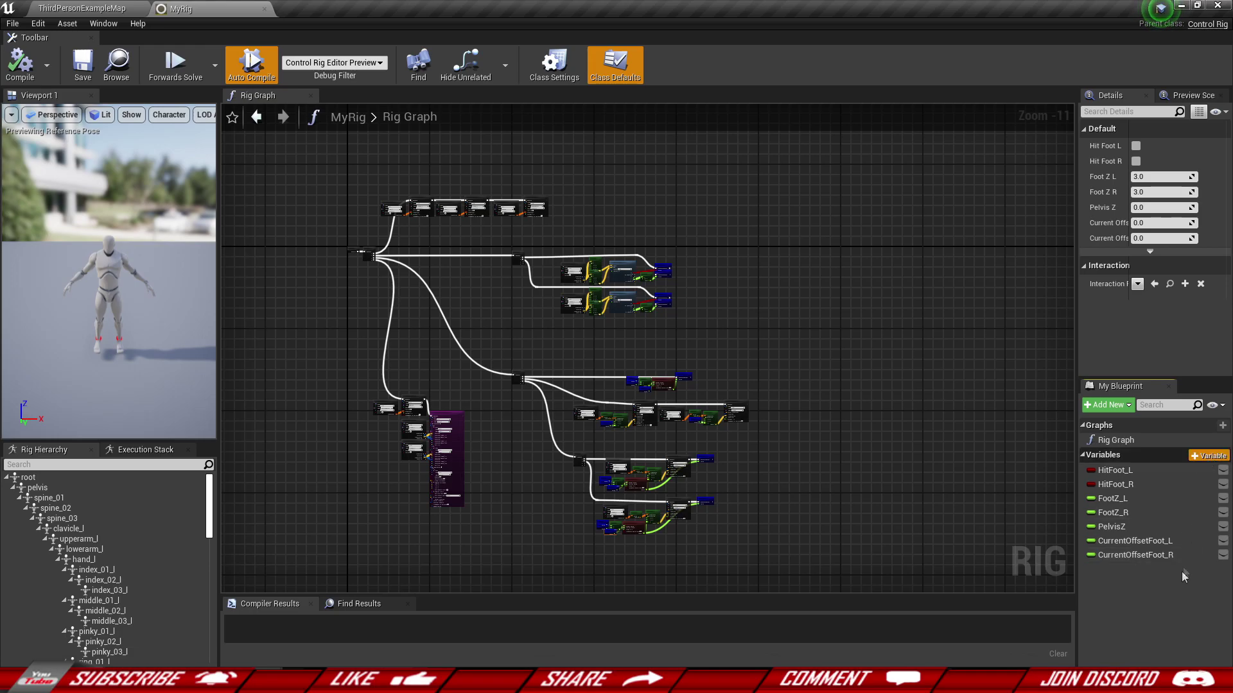
Step: Add a Vector variable named FootNormal_L to the rig
{"action": "left_click", "coordinate": [1209, 455]}
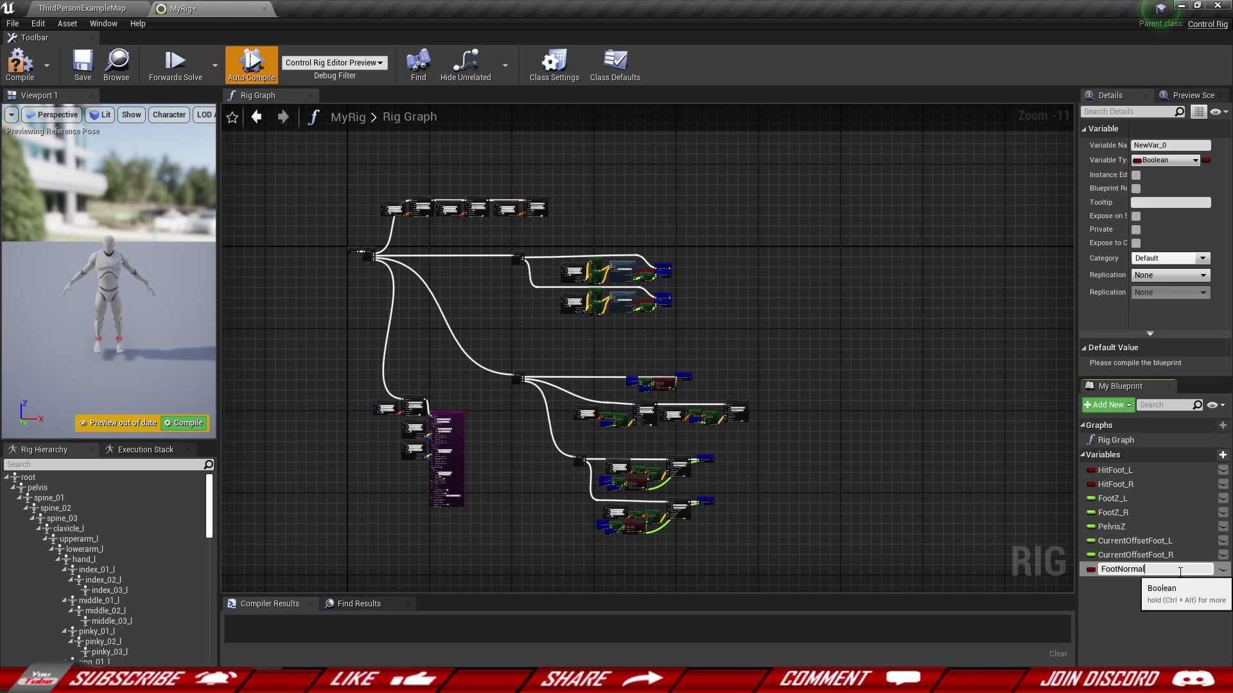
{"action": "type", "text": "FootNormal_L"}
{"action": "key", "text": "Return"}
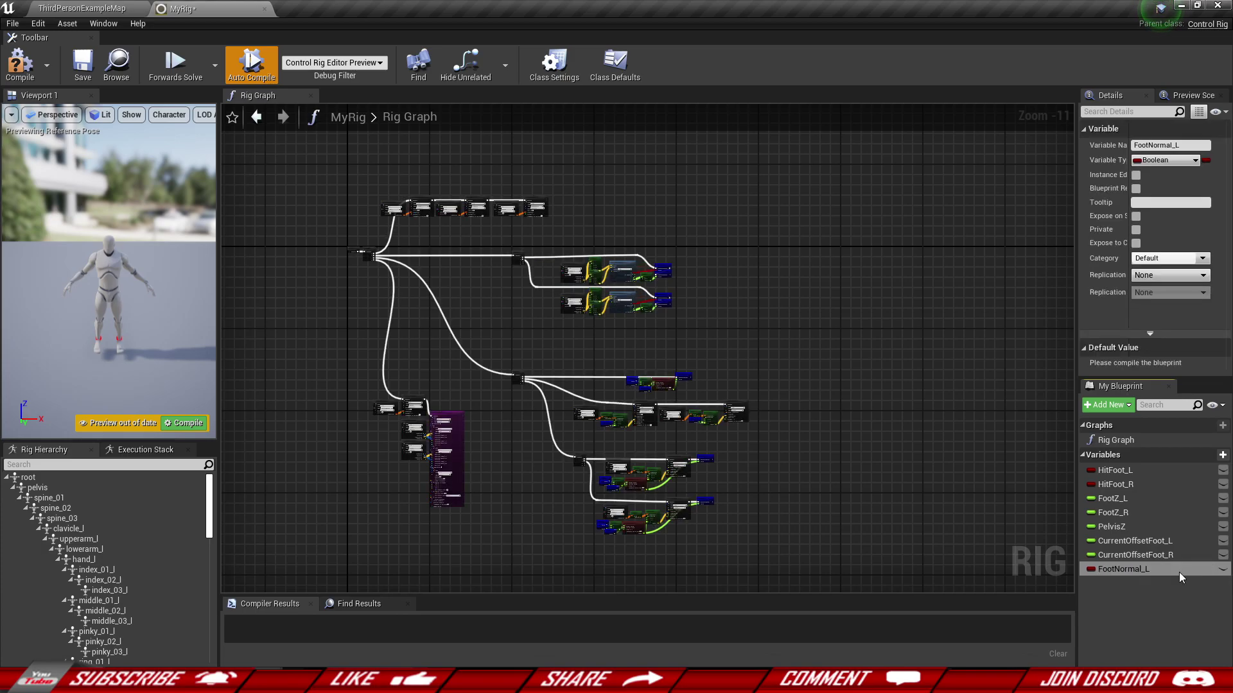
{"action": "left_click", "coordinate": [1166, 160]}
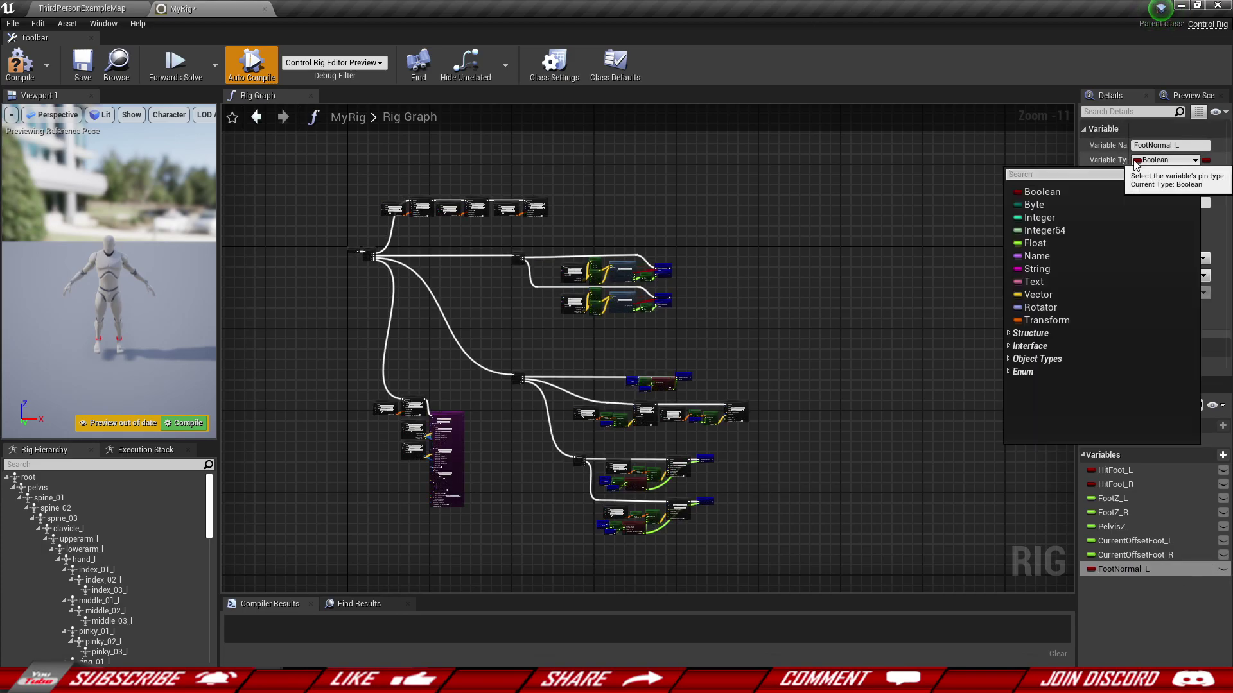
{"action": "left_click", "coordinate": [1038, 295]}
{"action": "left_click", "coordinate": [1136, 622]}
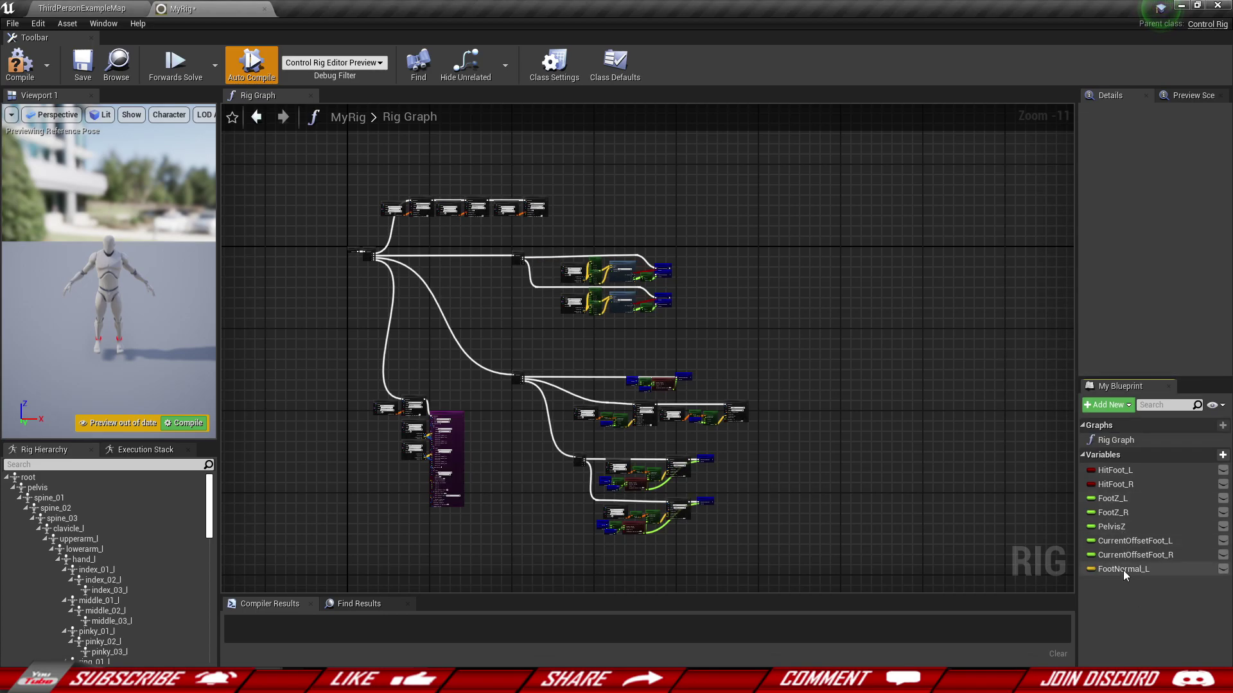
Step: Duplicate the FootNormal_L variable as FootNormal_R, and compile and save the rig
{"action": "left_click", "coordinate": [1122, 568]}
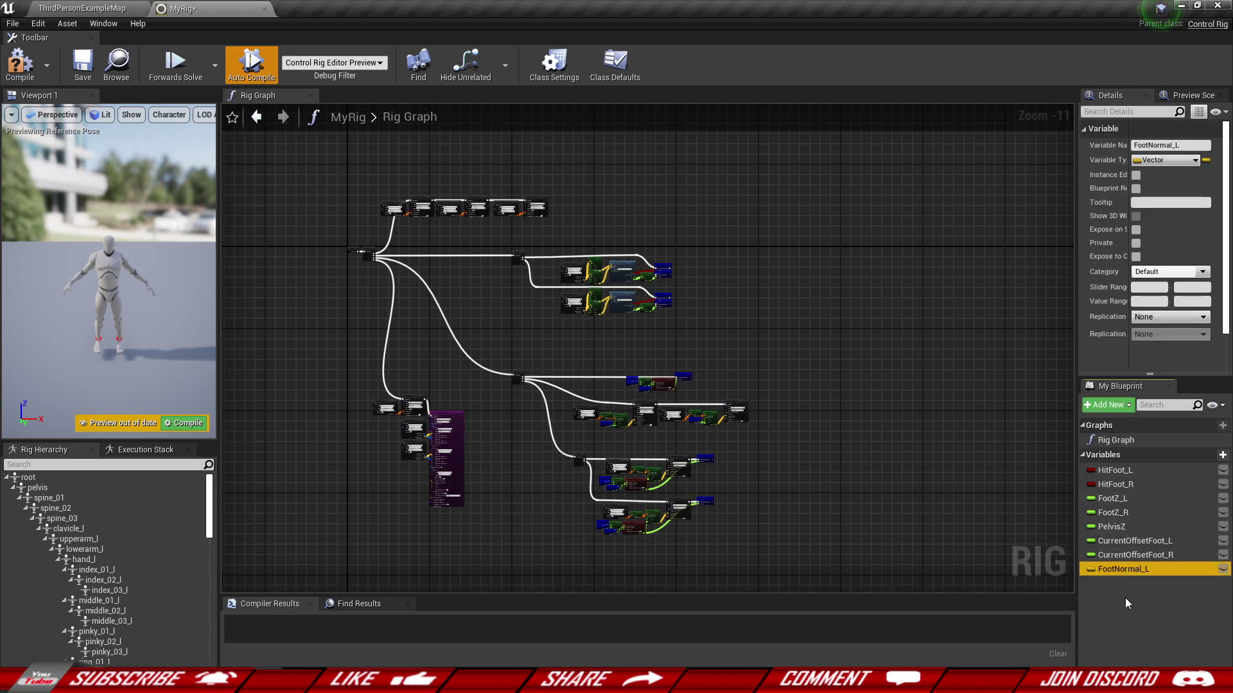
{"action": "key", "text": "ctrl+w"}
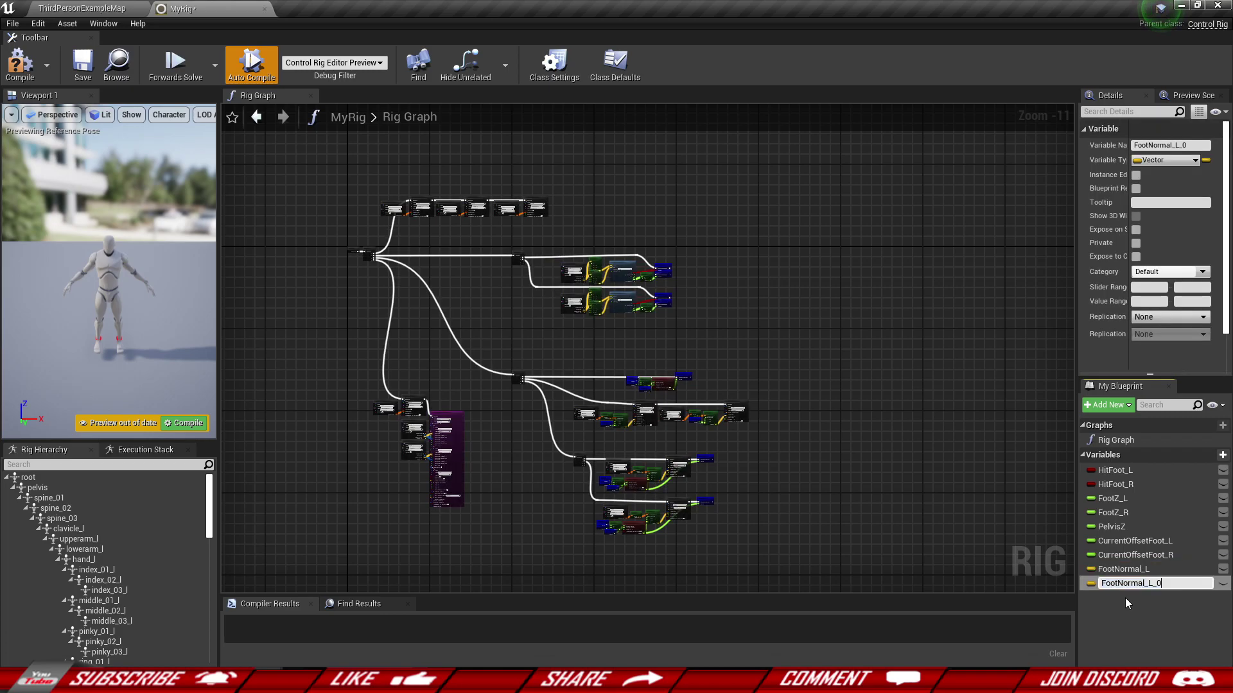
{"action": "type", "text": "R"}
{"action": "key", "text": "Return"}
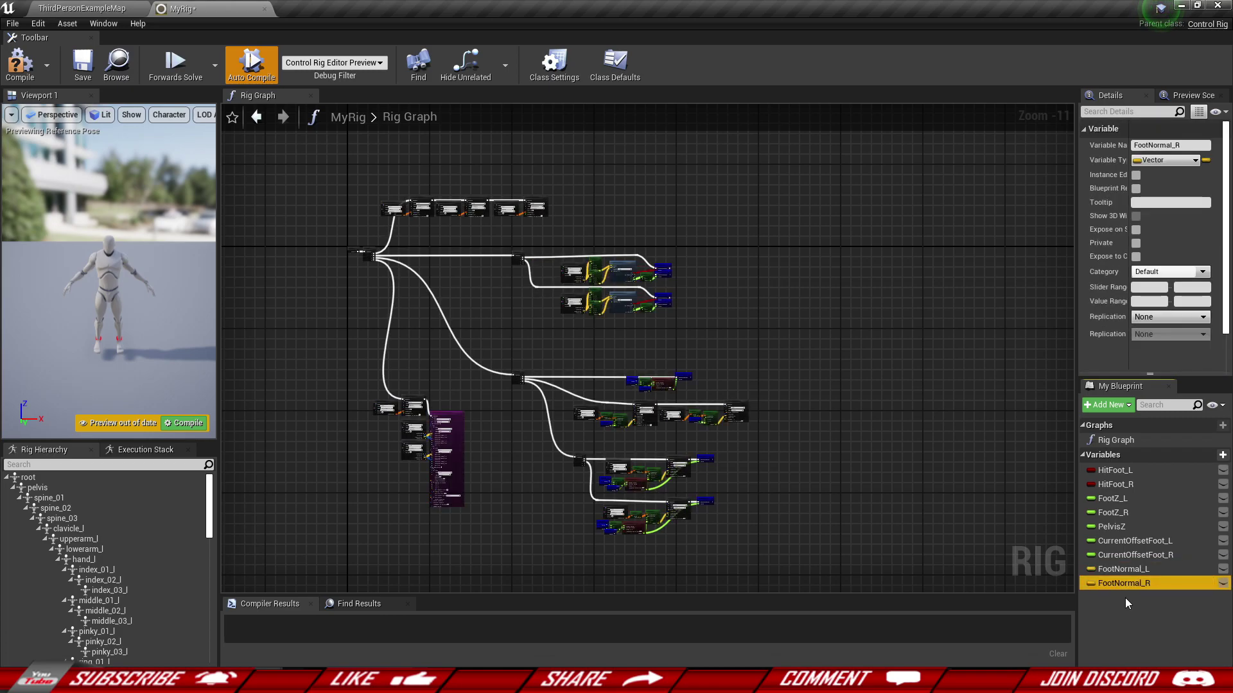
{"action": "left_click", "coordinate": [1125, 599]}
{"action": "left_click", "coordinate": [19, 68]}
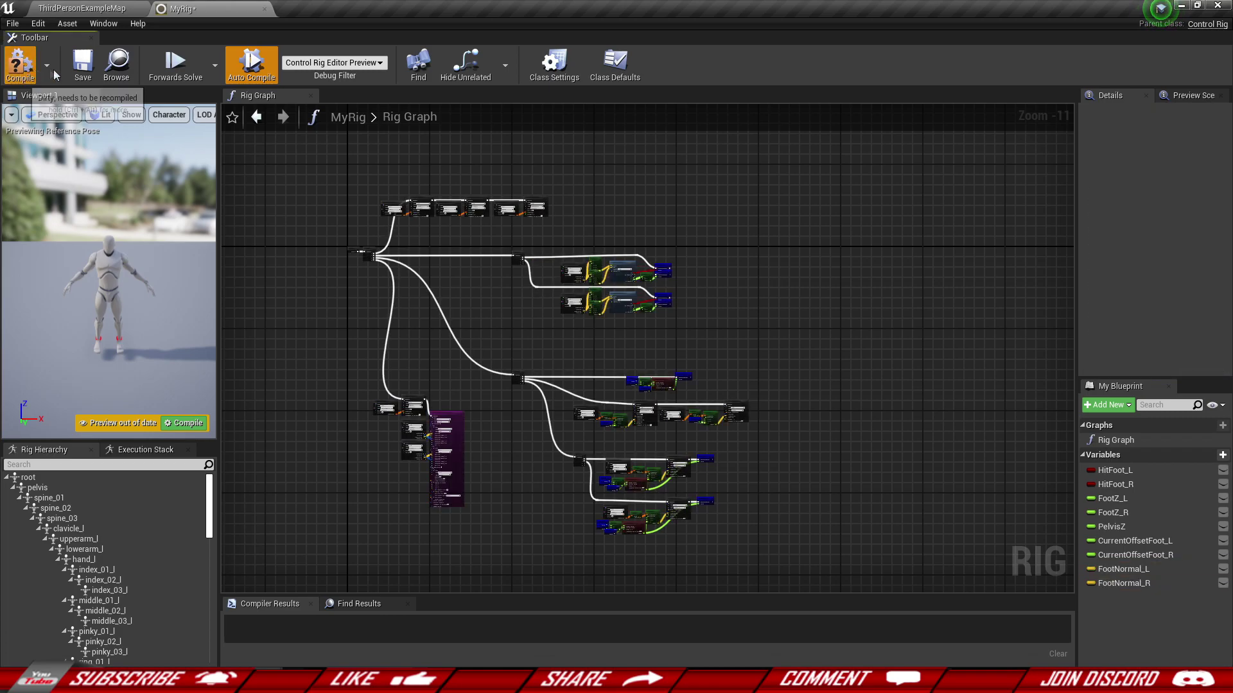
{"action": "left_click", "coordinate": [81, 68]}
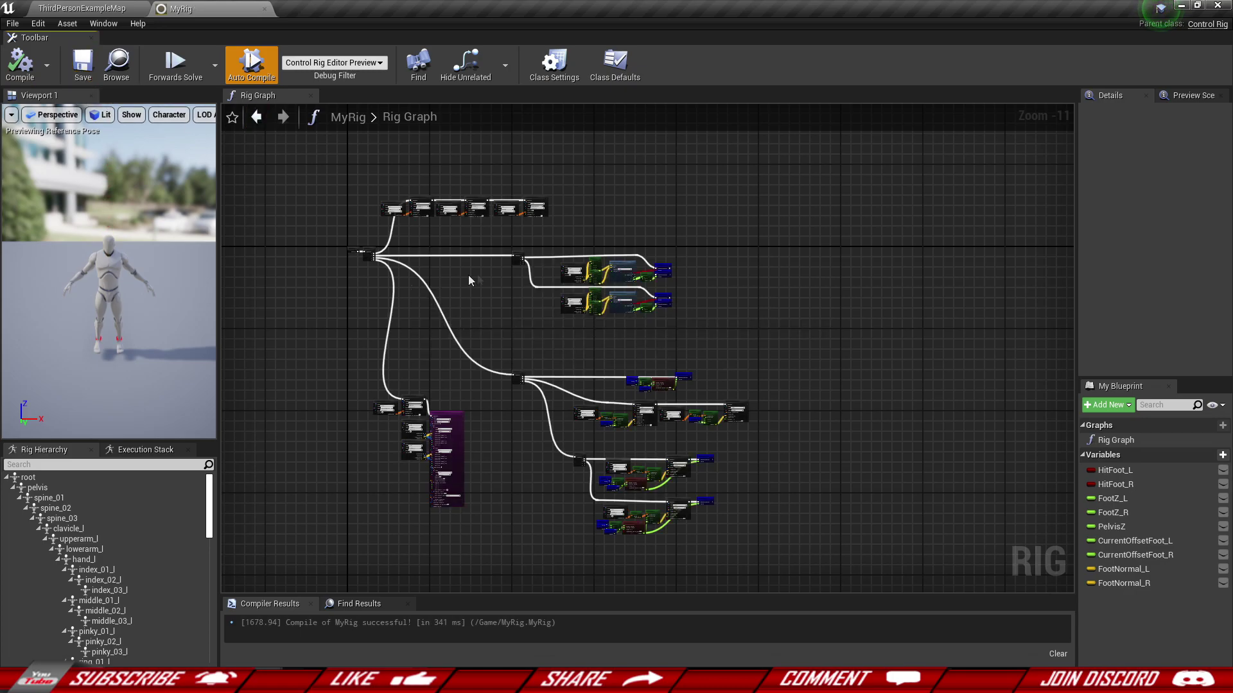
Step: Chain a Set FootNormal_L node after Set FootZ_L in the left foot's trace branch
{"action": "left_click", "coordinate": [1120, 569]}
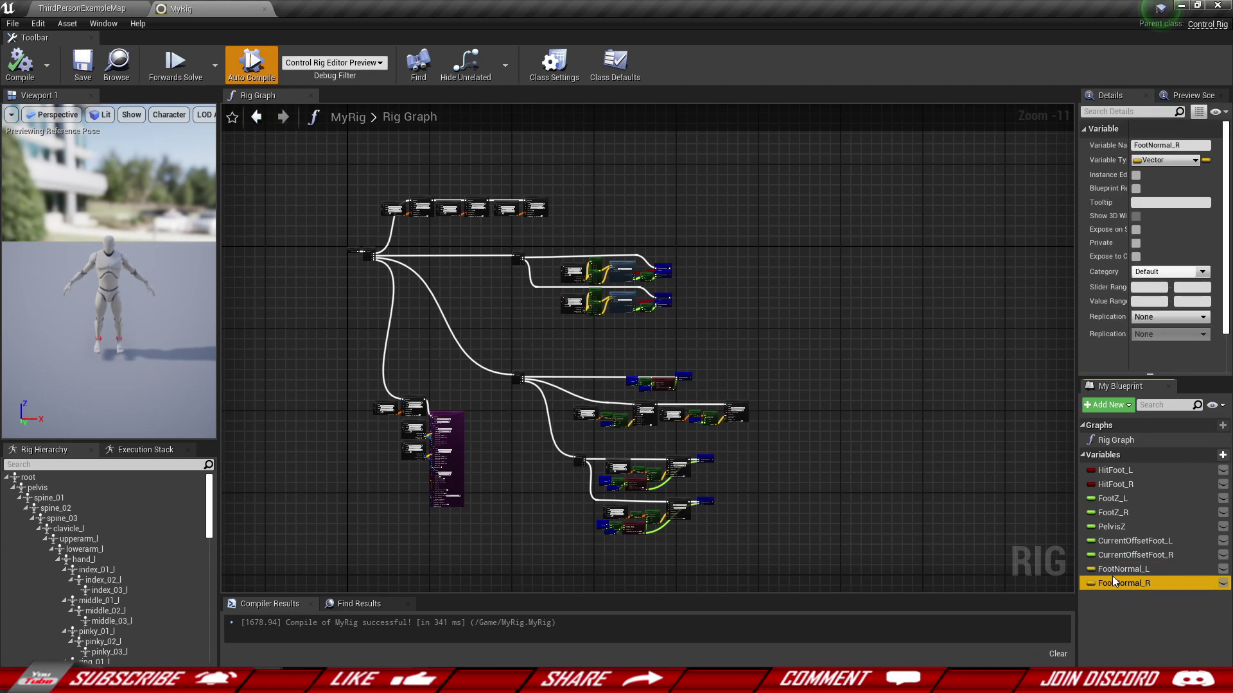
{"action": "scroll", "coordinate": [668, 270], "scroll_direction": "up", "scroll_amount": 9}
{"action": "left_click", "coordinate": [570, 266]}
{"action": "right_click_drag", "start_coordinate": [557, 296], "coordinate": [602, 344]}
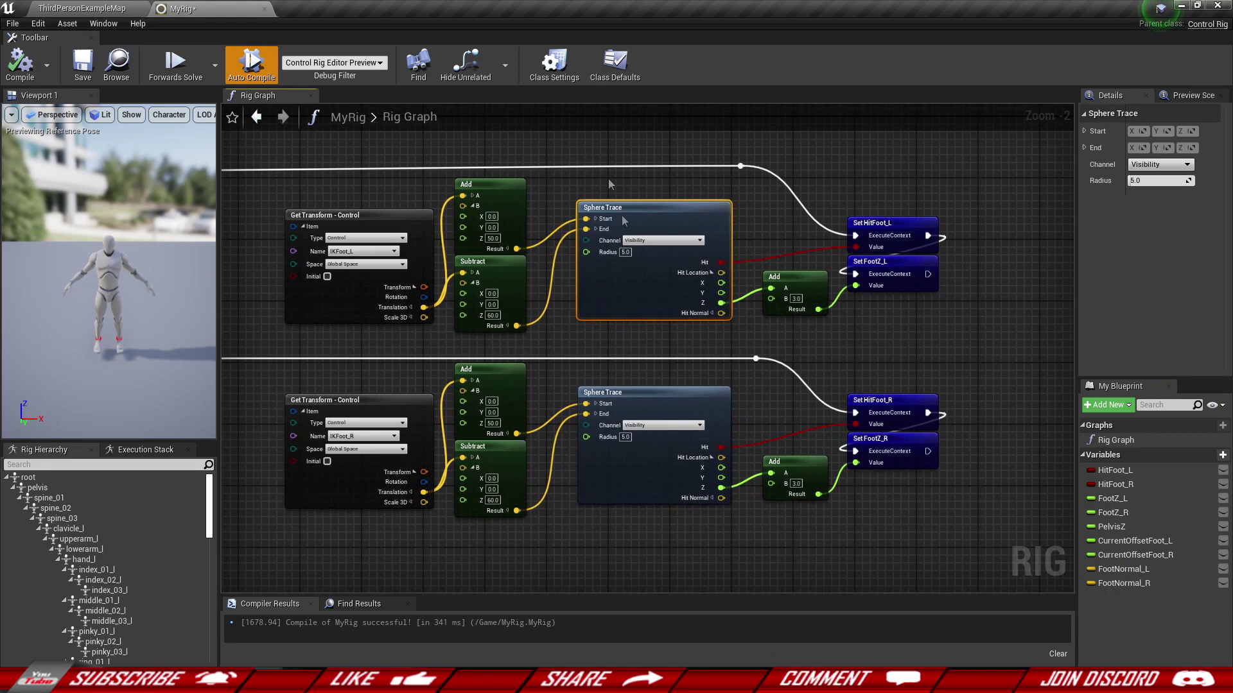
{"action": "left_click", "coordinate": [697, 330]}
{"action": "scroll", "coordinate": [695, 330], "scroll_direction": "up", "scroll_amount": 2}
{"action": "mouse_move", "coordinate": [730, 306]}
{"action": "left_mouse_down"}
{"action": "mouse_move", "coordinate": [796, 358]}
{"action": "mouse_move", "coordinate": [750, 355]}
{"action": "mouse_move", "coordinate": [832, 334]}
{"action": "mouse_move", "coordinate": [806, 338]}
{"action": "left_mouse_up"}
{"action": "right_click_drag", "start_coordinate": [768, 339], "coordinate": [624, 369]}
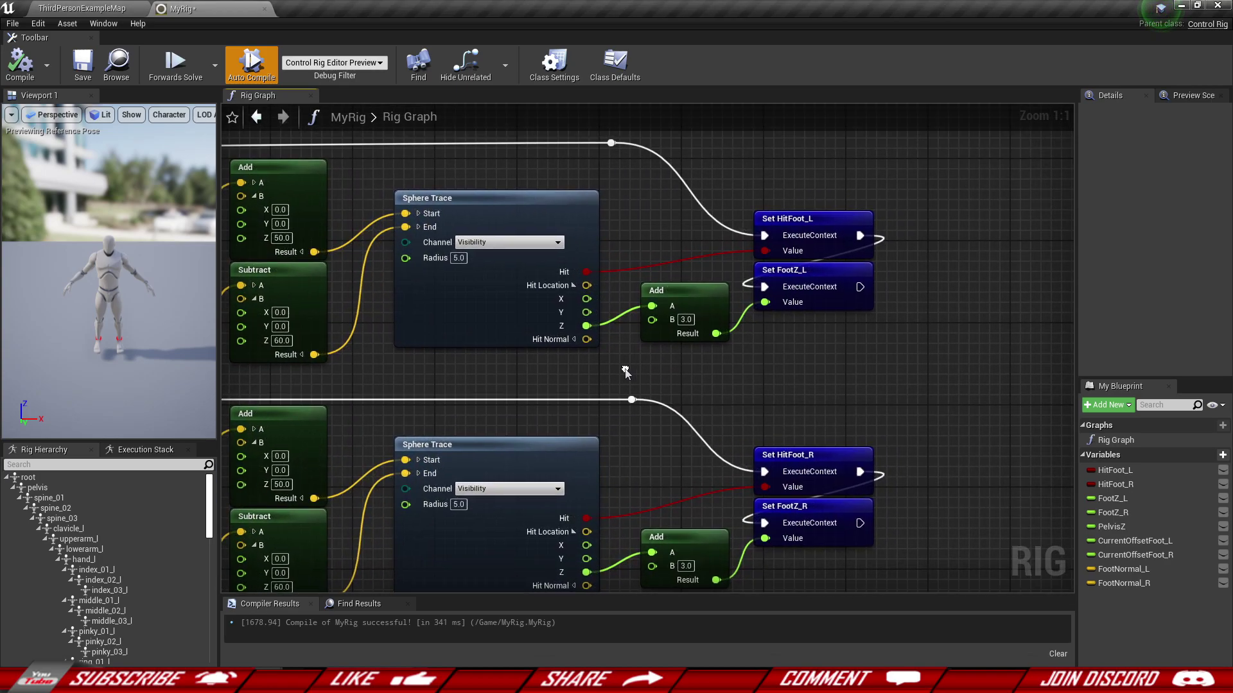
{"action": "left_click_drag", "start_coordinate": [1120, 569], "coordinate": [860, 288]}
{"action": "left_click_drag", "start_coordinate": [792, 339], "coordinate": [792, 328]}
Step: Connect the left foot Sphere Trace's Hit Normal to the Value of Set FootNormal_L
{"action": "left_click", "coordinate": [573, 339]}
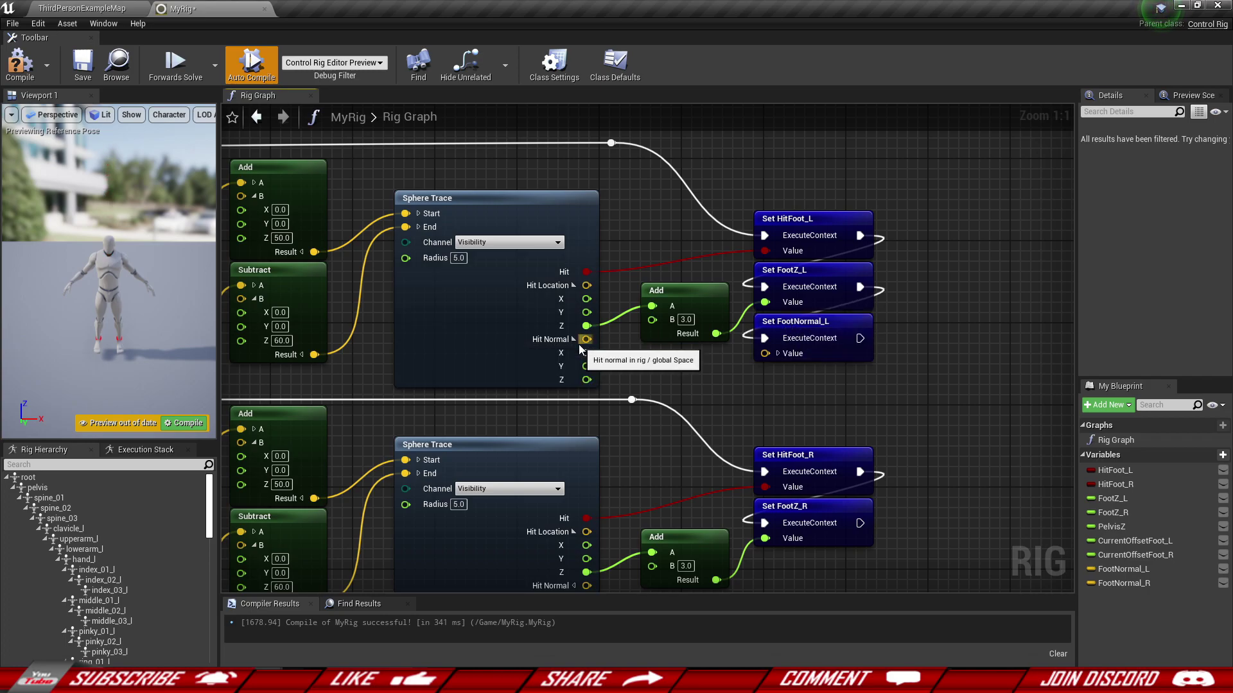
{"action": "left_click", "coordinate": [573, 339]}
{"action": "left_click_drag", "start_coordinate": [586, 339], "coordinate": [767, 355]}
Step: Chain a Set FootNormal_R node after Set FootZ_R and feed it the right foot Sphere Trace's Hit Normal
{"action": "right_click_drag", "start_coordinate": [745, 415], "coordinate": [758, 275]}
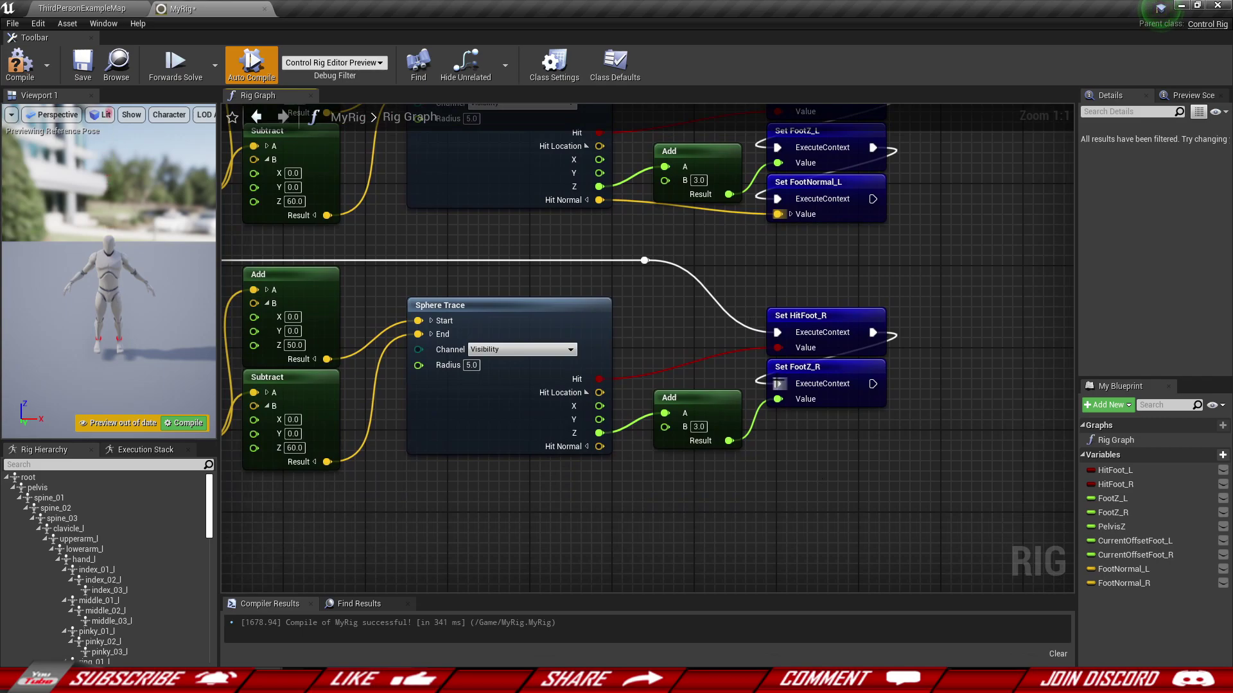
{"action": "left_click_drag", "start_coordinate": [1111, 588], "coordinate": [872, 384]}
{"action": "left_click", "coordinate": [808, 467]}
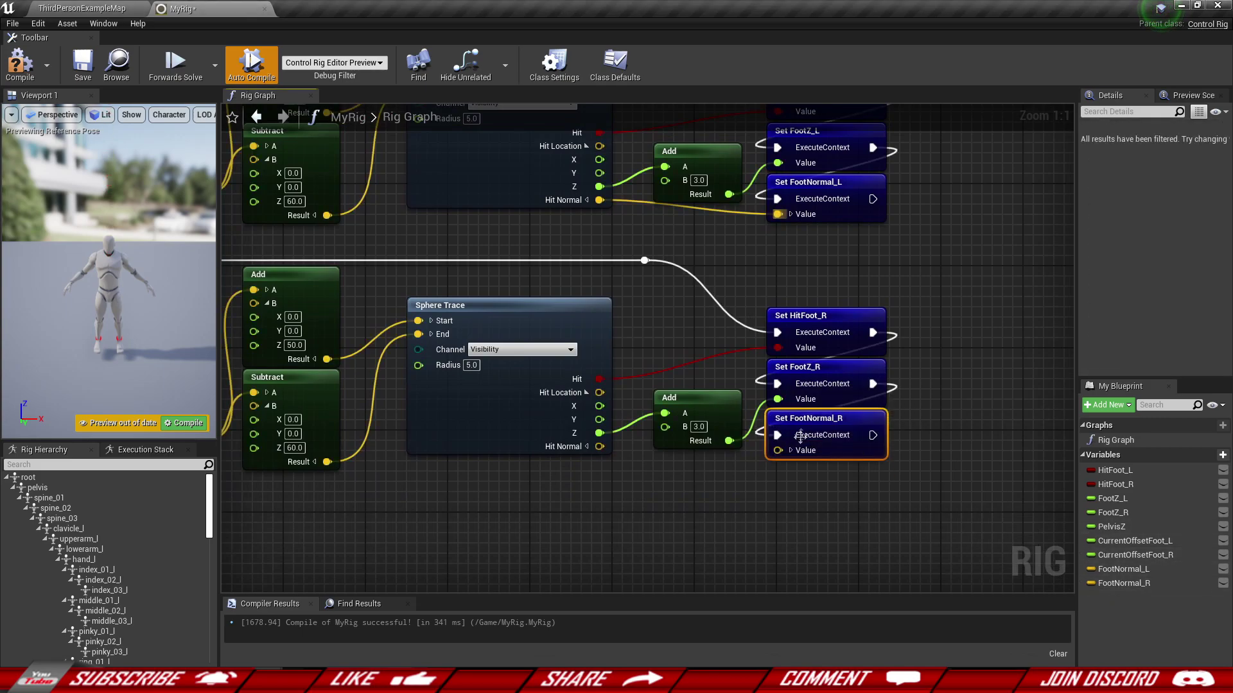
{"action": "mouse_move", "coordinate": [780, 456]}
{"action": "left_mouse_down"}
{"action": "mouse_move", "coordinate": [590, 449]}
{"action": "mouse_move", "coordinate": [782, 450]}
{"action": "left_mouse_up"}
{"action": "left_click", "coordinate": [586, 446]}
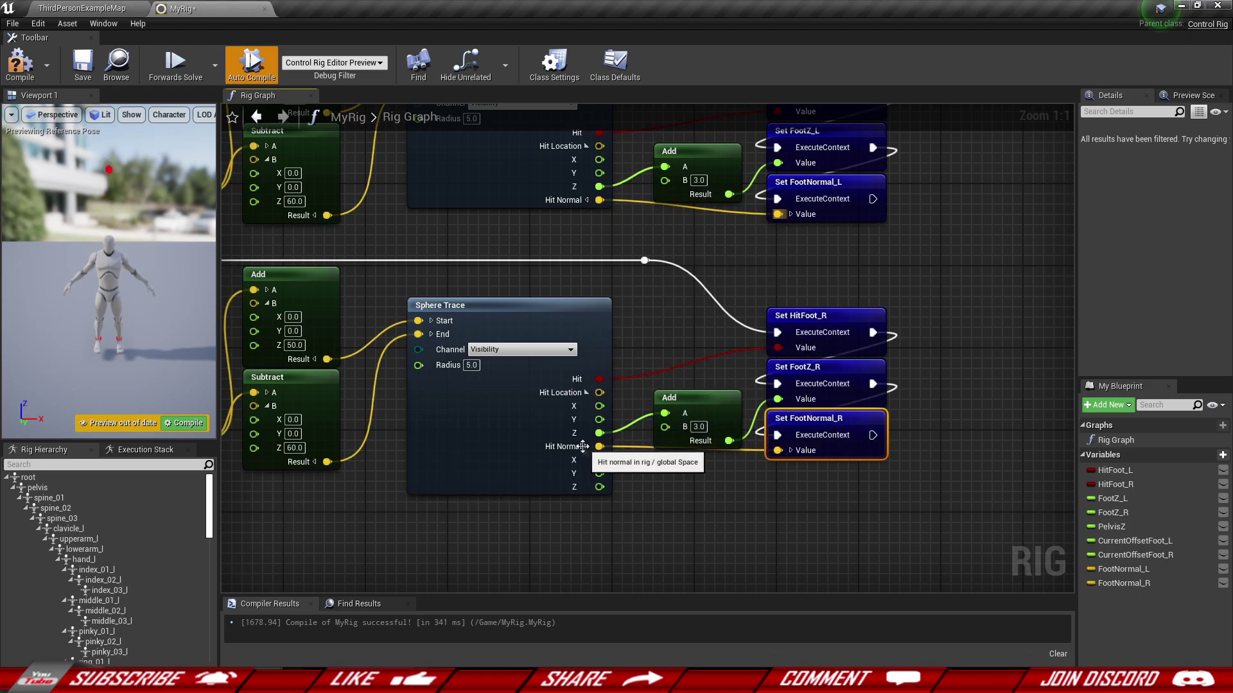
Step: Compile and save the control rig with the new foot normal setters
{"action": "scroll", "coordinate": [714, 490], "scroll_direction": "down", "scroll_amount": 5}
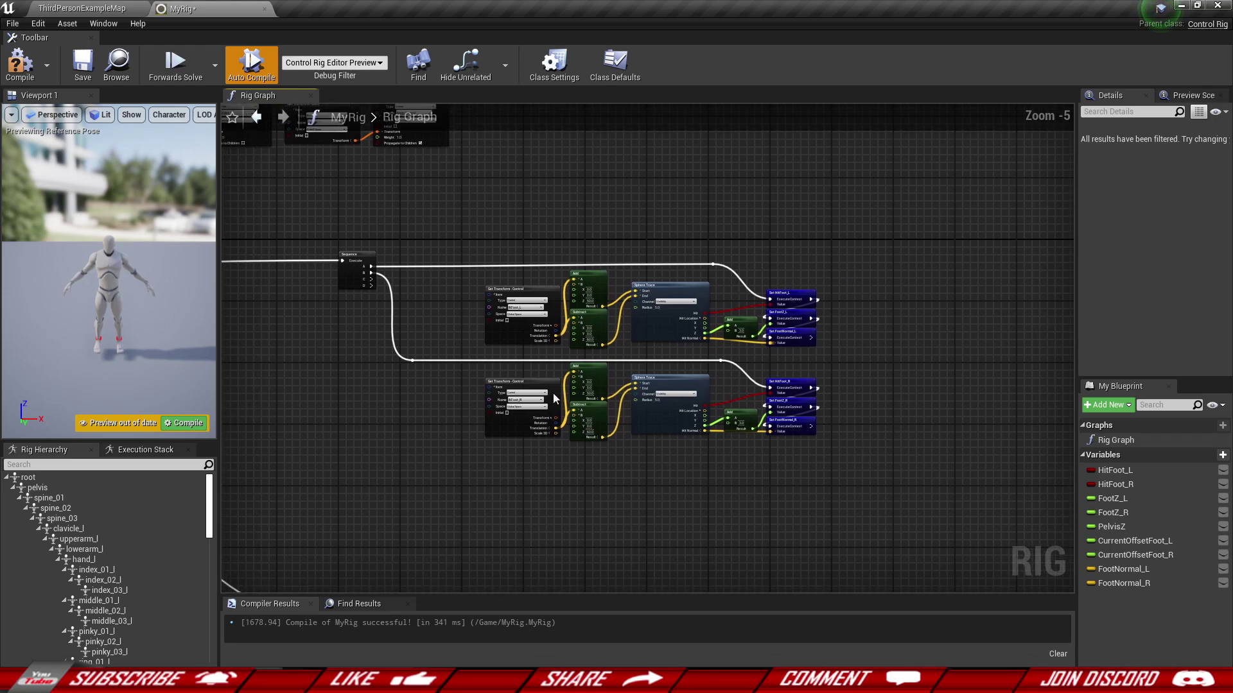
{"action": "left_click", "coordinate": [23, 70]}
{"action": "left_click", "coordinate": [79, 68]}
Step: Move the pelvis and foot offset branch, including its Sequence nodes, up and to the right, closer to the trace branch
{"action": "scroll", "coordinate": [449, 378], "scroll_direction": "down", "scroll_amount": 5}
{"action": "right_click_drag", "start_coordinate": [476, 434], "coordinate": [594, 369]}
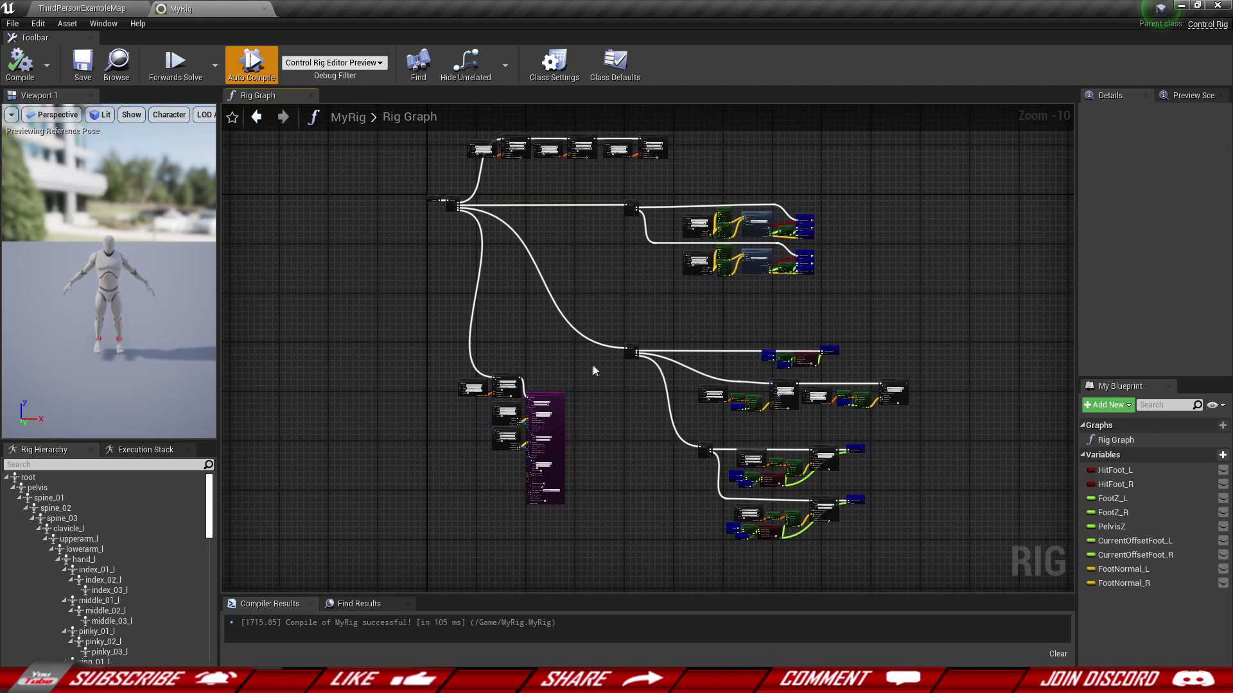
{"action": "left_click_drag", "start_coordinate": [452, 373], "coordinate": [569, 514]}
{"action": "right_click_drag", "start_coordinate": [606, 364], "coordinate": [572, 316]}
{"action": "left_click_drag", "start_coordinate": [574, 289], "coordinate": [804, 471]}
{"action": "scroll", "coordinate": [583, 411], "scroll_direction": "up", "scroll_amount": 3}
{"action": "left_click_drag", "start_coordinate": [552, 395], "coordinate": [624, 322]}
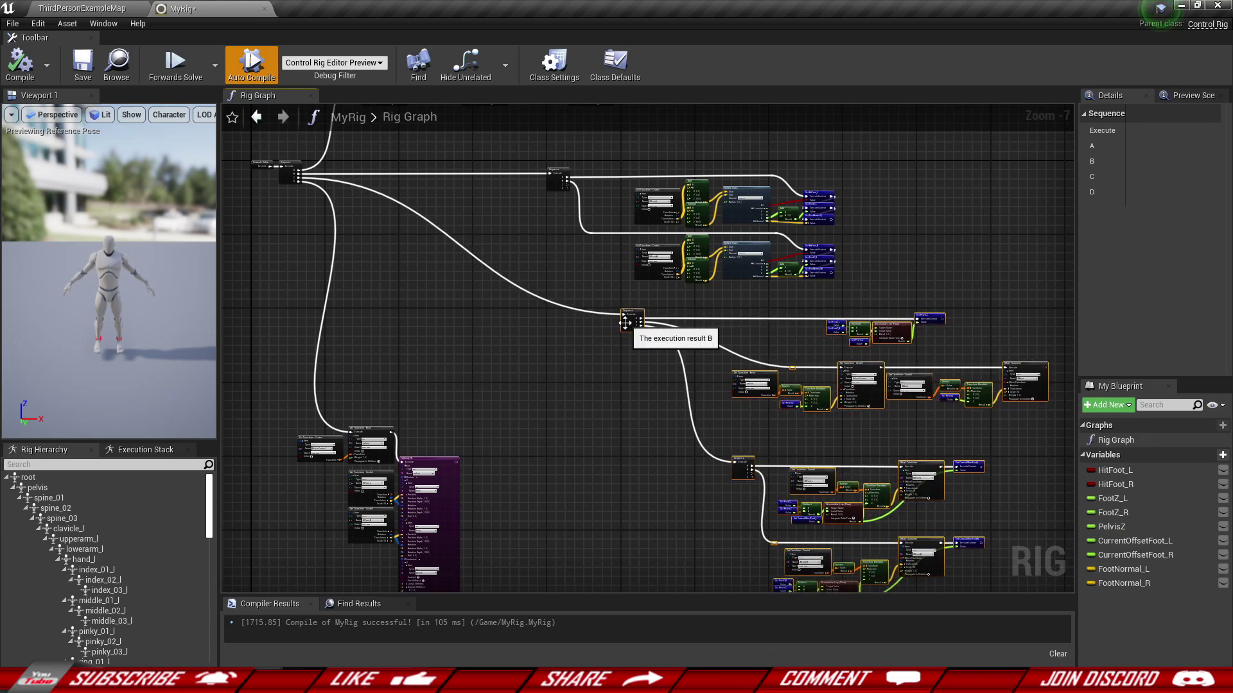
Step: Move the Fullbody IK node and its transform nodes down and to the right in the graph
{"action": "scroll", "coordinate": [584, 375], "scroll_direction": "down", "scroll_amount": 4}
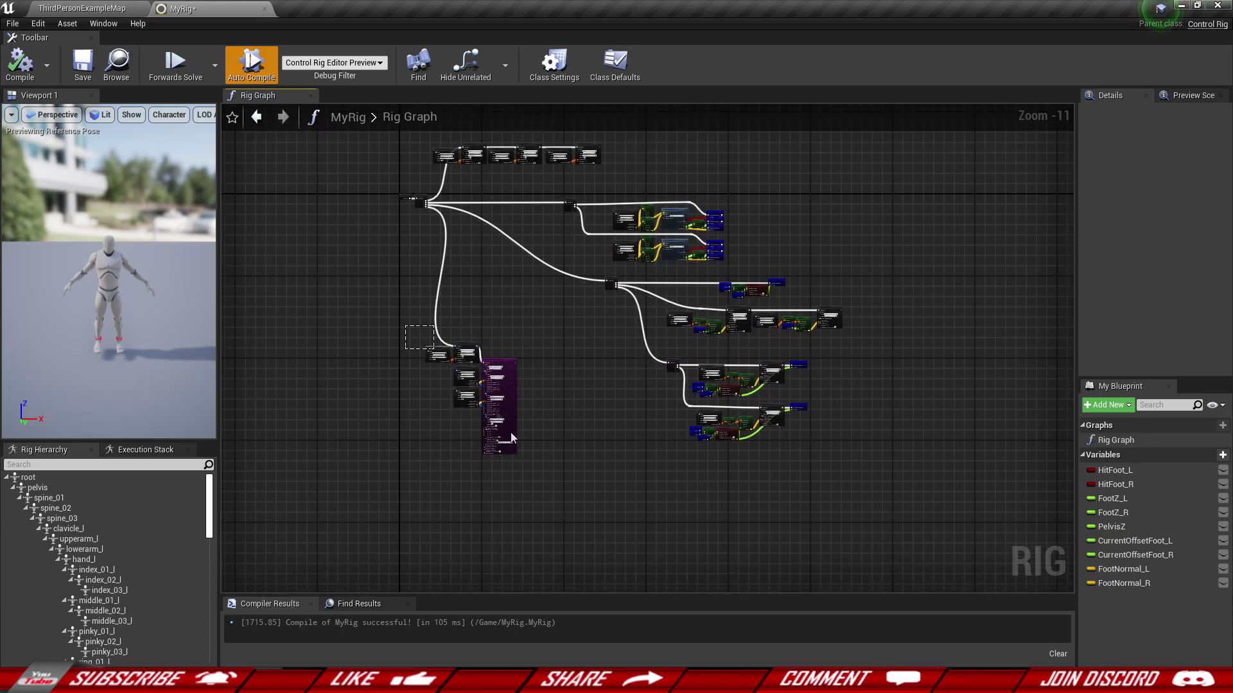
{"action": "left_click", "coordinate": [511, 405]}
{"action": "left_click_drag", "start_coordinate": [512, 404], "coordinate": [635, 544]}
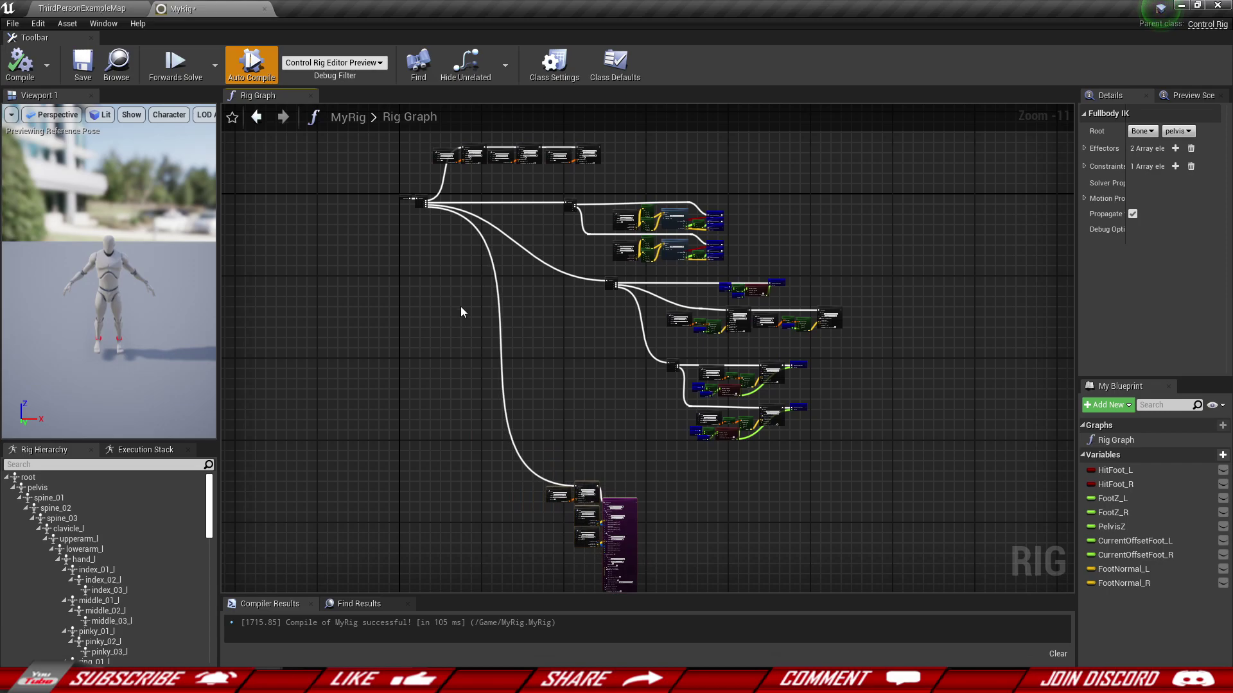
Step: Add a new Sequence node fed by output D of the main Sequence
{"action": "scroll", "coordinate": [450, 289], "scroll_direction": "up", "scroll_amount": 2}
{"action": "left_click", "coordinate": [425, 250]}
{"action": "scroll", "coordinate": [395, 172], "scroll_direction": "up", "scroll_amount": 3}
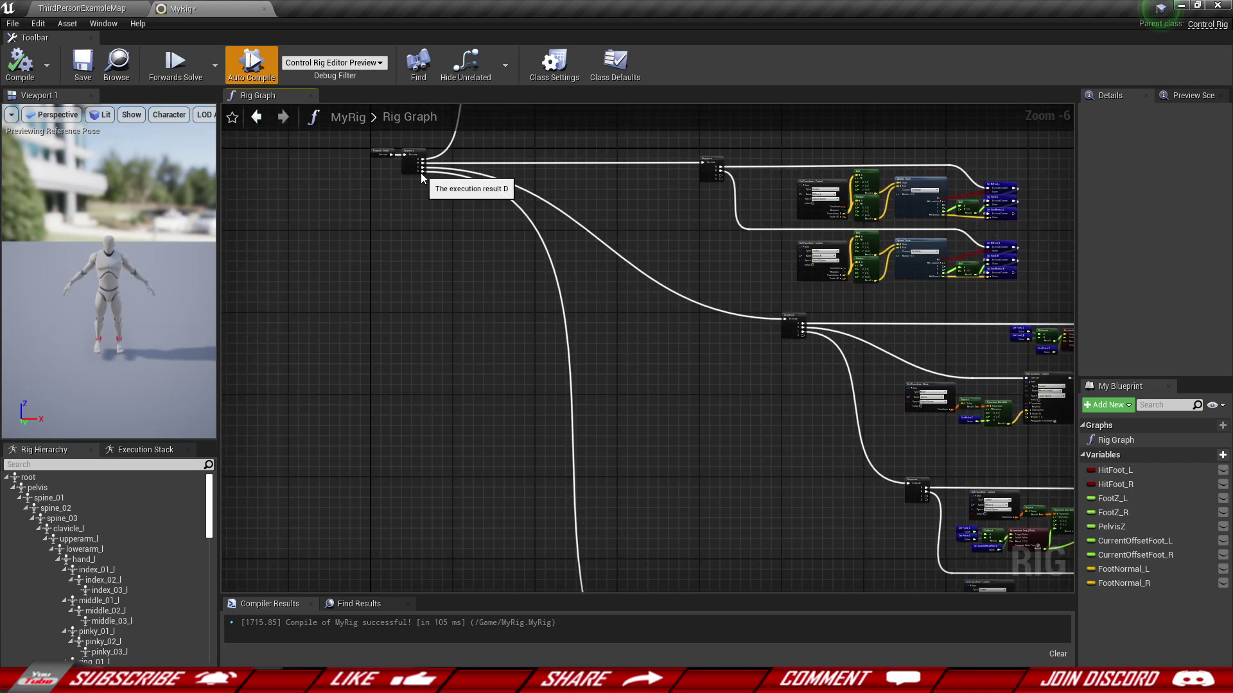
{"action": "scroll", "coordinate": [421, 172], "scroll_direction": "up", "scroll_amount": 2}
{"action": "left_click_drag", "start_coordinate": [422, 169], "coordinate": [602, 414]}
{"action": "scroll", "coordinate": [488, 257], "scroll_direction": "down", "scroll_amount": 4}
{"action": "scroll", "coordinate": [548, 353], "scroll_direction": "down", "scroll_amount": 4}
{"action": "type", "text": "seq"}
{"action": "left_click", "coordinate": [647, 213]}
Step: Position the new Sequence node before the Fullbody IK group and connect its output D to Set Transform - Bone for the pelvis
{"action": "scroll", "coordinate": [626, 442], "scroll_direction": "up", "scroll_amount": 9}
{"action": "right_click_drag", "start_coordinate": [585, 303], "coordinate": [492, 345]}
{"action": "left_click_drag", "start_coordinate": [529, 358], "coordinate": [606, 378]}
{"action": "right_click_drag", "start_coordinate": [693, 424], "coordinate": [422, 328]}
{"action": "left_click_drag", "start_coordinate": [381, 297], "coordinate": [773, 321]}
Step: Move the pelvis transform and Fullbody IK nodes well below the new Sequence node, and shift that Sequence slightly lower
{"action": "left_click_drag", "start_coordinate": [654, 260], "coordinate": [706, 478]}
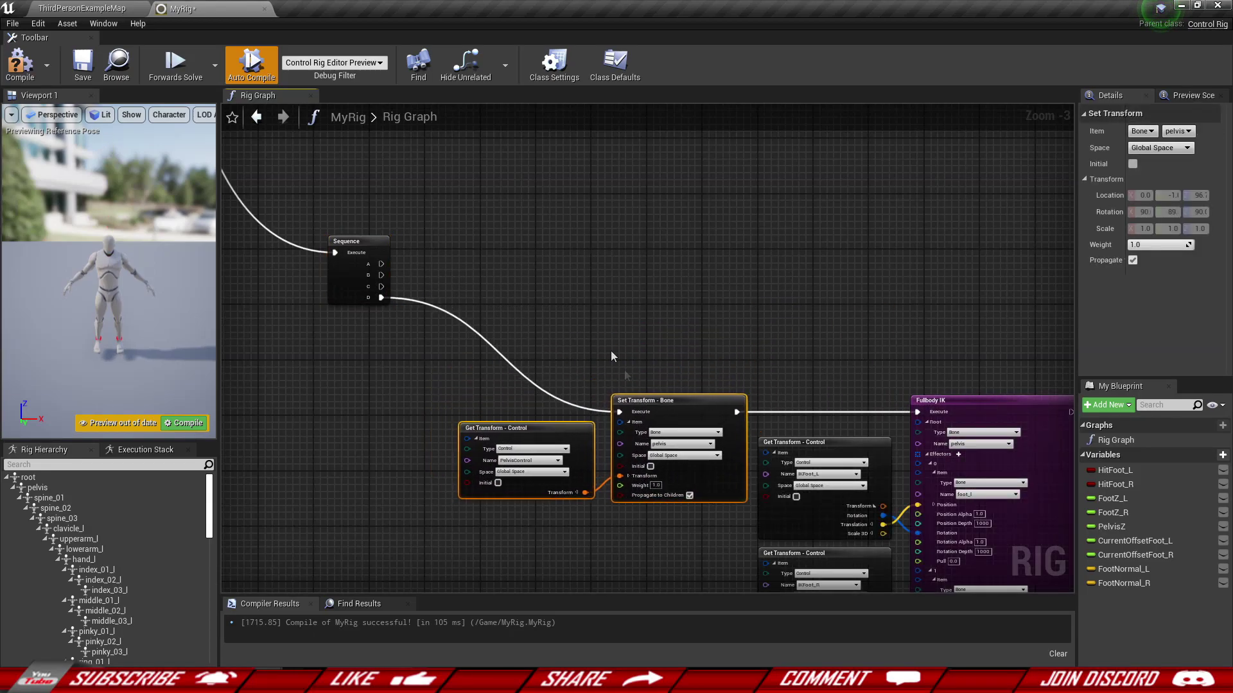
{"action": "scroll", "coordinate": [626, 375], "scroll_direction": "down", "scroll_amount": 3}
{"action": "left_click_drag", "start_coordinate": [531, 352], "coordinate": [786, 520]}
{"action": "left_click_drag", "start_coordinate": [620, 388], "coordinate": [581, 481]}
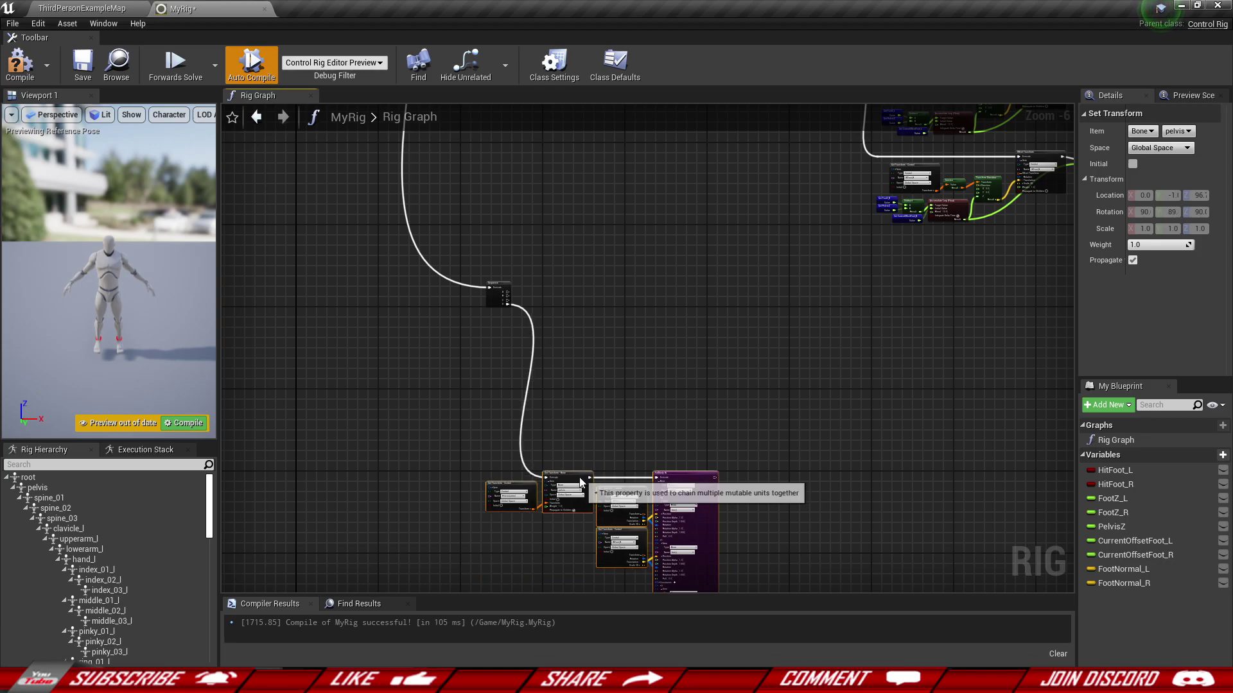
{"action": "left_click", "coordinate": [577, 413]}
{"action": "left_click_drag", "start_coordinate": [502, 297], "coordinate": [511, 323]}
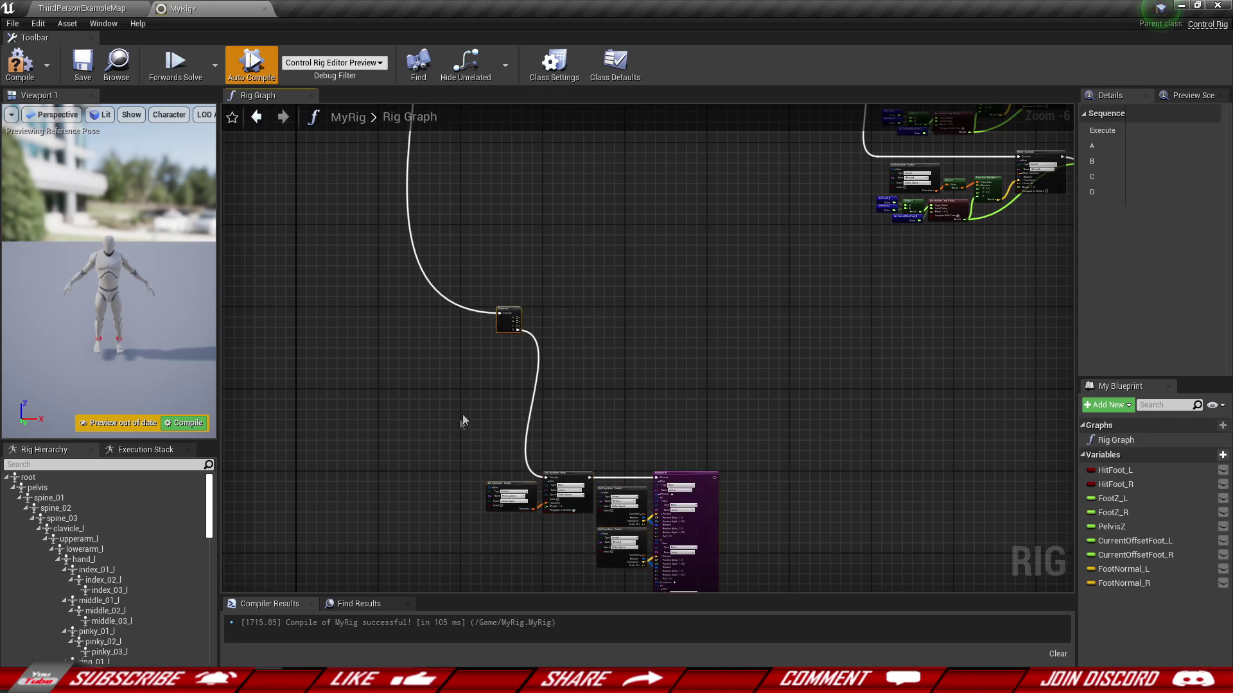
{"action": "left_click", "coordinate": [475, 411]}
{"action": "scroll", "coordinate": [552, 314], "scroll_direction": "up", "scroll_amount": 5}
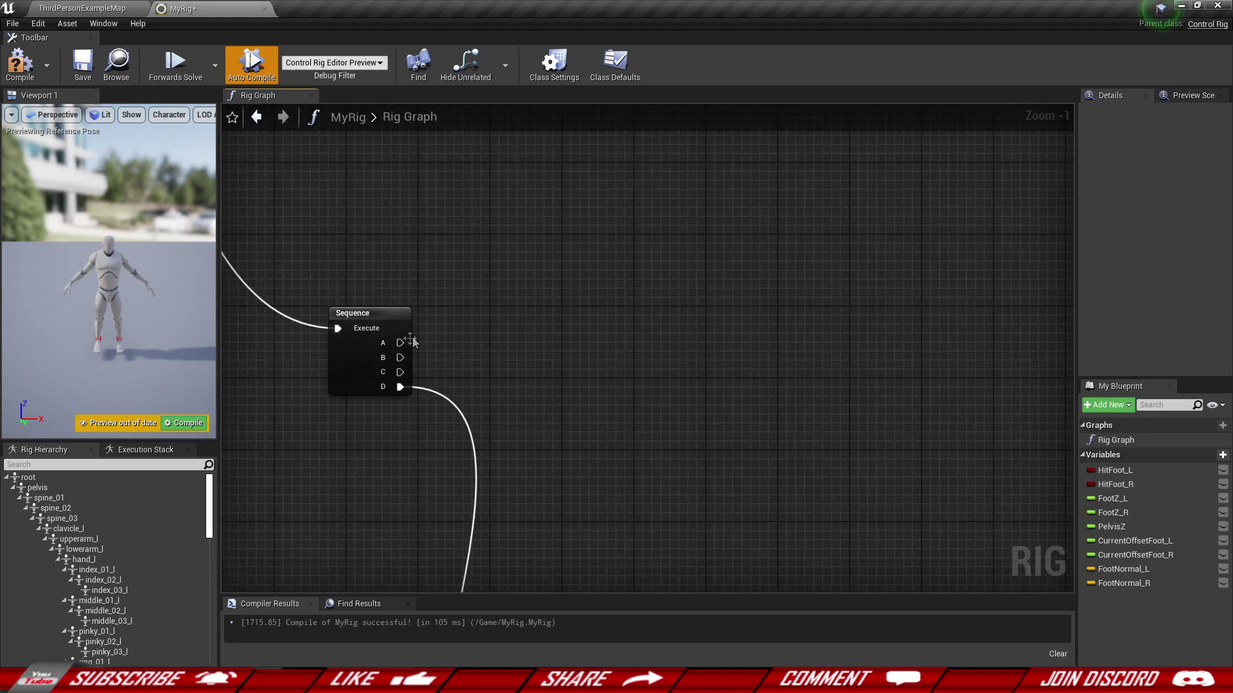
{"action": "left_click_drag", "start_coordinate": [411, 342], "coordinate": [570, 343]}
{"action": "left_click", "coordinate": [541, 295]}
{"action": "mouse_move", "coordinate": [584, 315]}
{"action": "right_mouse_down"}
{"action": "mouse_move", "coordinate": [594, 322]}
{"action": "mouse_move", "coordinate": [569, 330]}
{"action": "mouse_move", "coordinate": [588, 336]}
{"action": "right_mouse_up"}
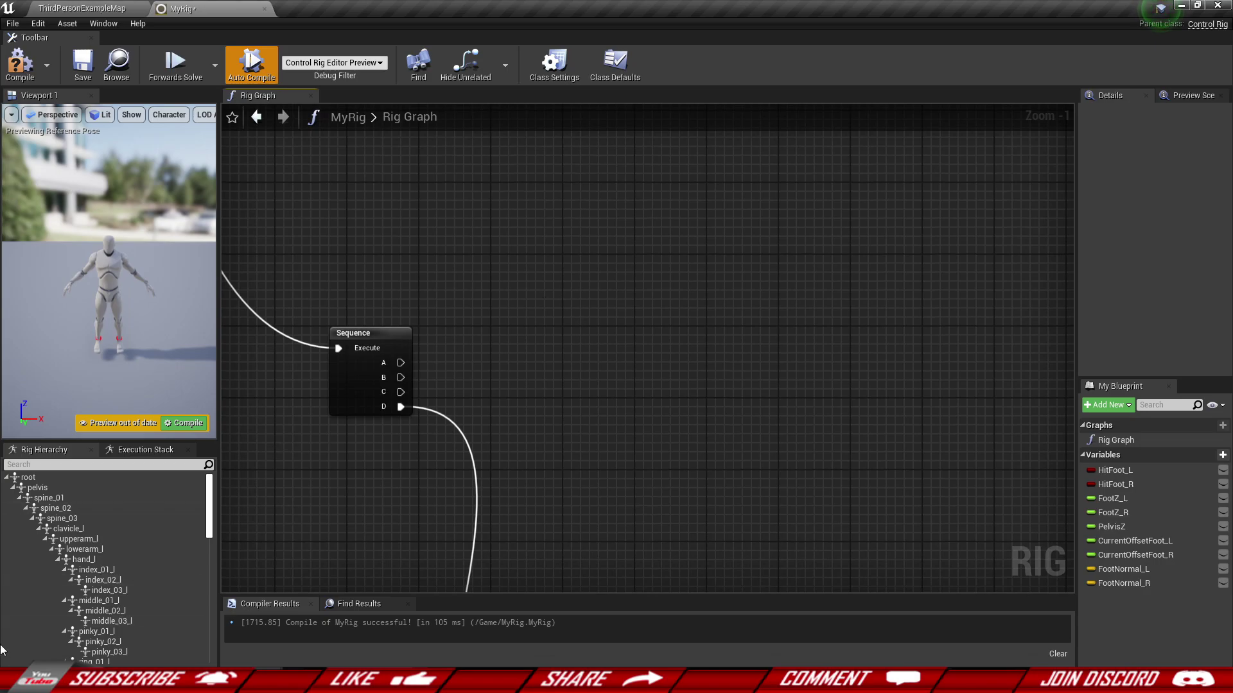
Step: Add a Set Rotation node for the IKFoot_L control and connect output A of the new Sequence to it
{"action": "left_click_drag", "start_coordinate": [210, 505], "coordinate": [223, 654]}
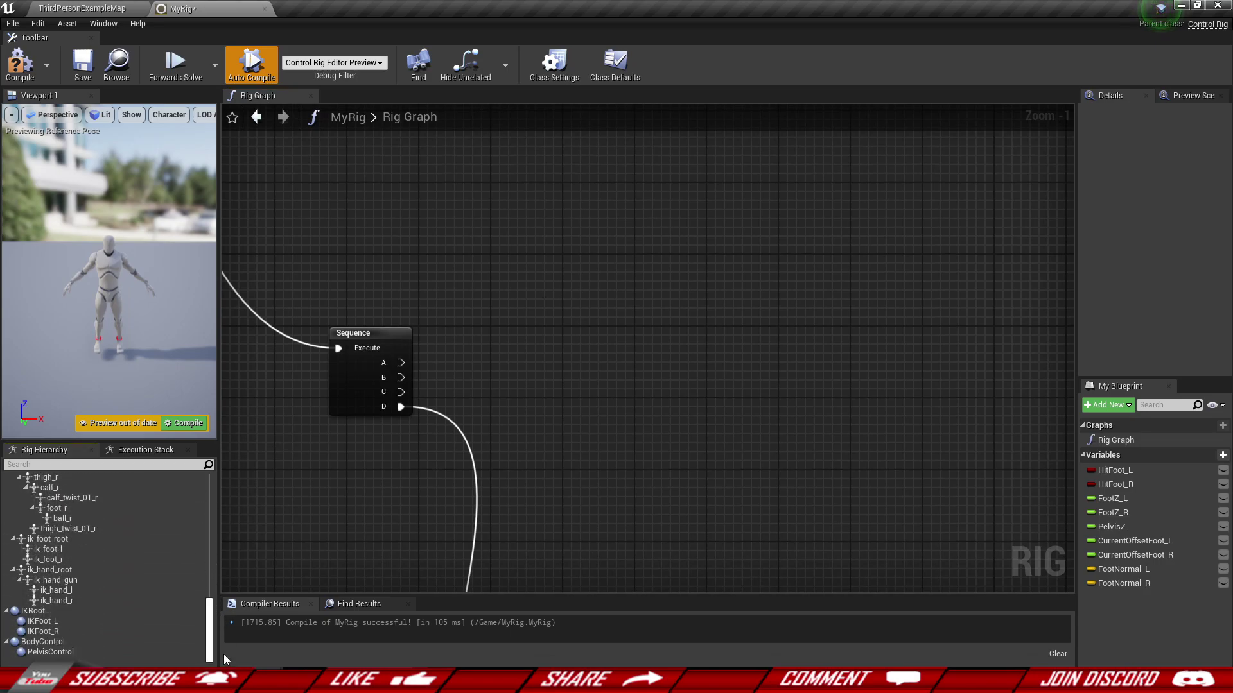
{"action": "left_click_drag", "start_coordinate": [40, 621], "coordinate": [524, 291]}
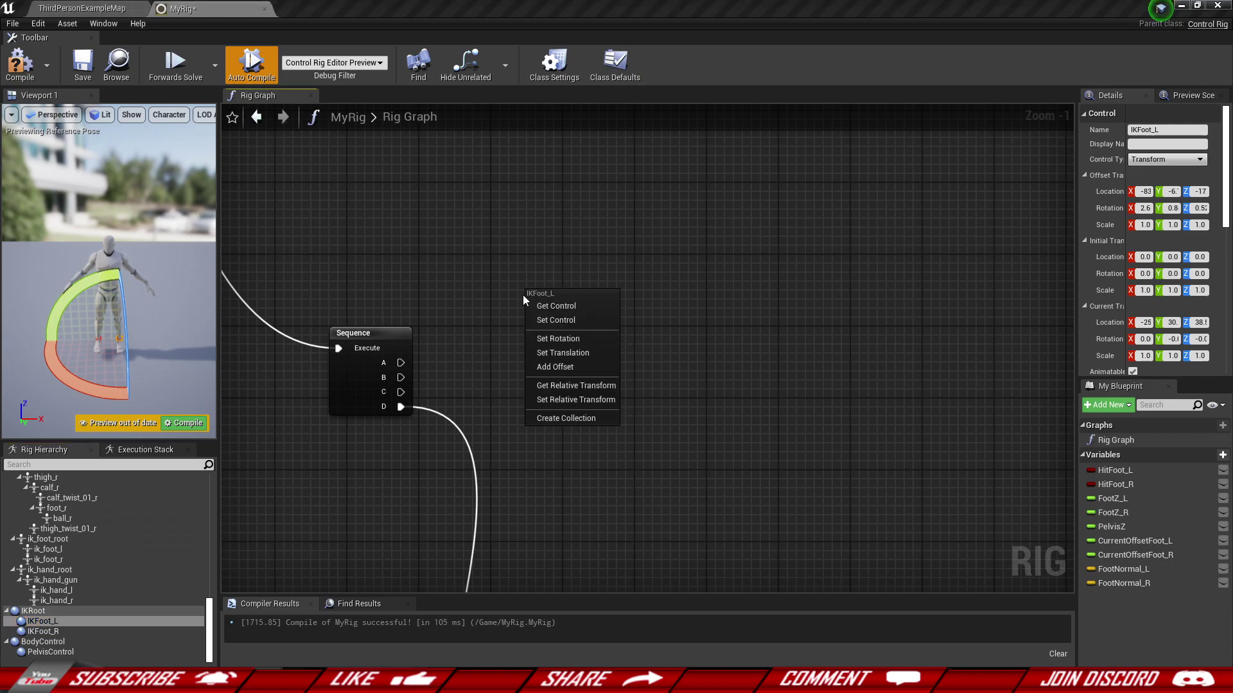
{"action": "left_click", "coordinate": [557, 336]}
{"action": "left_click_drag", "start_coordinate": [624, 311], "coordinate": [808, 367]}
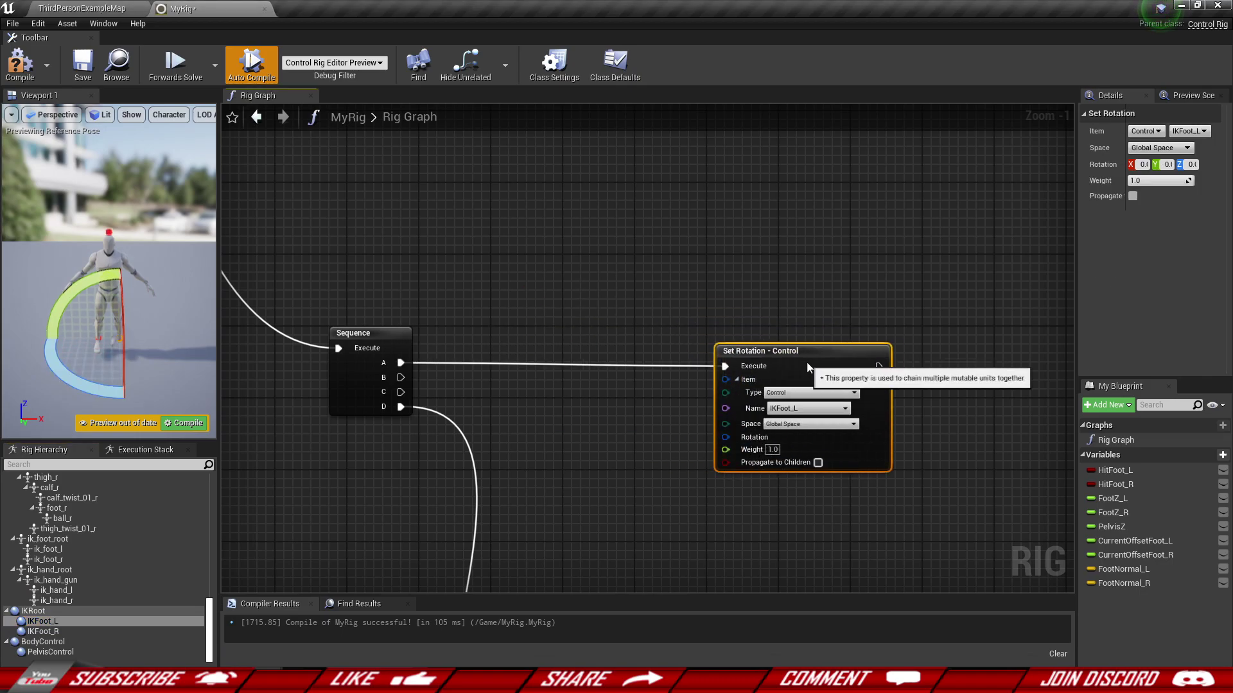
Step: Add a Branch node below the wire leading into the IKFoot_L Set Rotation node
{"action": "right_click_drag", "start_coordinate": [729, 435], "coordinate": [533, 379]}
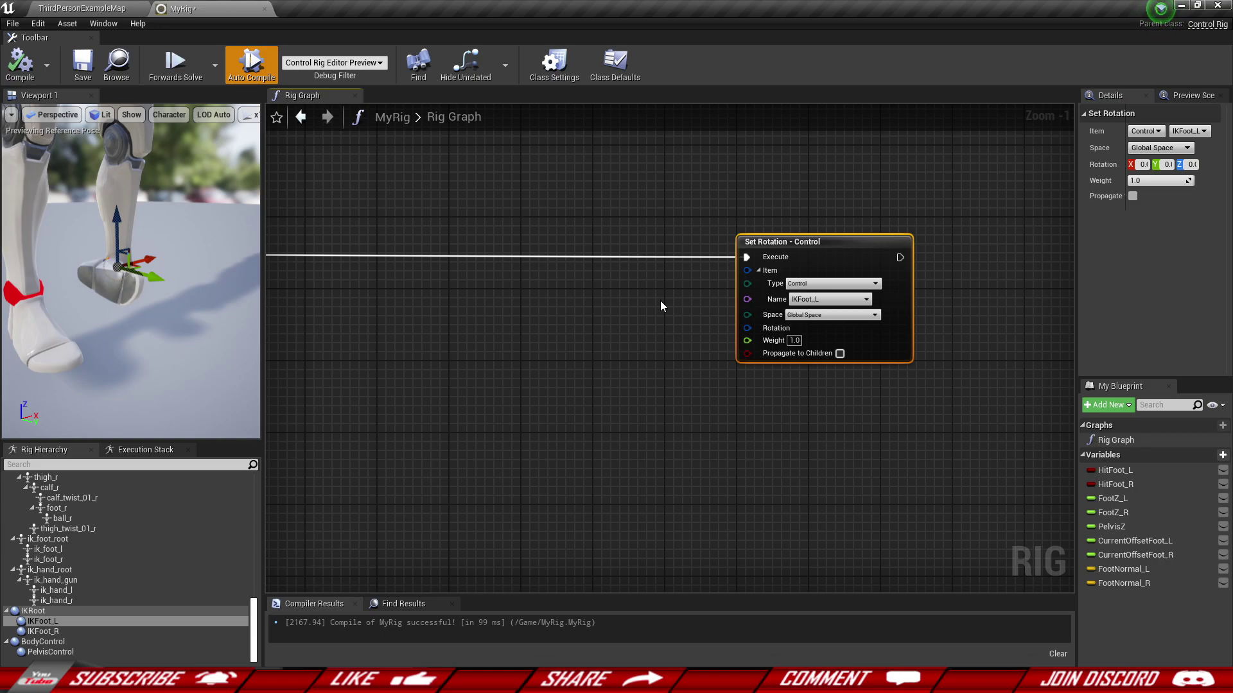
{"action": "scroll", "coordinate": [619, 313], "scroll_direction": "down", "scroll_amount": 1}
{"action": "right_click_drag", "start_coordinate": [611, 316], "coordinate": [757, 338]}
{"action": "scroll", "coordinate": [767, 334], "scroll_direction": "up", "scroll_amount": 1}
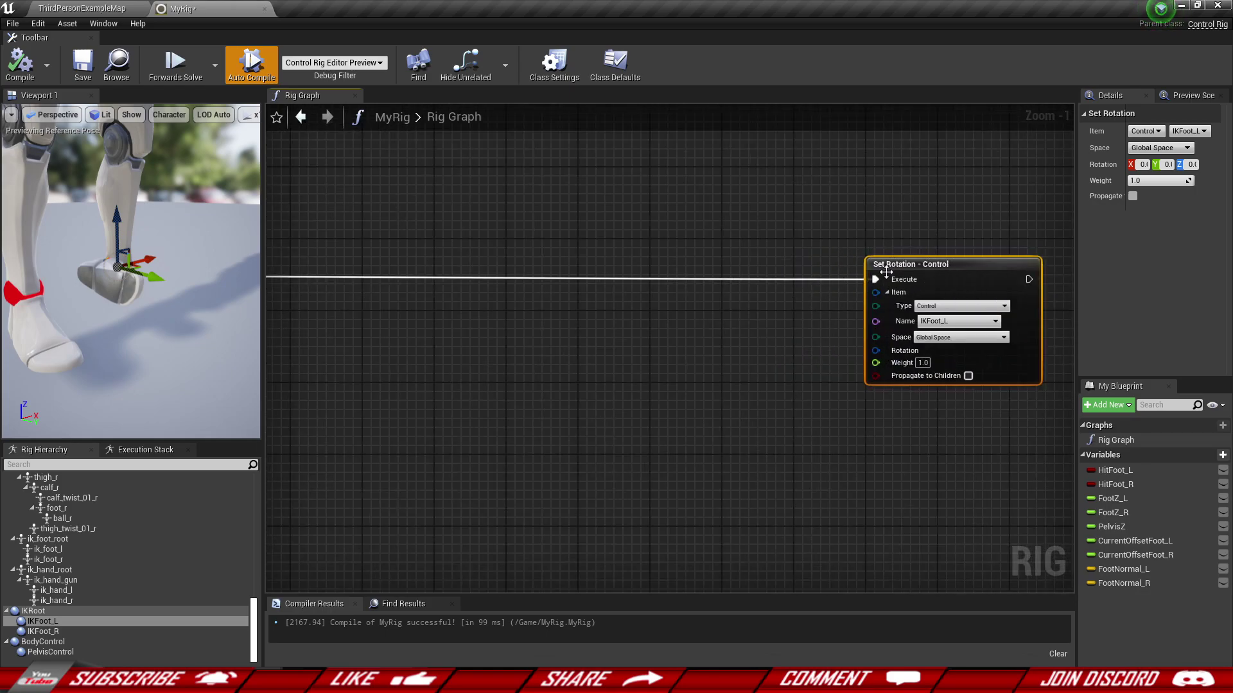
{"action": "right_click_drag", "start_coordinate": [738, 365], "coordinate": [688, 381]}
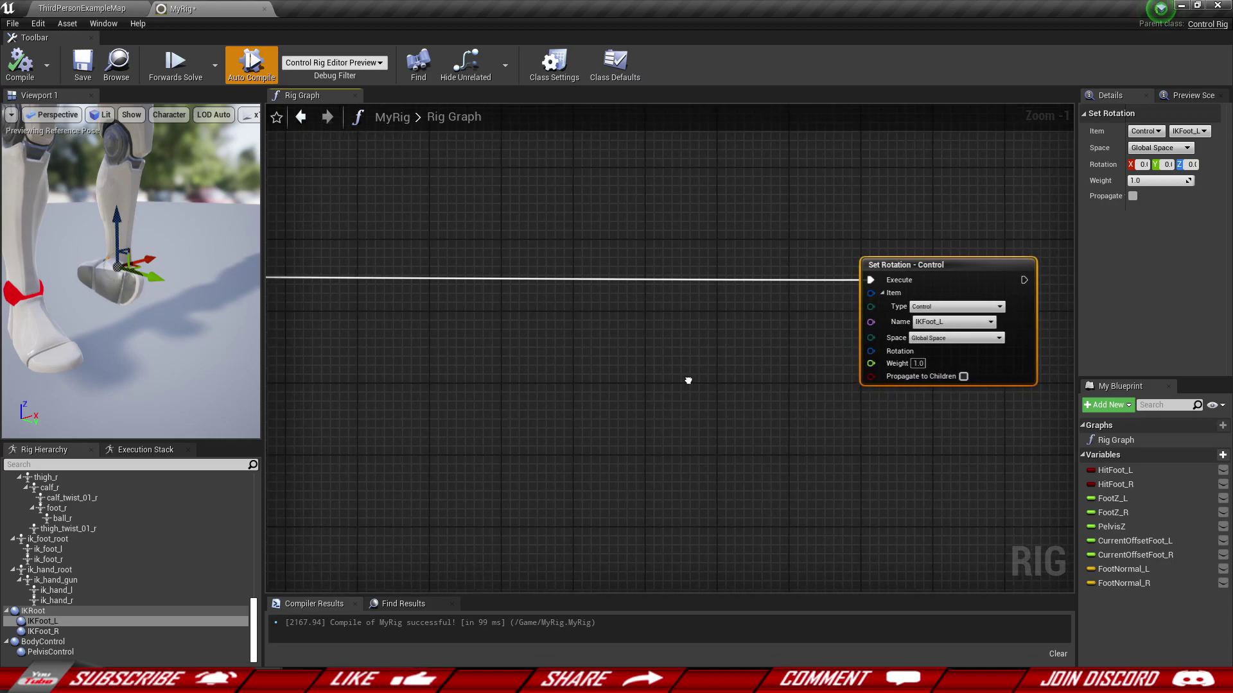
{"action": "right_click", "coordinate": [649, 330]}
{"action": "type", "text": "if"}
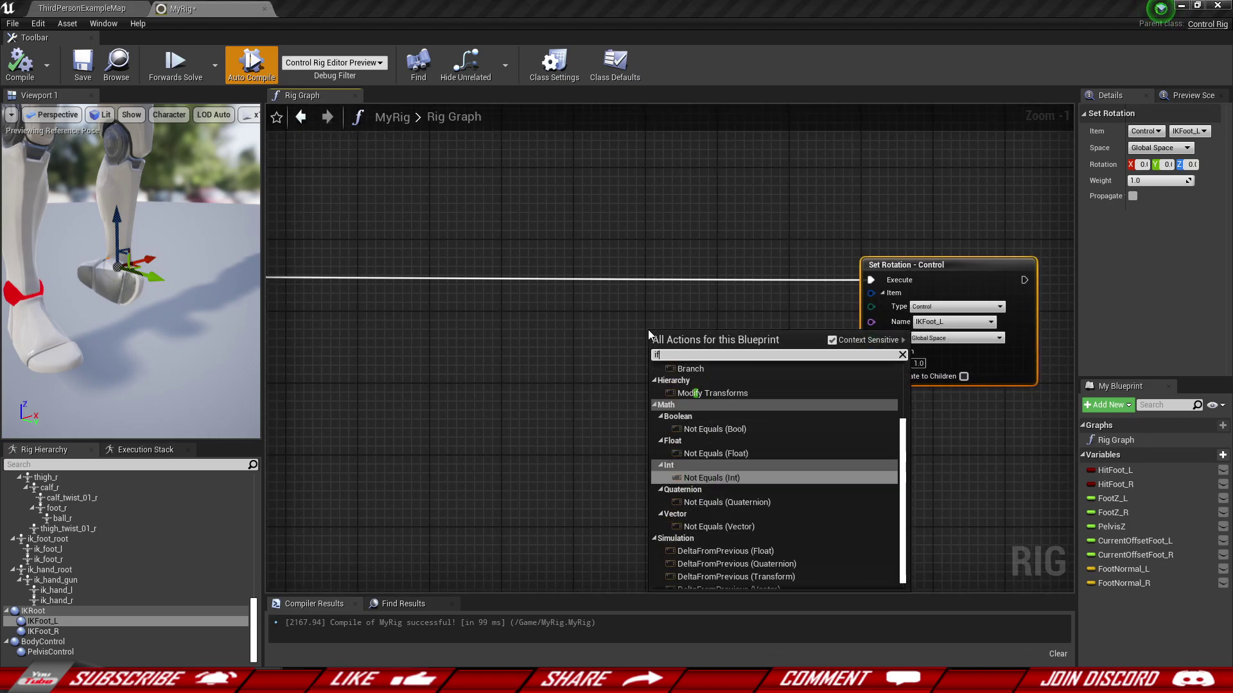
{"action": "scroll", "coordinate": [726, 427], "scroll_direction": "up", "scroll_amount": 2}
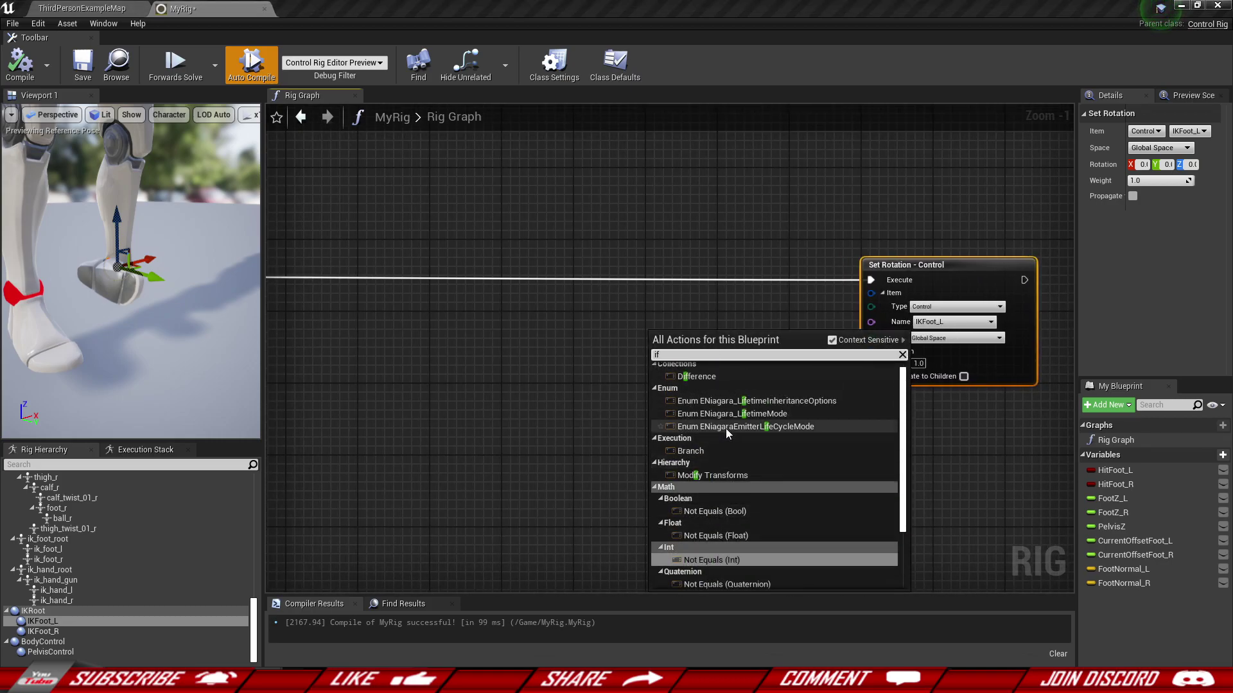
{"action": "left_click", "coordinate": [697, 450]}
Step: Insert the Branch between the Sequence and Set Rotation, connecting True to Set Rotation, and place the rotation node just beside the Branch
{"action": "scroll", "coordinate": [681, 373], "scroll_direction": "up", "scroll_amount": 1}
{"action": "left_click_drag", "start_coordinate": [748, 371], "coordinate": [696, 264]}
{"action": "left_click_drag", "start_coordinate": [748, 309], "coordinate": [894, 267]}
{"action": "scroll", "coordinate": [743, 286], "scroll_direction": "down", "scroll_amount": 3}
{"action": "right_click_drag", "start_coordinate": [676, 328], "coordinate": [646, 326]}
{"action": "scroll", "coordinate": [723, 321], "scroll_direction": "up", "scroll_amount": 3}
{"action": "left_click_drag", "start_coordinate": [923, 265], "coordinate": [884, 307]}
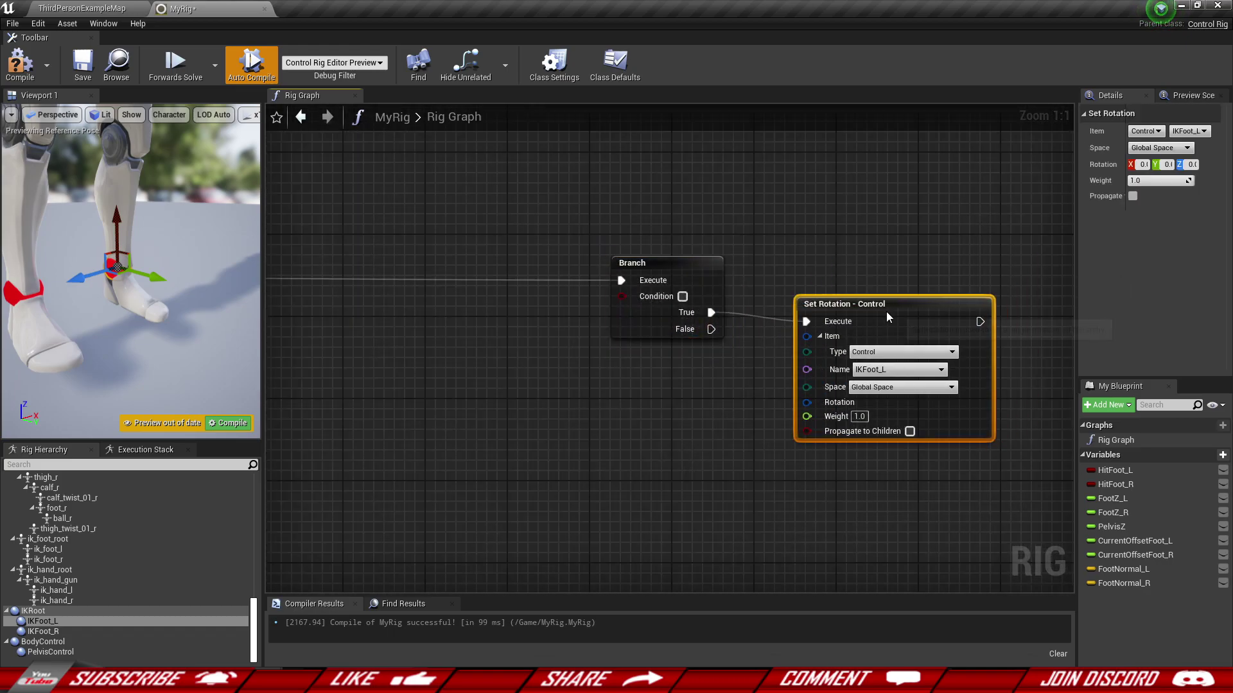
Step: Add a getter for HitFoot_L, connect it to the Branch Condition, and place it just before the Branch
{"action": "left_click", "coordinate": [725, 369]}
{"action": "right_click_drag", "start_coordinate": [726, 368], "coordinate": [835, 358]}
{"action": "left_click", "coordinate": [1107, 470]}
{"action": "left_click_drag", "start_coordinate": [1107, 470], "coordinate": [731, 285]}
{"action": "left_click", "coordinate": [576, 317]}
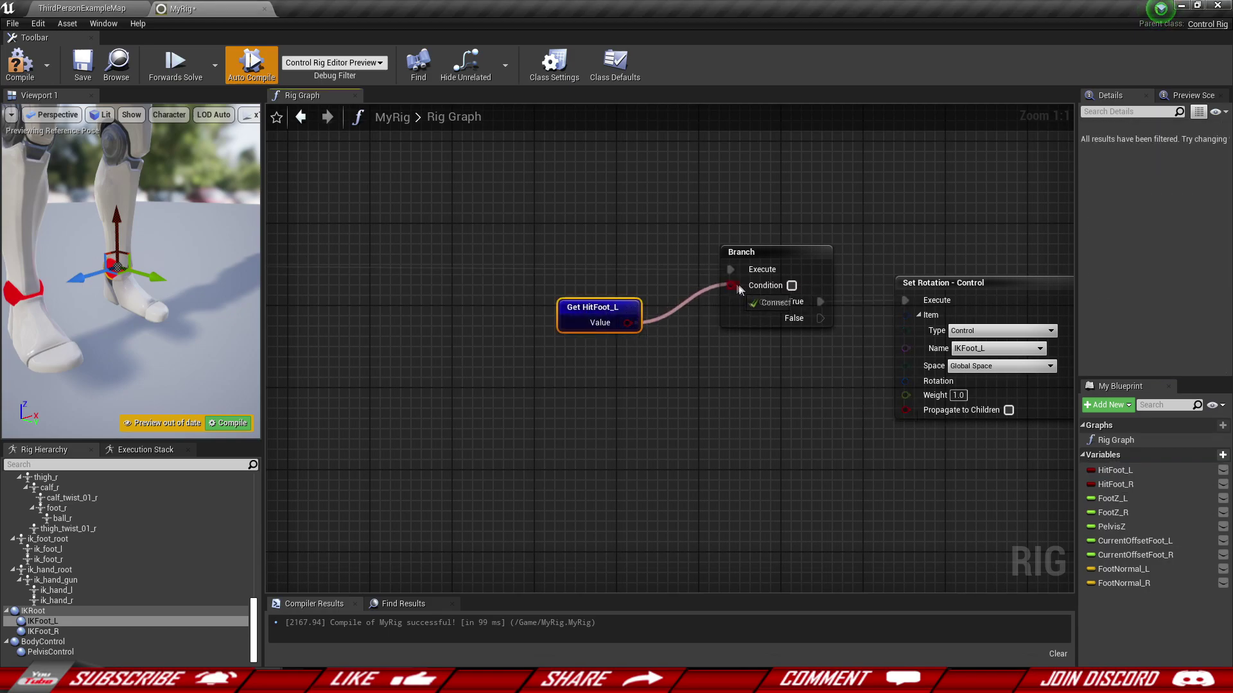
{"action": "left_click_drag", "start_coordinate": [601, 312], "coordinate": [633, 298]}
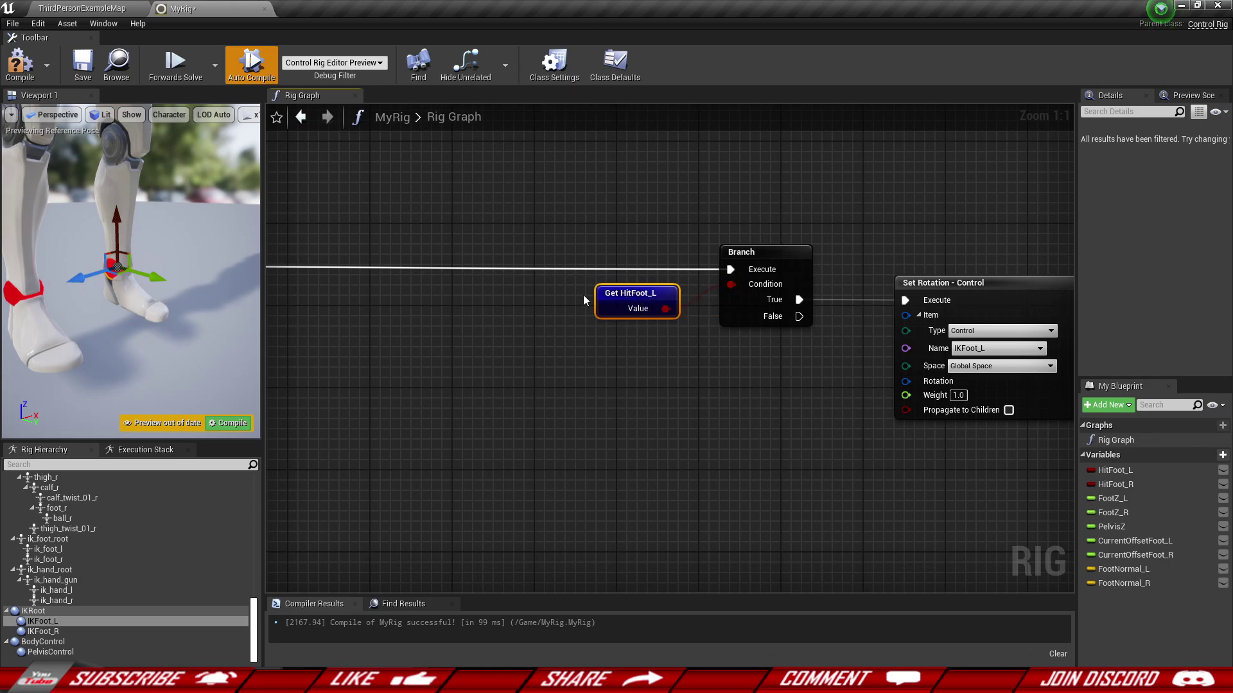
Step: Move the Set Rotation node farther to the right of the Branch to leave room between them
{"action": "right_click_drag", "start_coordinate": [602, 335], "coordinate": [541, 315]}
{"action": "right_click_drag", "start_coordinate": [722, 322], "coordinate": [607, 320]}
{"action": "left_click_drag", "start_coordinate": [810, 276], "coordinate": [943, 276]}
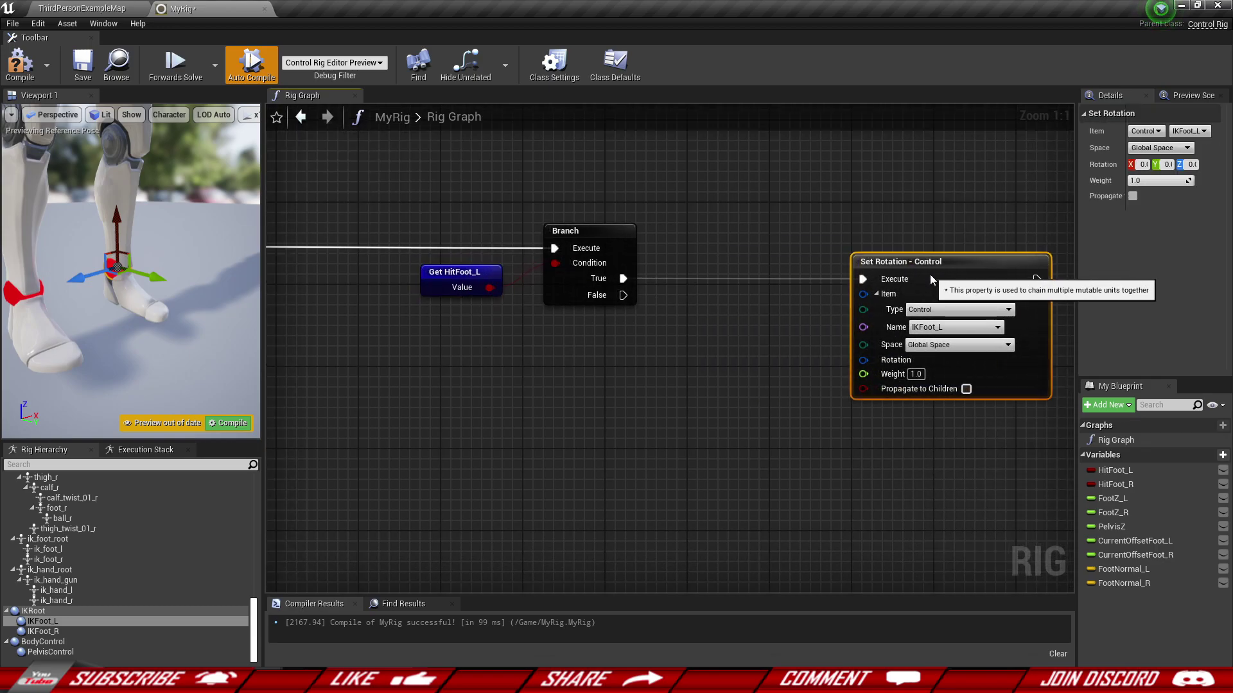
{"action": "left_click", "coordinate": [724, 362]}
{"action": "mouse_move", "coordinate": [724, 361]}
{"action": "right_mouse_down"}
{"action": "mouse_move", "coordinate": [674, 344]}
{"action": "mouse_move", "coordinate": [705, 351]}
{"action": "right_mouse_up"}
{"action": "right_click_drag", "start_coordinate": [685, 449], "coordinate": [751, 377]}
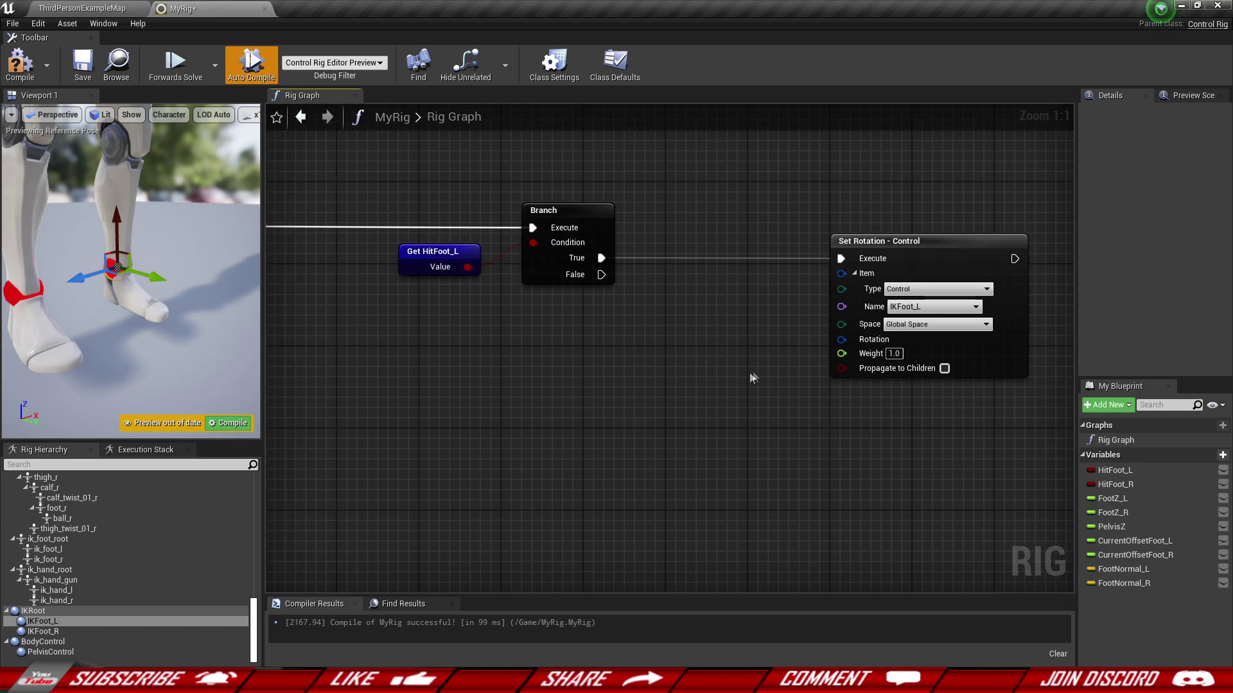
Step: Add an Aim Math node and place it below the Branch
{"action": "left_click", "coordinate": [892, 272]}
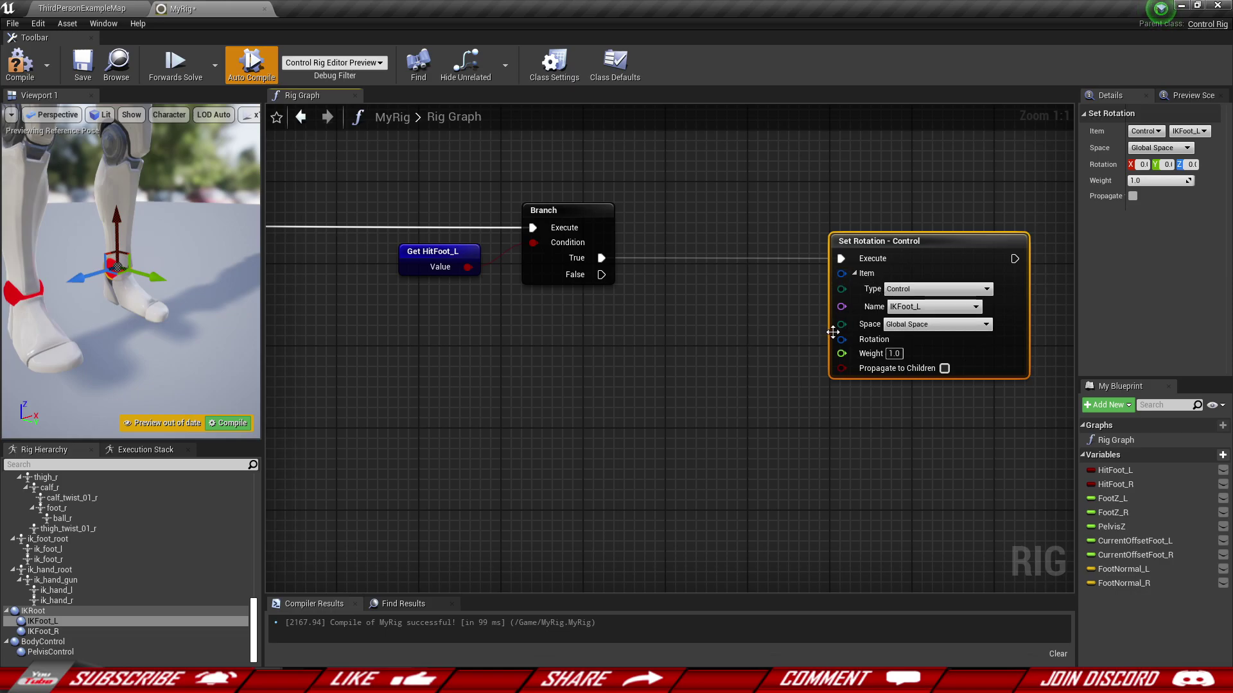
{"action": "left_click_drag", "start_coordinate": [840, 339], "coordinate": [734, 372]}
{"action": "left_click", "coordinate": [661, 400]}
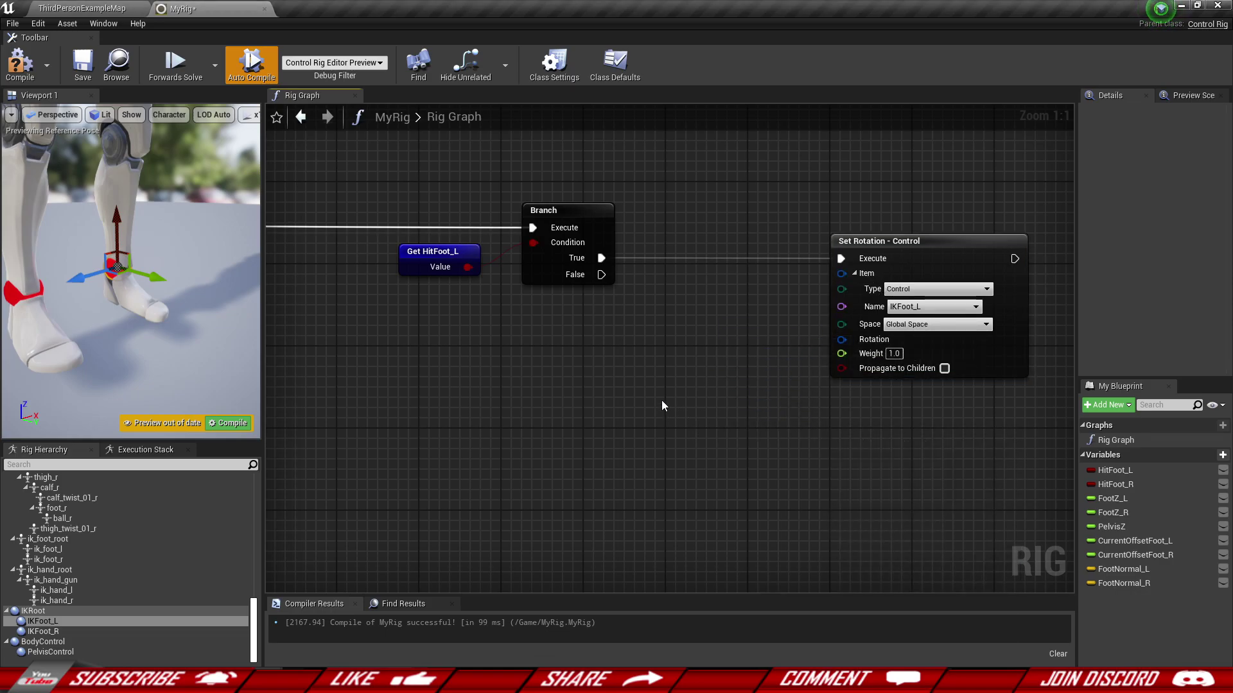
{"action": "right_click", "coordinate": [661, 400]}
{"action": "type", "text": "aim"}
{"action": "key", "text": "Down"}
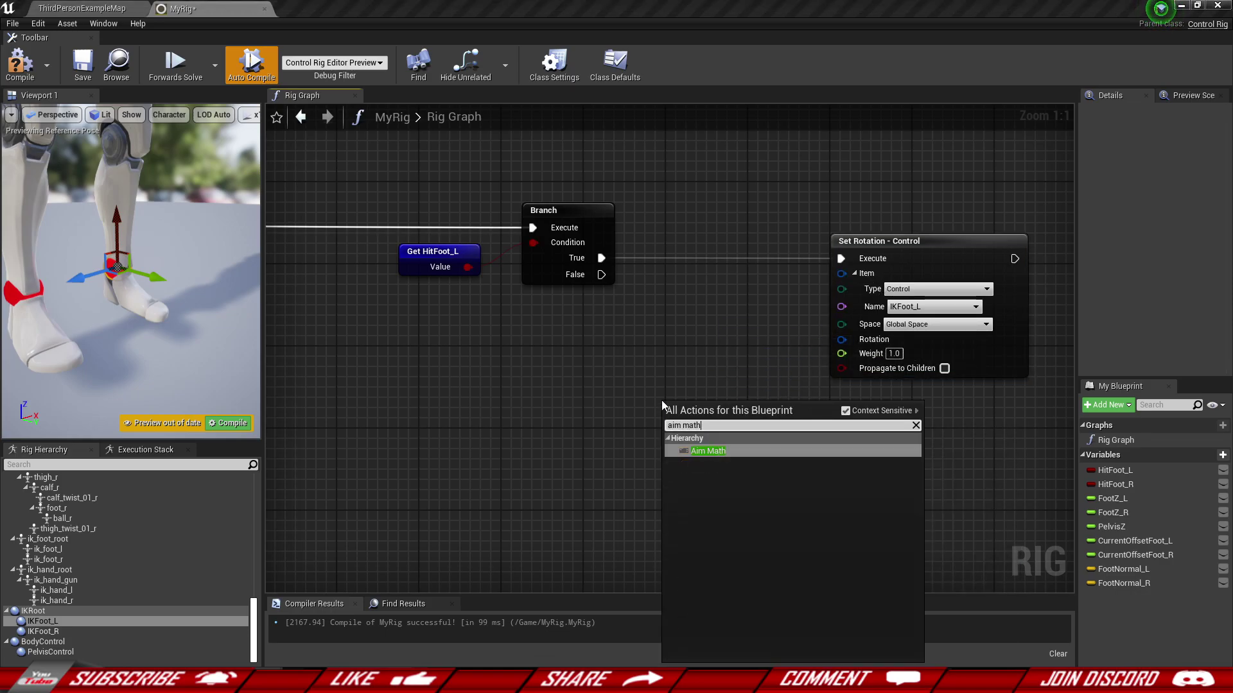
{"action": "key", "text": "Return"}
{"action": "left_click_drag", "start_coordinate": [787, 447], "coordinate": [643, 385]}
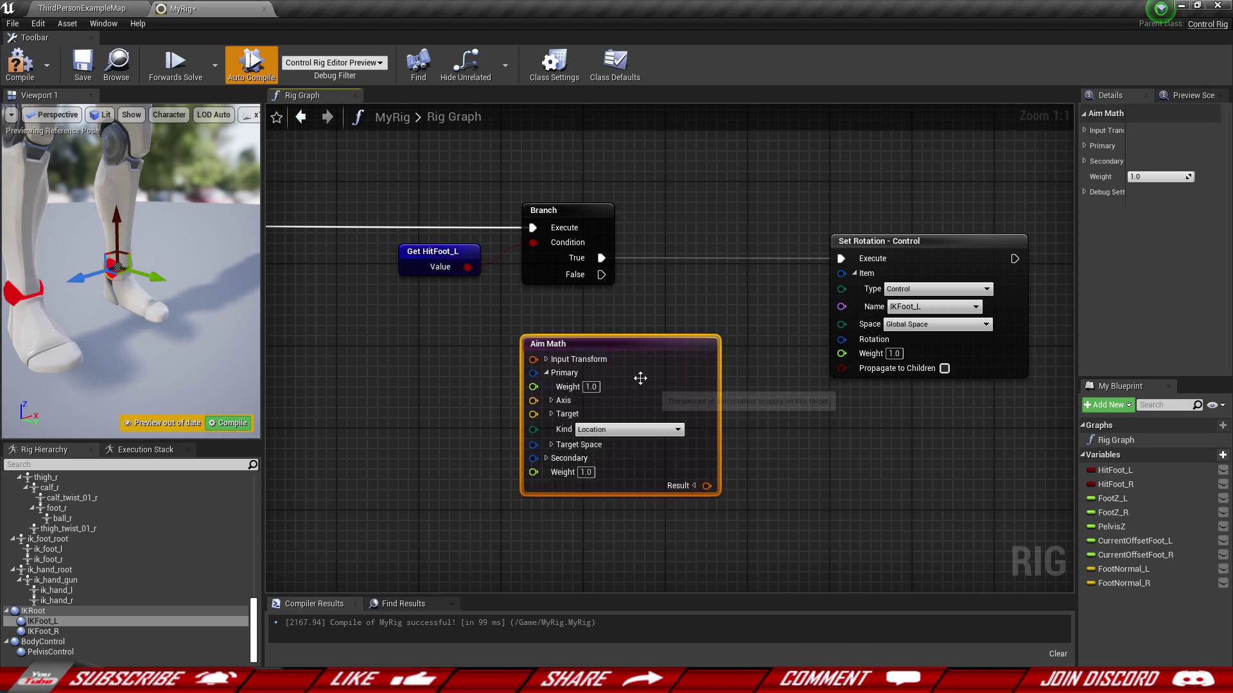
Step: Connect the Aim Math result's Rotation to the Set Rotation node's Rotation input, and move both nodes closer to the Branch
{"action": "left_click", "coordinate": [693, 485]}
{"action": "left_click_drag", "start_coordinate": [706, 500], "coordinate": [842, 338]}
{"action": "left_click_drag", "start_coordinate": [665, 411], "coordinate": [665, 370]}
{"action": "left_click_drag", "start_coordinate": [938, 276], "coordinate": [862, 271]}
{"action": "left_click", "coordinate": [763, 450]}
{"action": "right_click_drag", "start_coordinate": [579, 462], "coordinate": [685, 421]}
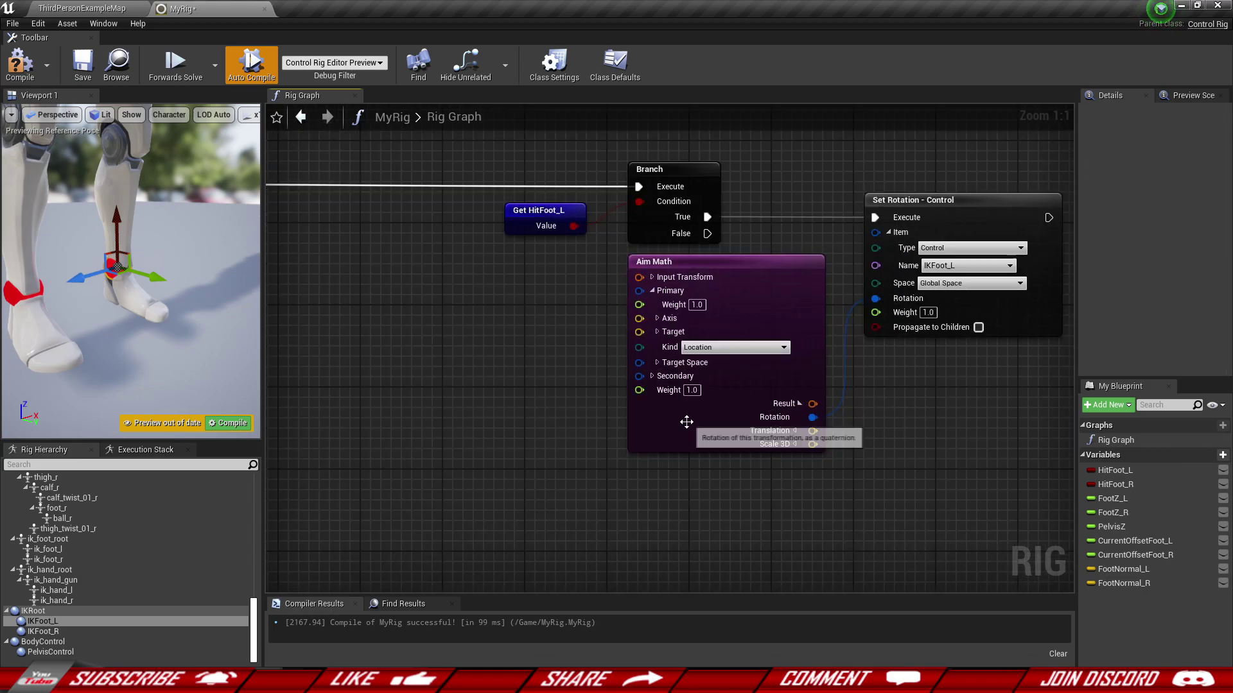
{"action": "left_click", "coordinate": [751, 333]}
{"action": "right_click_drag", "start_coordinate": [571, 364], "coordinate": [552, 354]}
{"action": "left_click", "coordinate": [527, 318]}
{"action": "right_click_drag", "start_coordinate": [552, 302], "coordinate": [530, 321]}
{"action": "left_click", "coordinate": [719, 327]}
{"action": "left_click", "coordinate": [475, 357]}
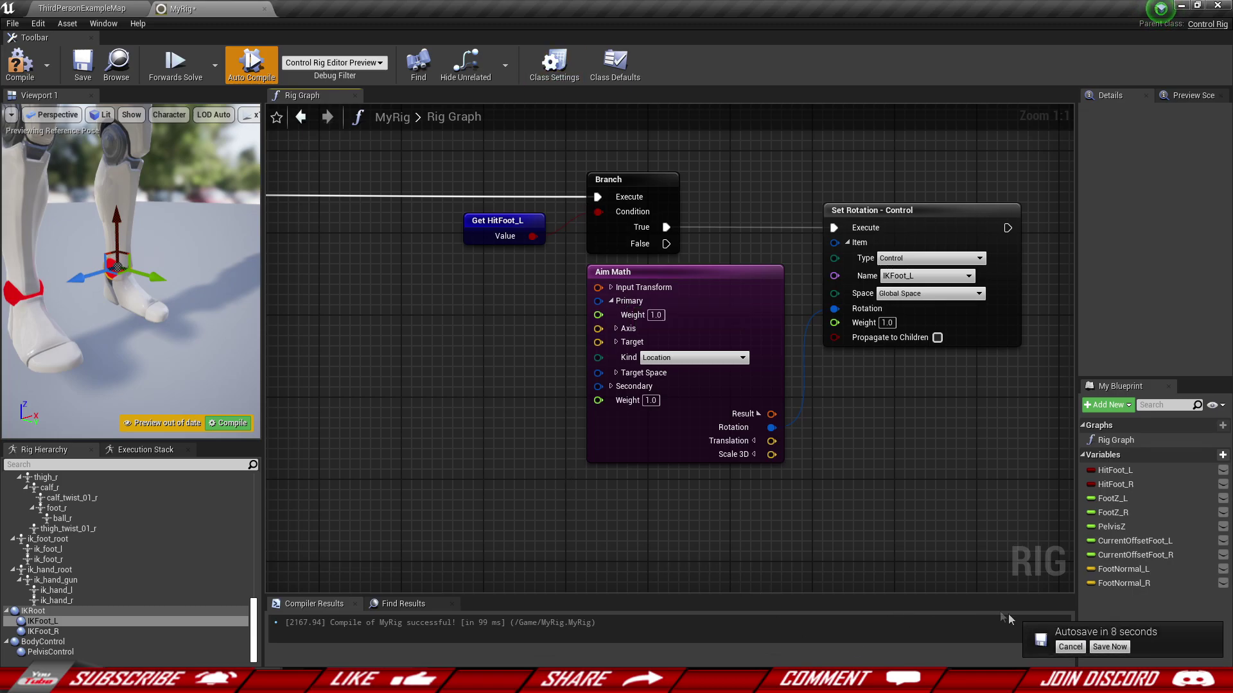
Step: Postpone the autosave and expand the Primary Axis components of the Aim Math node
{"action": "left_click", "coordinate": [1059, 647]}
{"action": "left_click", "coordinate": [690, 383]}
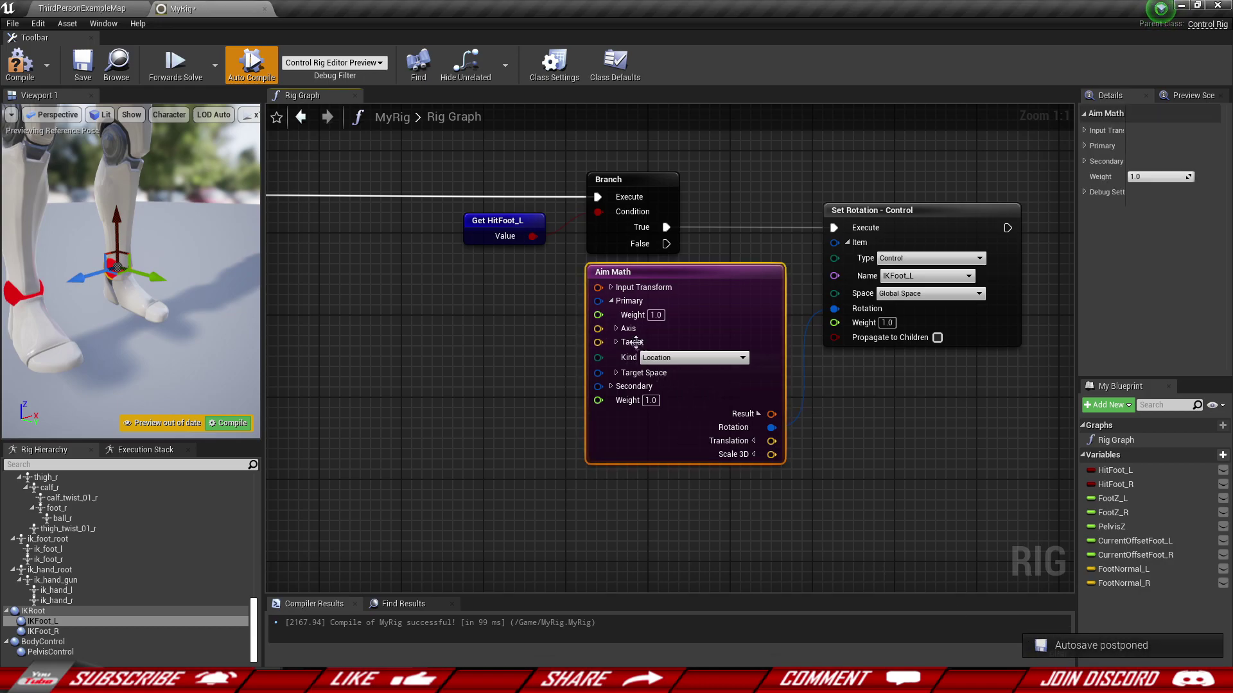
{"action": "left_click", "coordinate": [617, 329]}
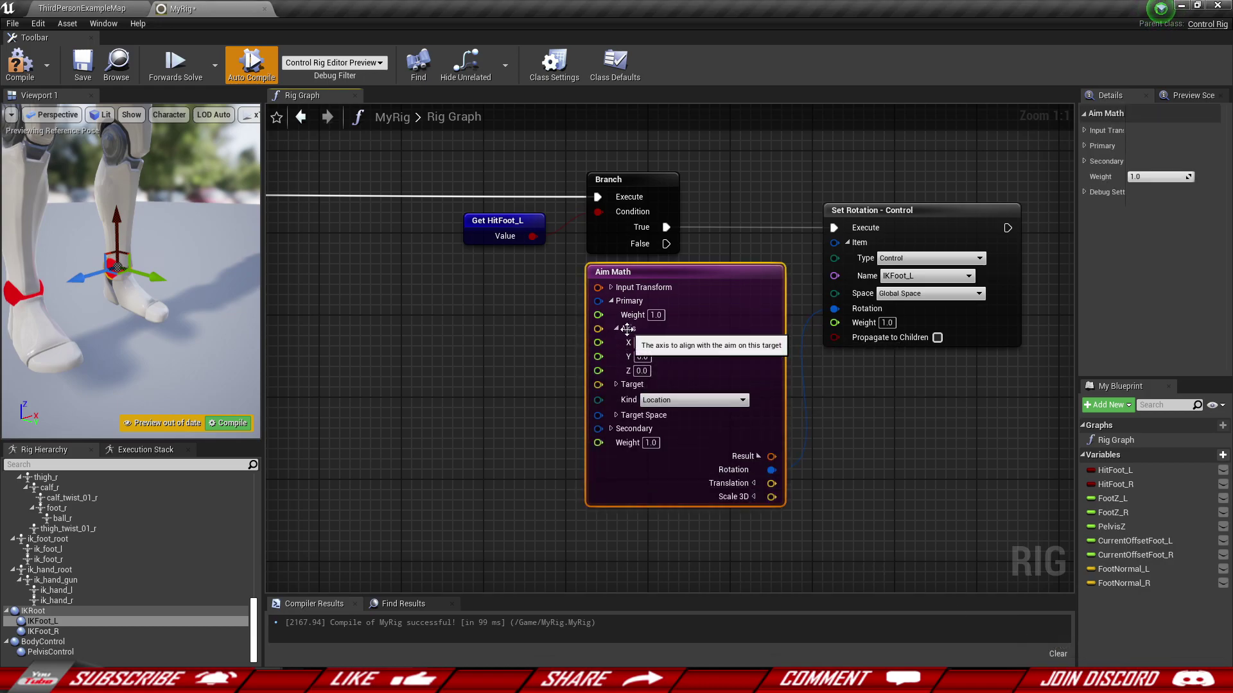
{"action": "left_click", "coordinate": [615, 384]}
{"action": "right_click_drag", "start_coordinate": [620, 385], "coordinate": [637, 359]}
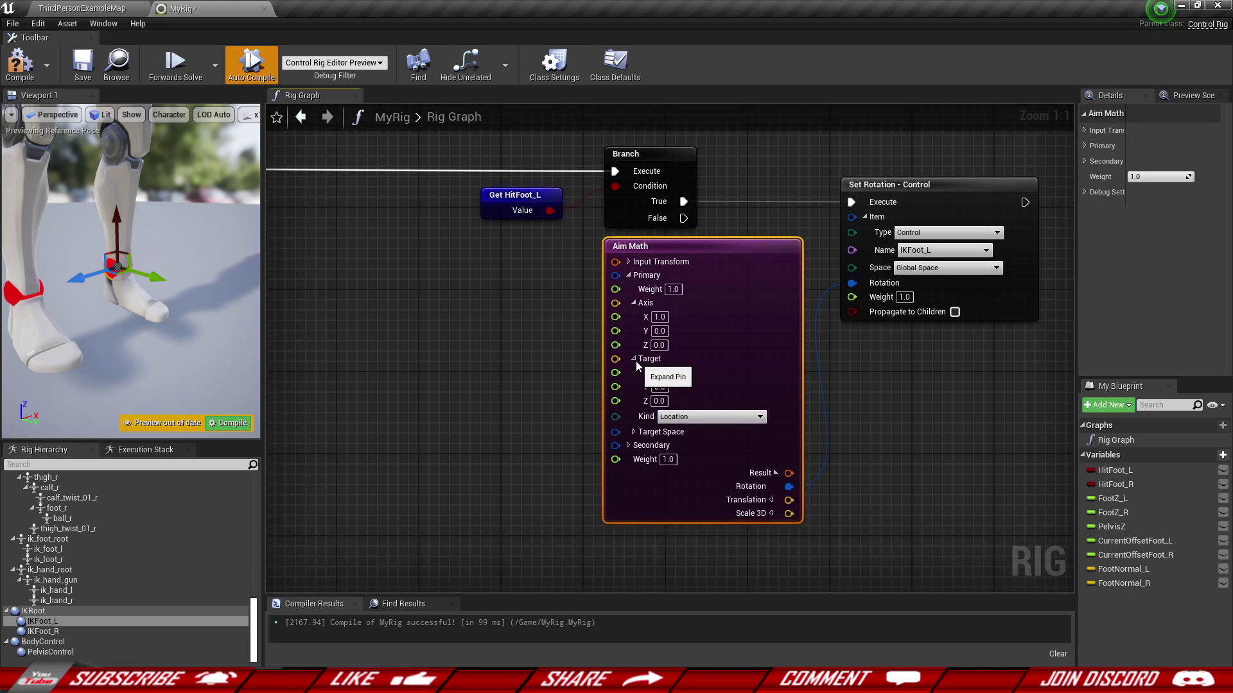
{"action": "left_click", "coordinate": [634, 359]}
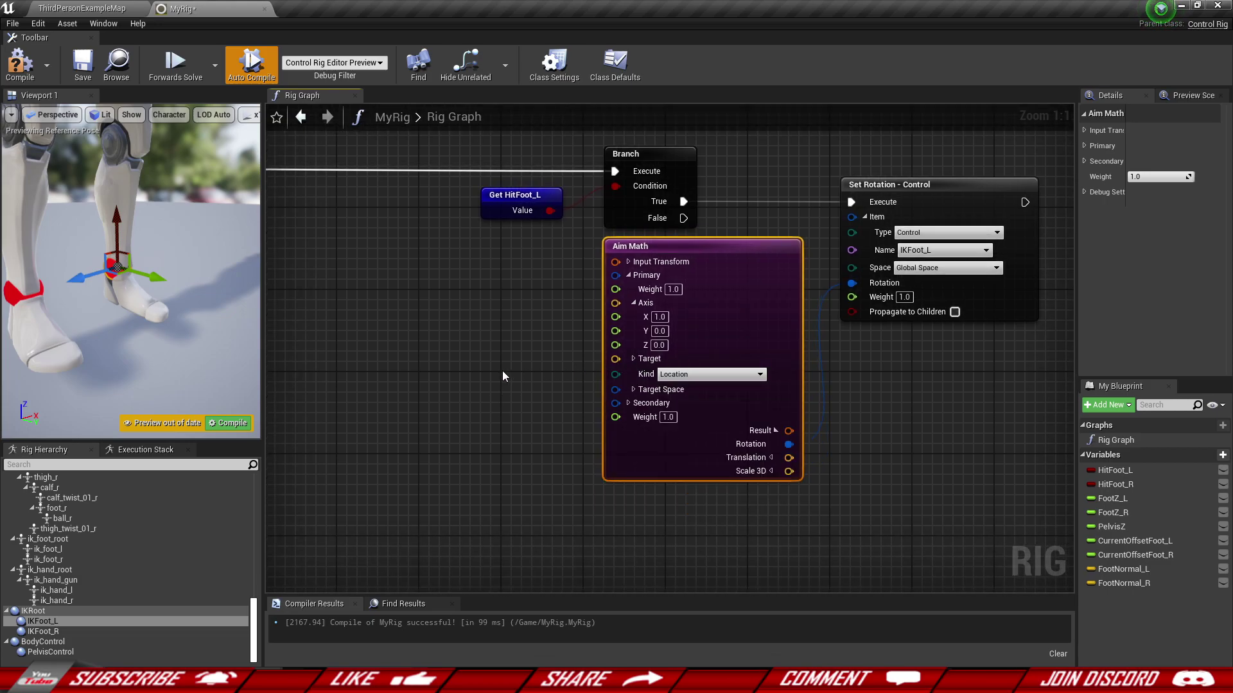
{"action": "left_click", "coordinate": [502, 371]}
Step: Add a getter for FootNormal_L, connect it to the Primary Target of Aim Math, and place it before that node
{"action": "left_click", "coordinate": [1120, 570]}
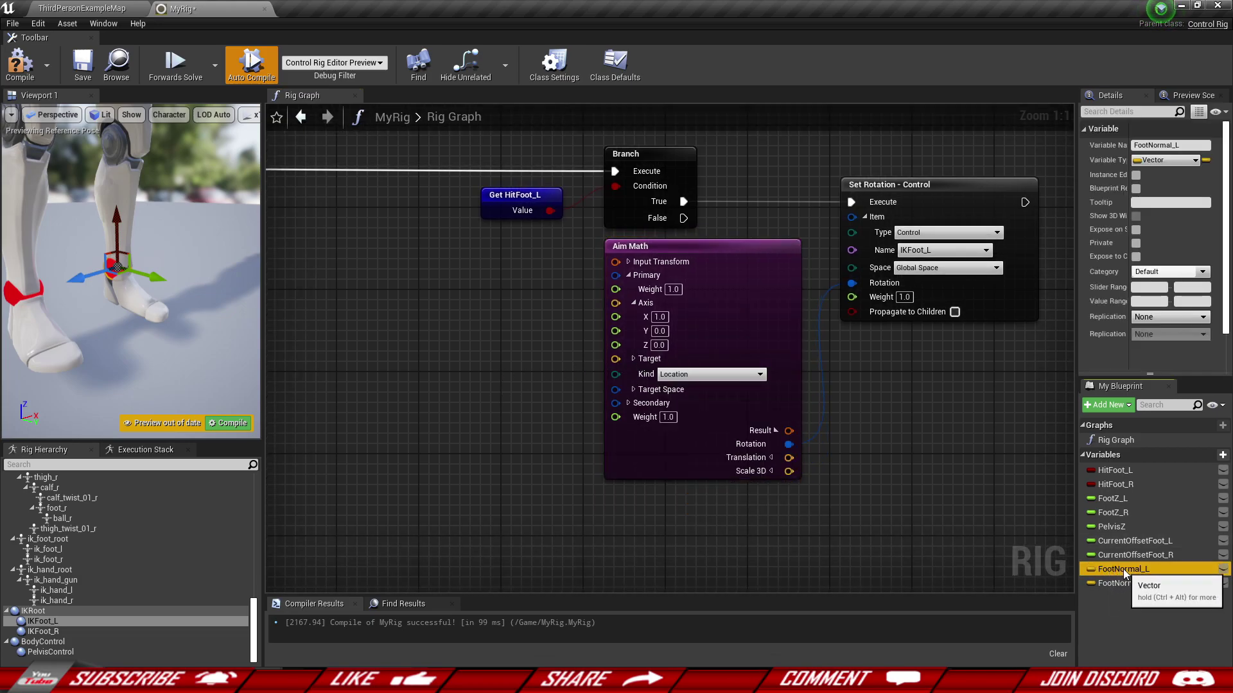
{"action": "left_click_drag", "start_coordinate": [1124, 568], "coordinate": [359, 344]}
{"action": "left_click", "coordinate": [380, 358]}
{"action": "left_click_drag", "start_coordinate": [445, 368], "coordinate": [528, 372]}
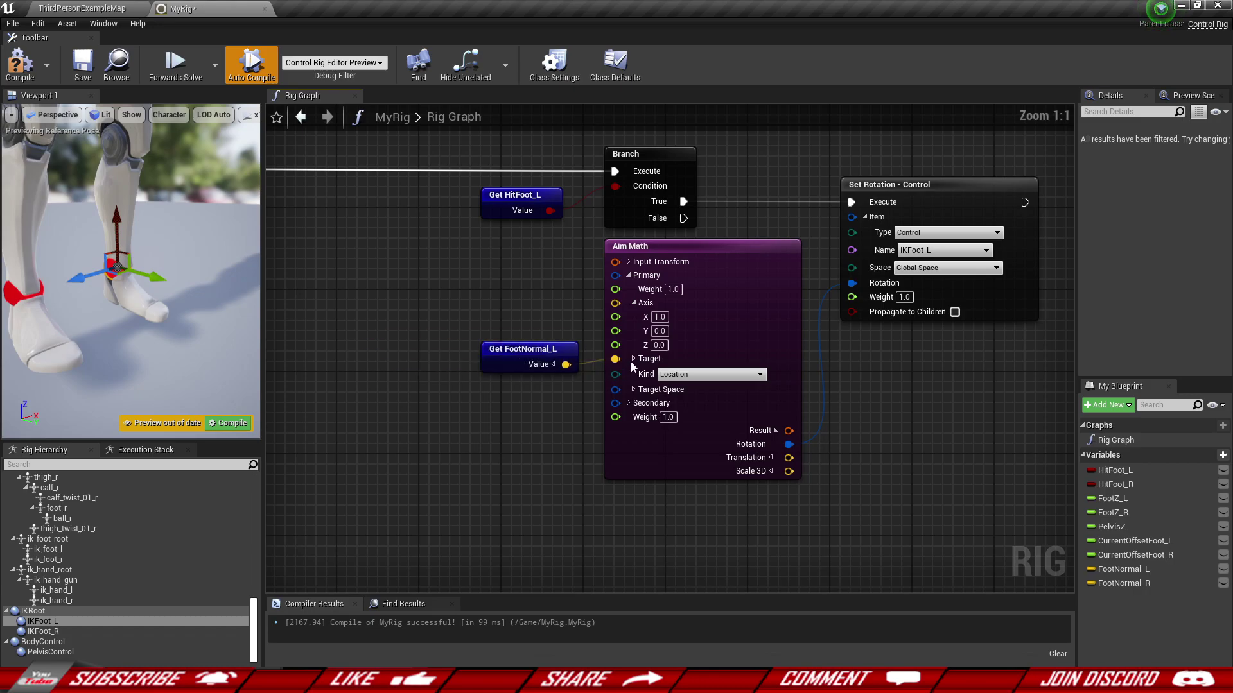
Step: Set the Aim Math Secondary Axis to X 0, Y 1, Z 0, checking the IKFoot_L control's axes for reference
{"action": "left_click", "coordinate": [667, 307]}
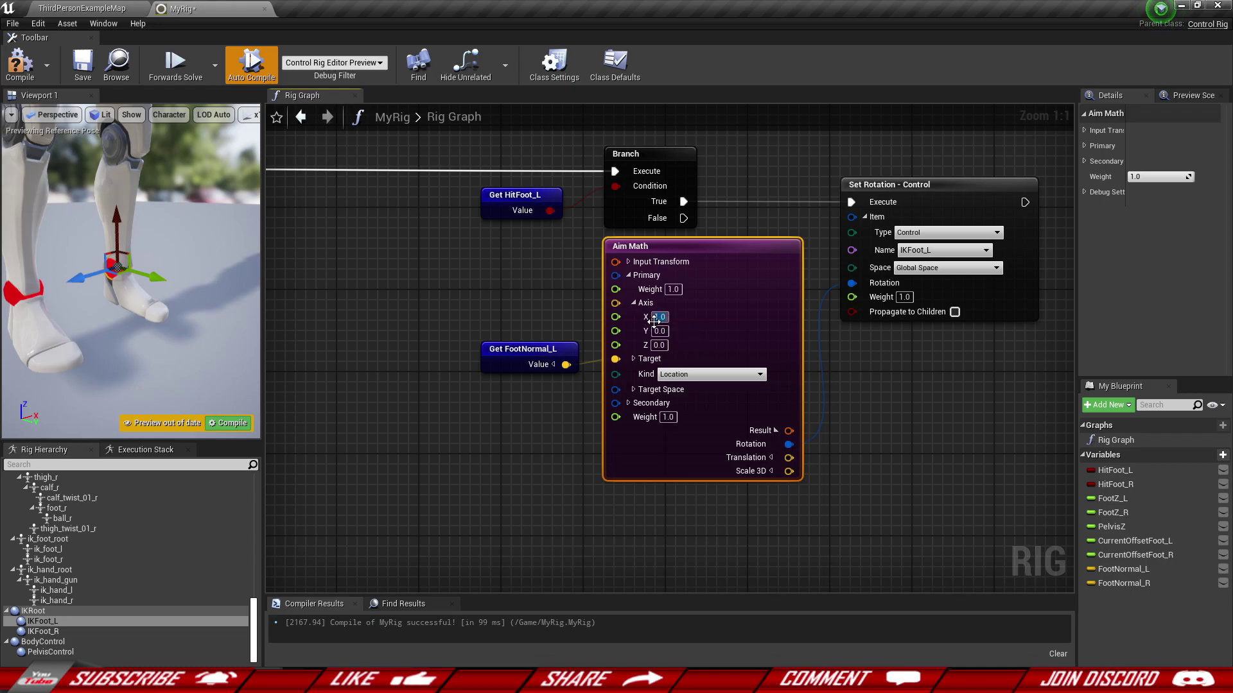
{"action": "left_click", "coordinate": [724, 333]}
{"action": "left_click", "coordinate": [58, 621]}
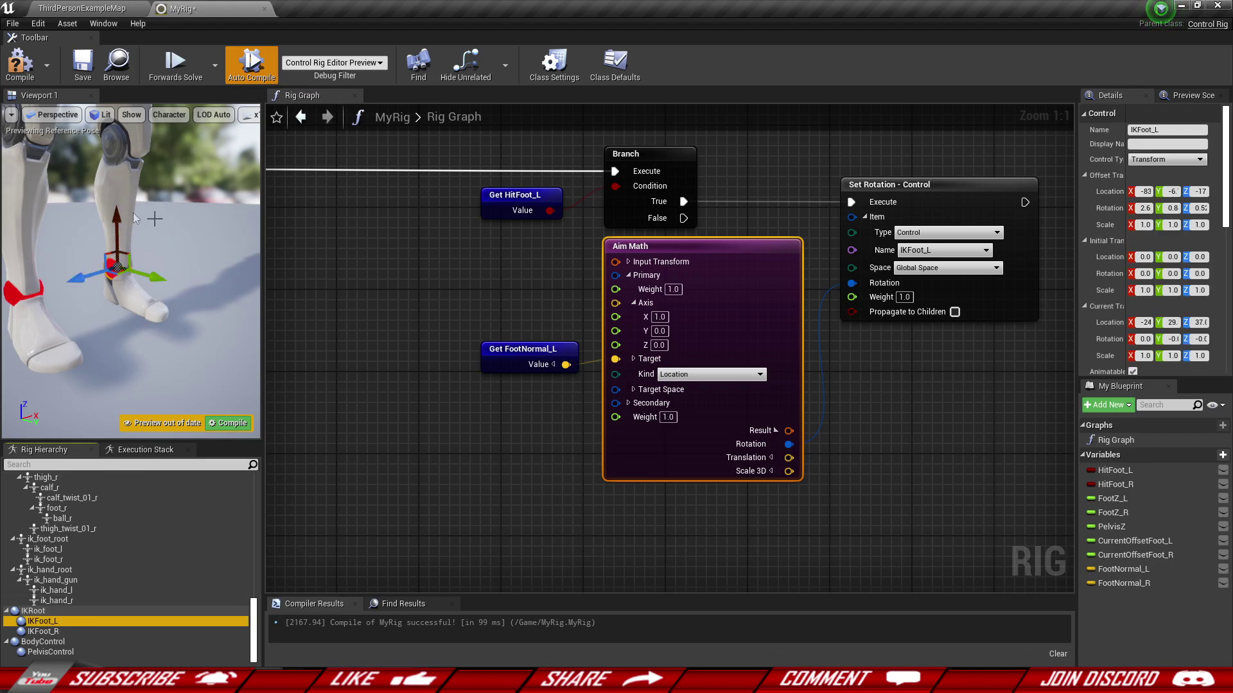
{"action": "left_click", "coordinate": [712, 329]}
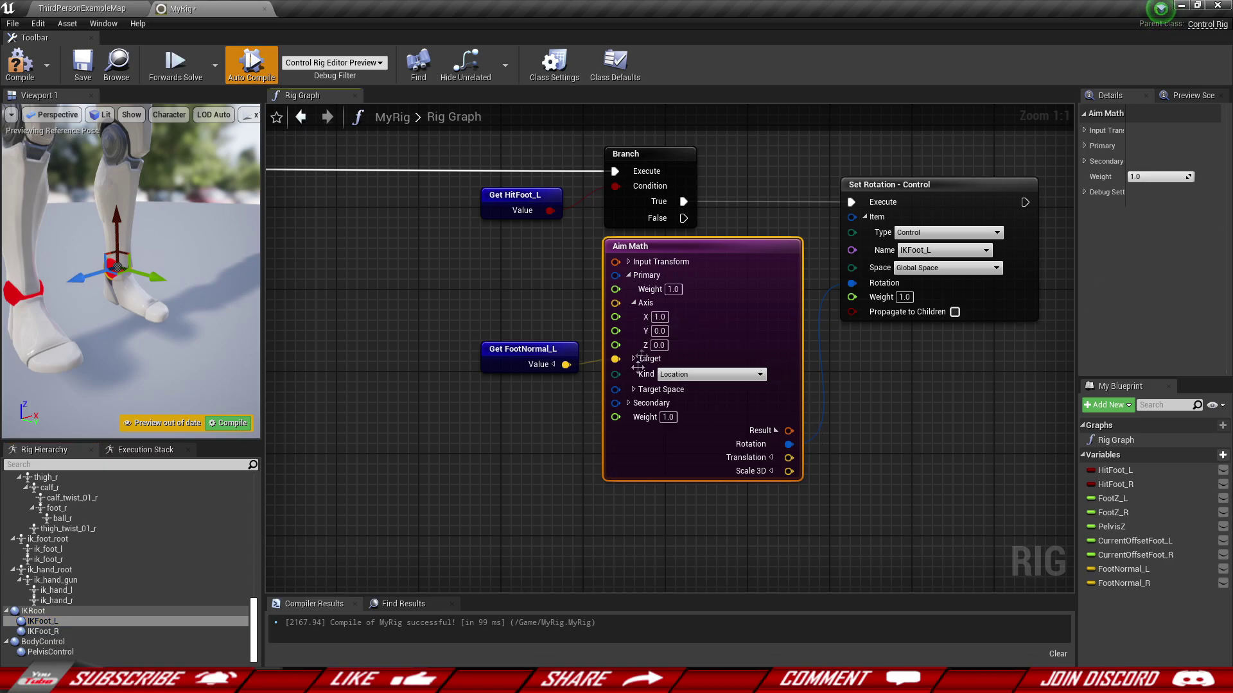
{"action": "left_click", "coordinate": [629, 403]}
{"action": "right_click_drag", "start_coordinate": [671, 407], "coordinate": [661, 365]}
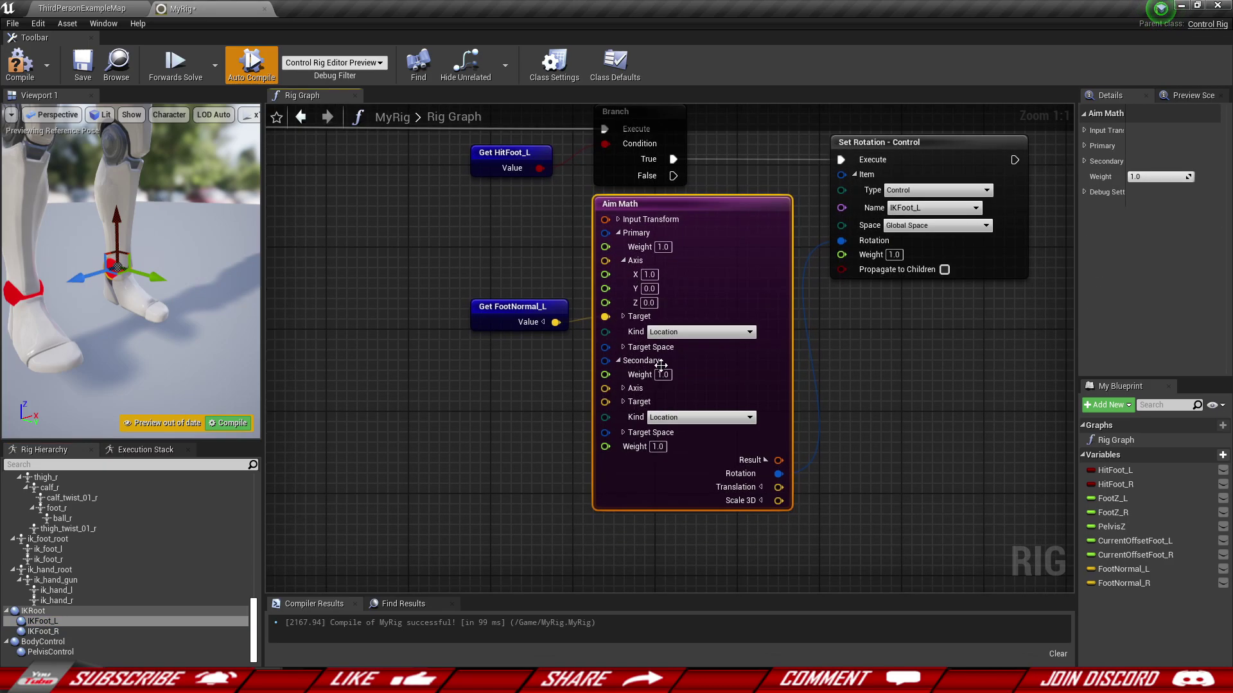
{"action": "left_click", "coordinate": [623, 389]}
{"action": "right_click_drag", "start_coordinate": [654, 441], "coordinate": [649, 399]}
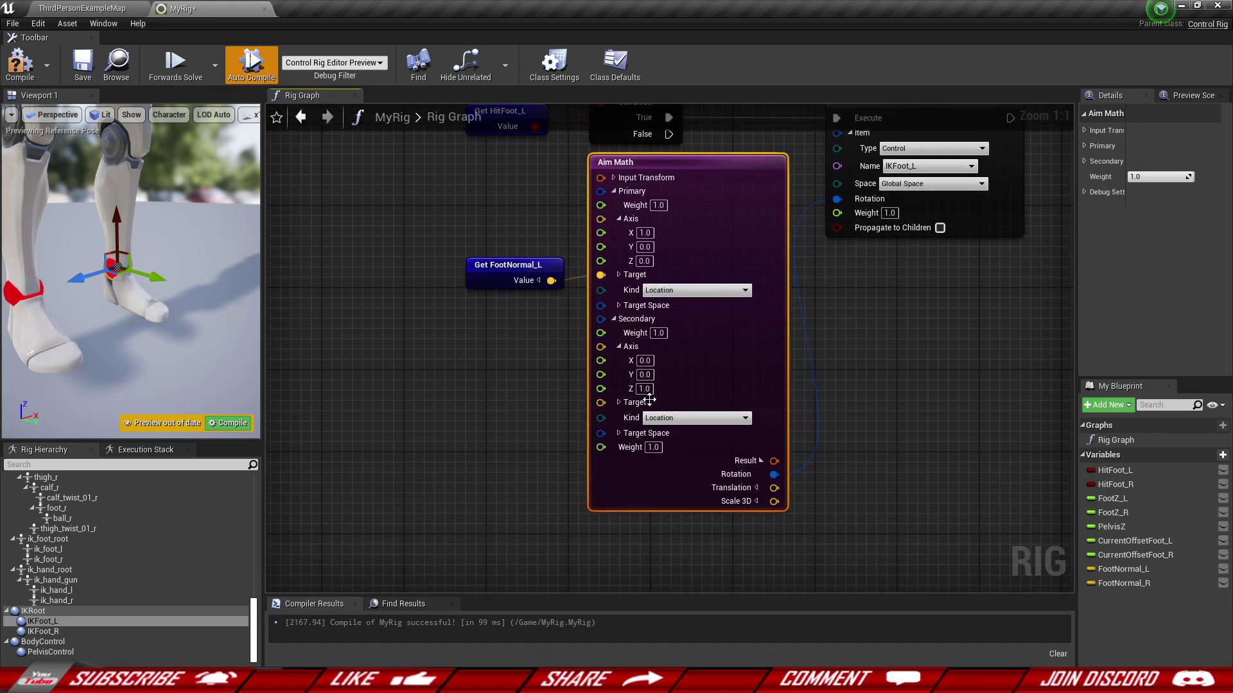
{"action": "left_click", "coordinate": [645, 360]}
{"action": "left_click", "coordinate": [650, 374]}
{"action": "type", "text": "1"}
{"action": "key", "text": "Tab"}
Step: Connect FootNormal_L to the Secondary Target of Aim Math as well, moving its getter farther left of the node
{"action": "left_click", "coordinate": [618, 402]}
{"action": "right_click_drag", "start_coordinate": [520, 421], "coordinate": [488, 386]}
{"action": "left_click_drag", "start_coordinate": [464, 250], "coordinate": [401, 249]}
{"action": "left_click_drag", "start_coordinate": [567, 368], "coordinate": [460, 249]}
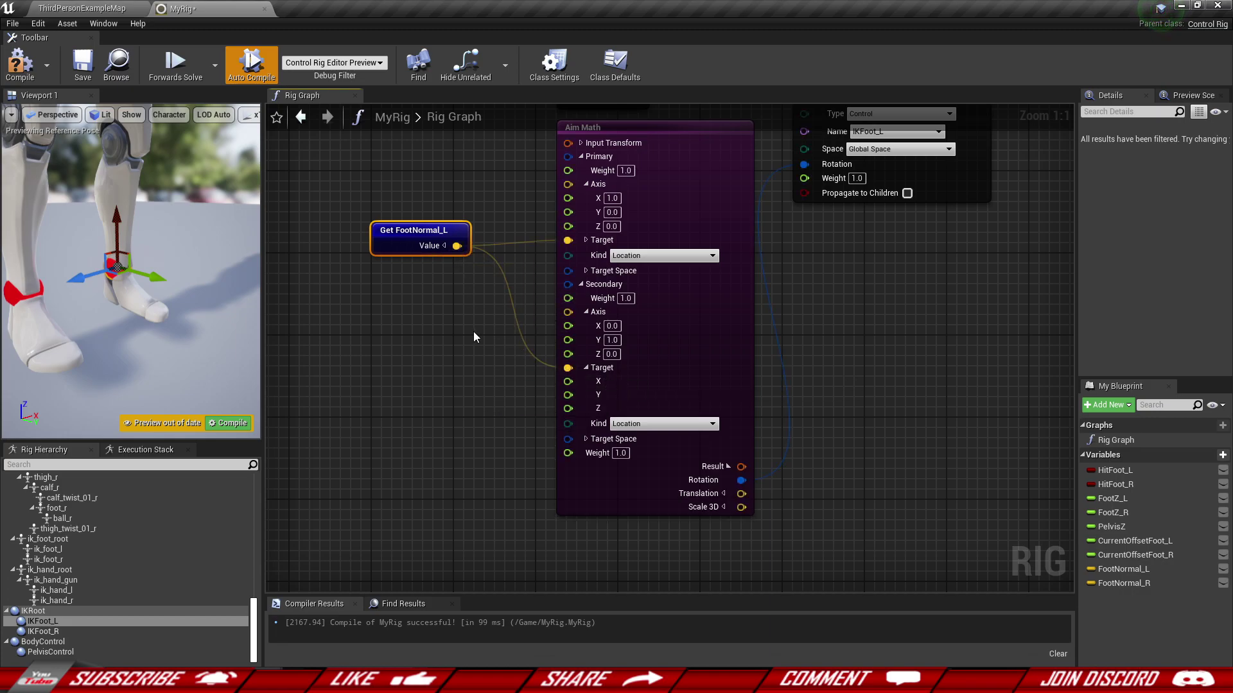
{"action": "right_click_drag", "start_coordinate": [436, 292], "coordinate": [441, 380]}
{"action": "mouse_move", "coordinate": [393, 335]}
{"action": "left_mouse_down"}
{"action": "mouse_move", "coordinate": [417, 335]}
{"action": "mouse_move", "coordinate": [404, 337]}
{"action": "left_mouse_up"}
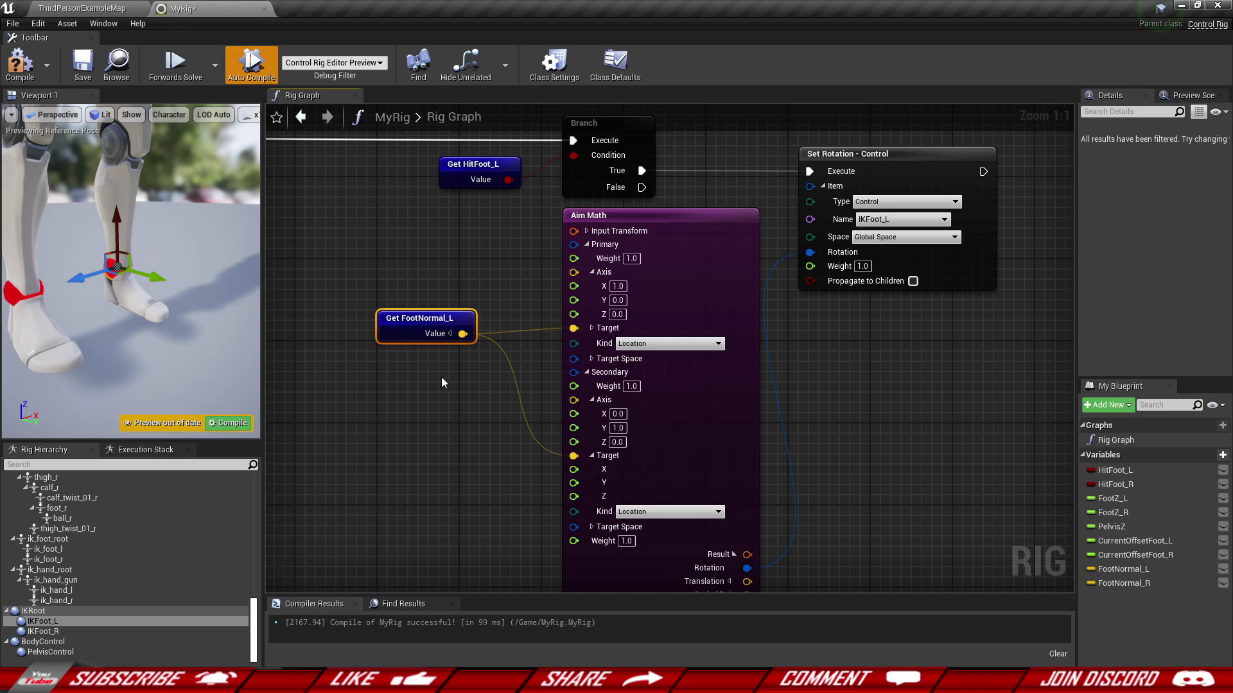
{"action": "left_click", "coordinate": [441, 376]}
{"action": "scroll", "coordinate": [459, 425], "scroll_direction": "down", "scroll_amount": 1}
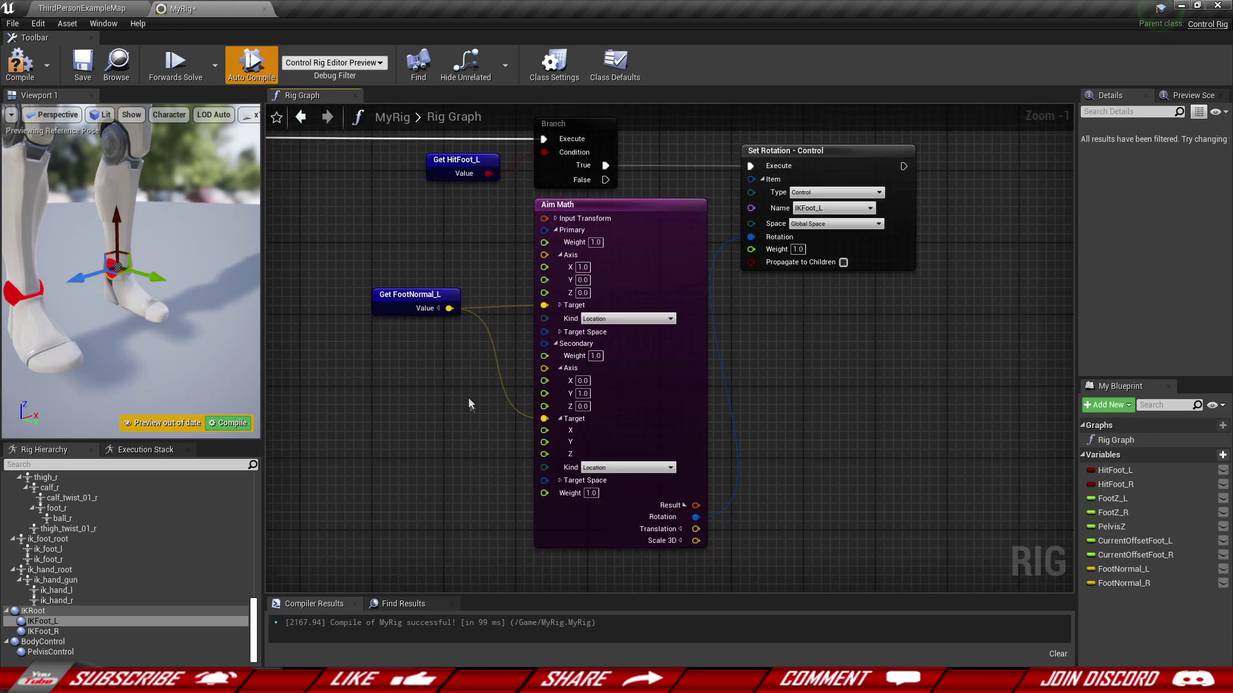
{"action": "scroll", "coordinate": [556, 432], "scroll_direction": "up", "scroll_amount": 1}
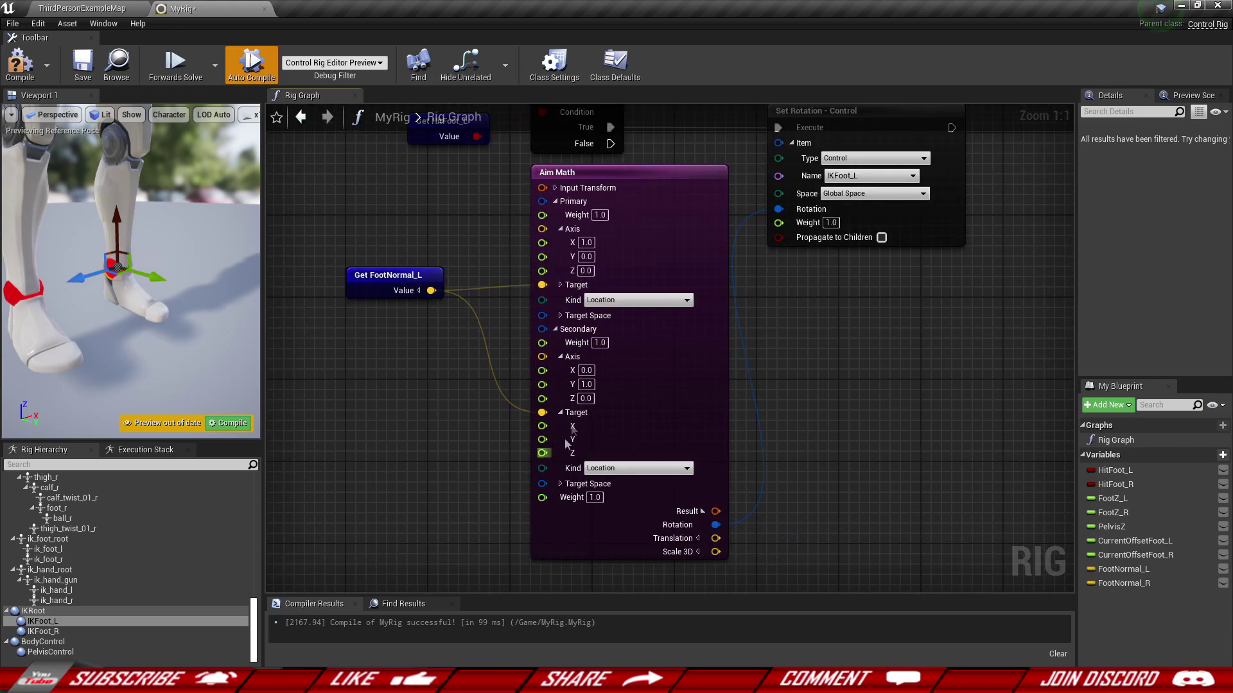
{"action": "scroll", "coordinate": [527, 425], "scroll_direction": "down", "scroll_amount": 2}
{"action": "scroll", "coordinate": [572, 426], "scroll_direction": "up", "scroll_amount": 2}
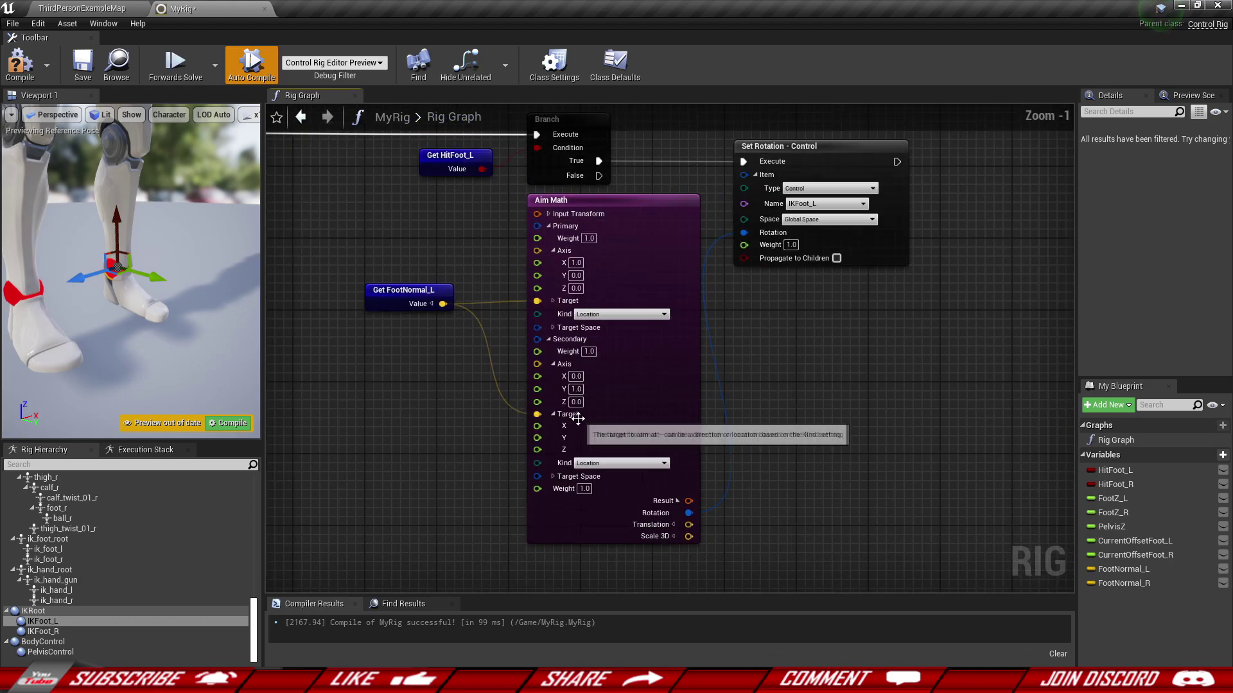
Step: Compile the rig and select the IKFoot_R control to inspect its axis orientation
{"action": "right_click_drag", "start_coordinate": [577, 427], "coordinate": [610, 415]}
{"action": "left_click", "coordinate": [14, 72]}
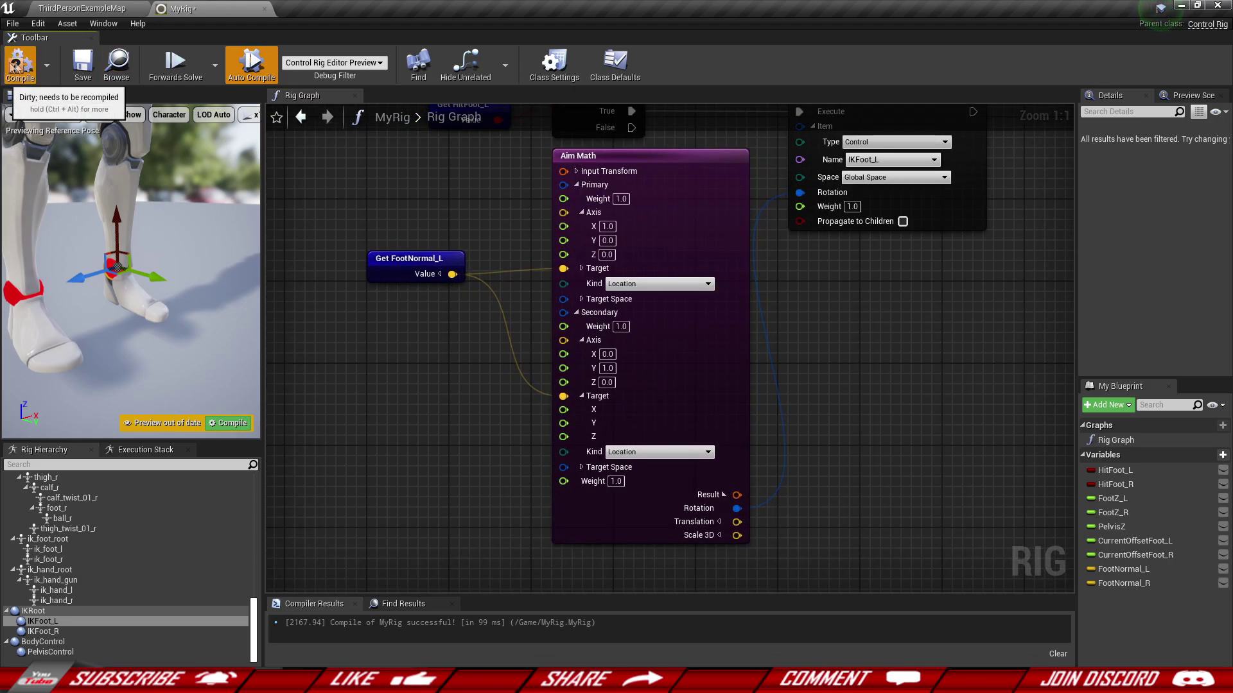
{"action": "scroll", "coordinate": [488, 344], "scroll_direction": "down", "scroll_amount": 1}
{"action": "left_click_drag", "start_coordinate": [331, 265], "coordinate": [484, 345]}
{"action": "left_click", "coordinate": [485, 345]}
{"action": "mouse_move", "coordinate": [90, 305]}
{"action": "right_mouse_down"}
{"action": "mouse_move", "coordinate": [63, 295]}
{"action": "mouse_move", "coordinate": [112, 315]}
{"action": "right_mouse_up"}
{"action": "left_click", "coordinate": [36, 294]}
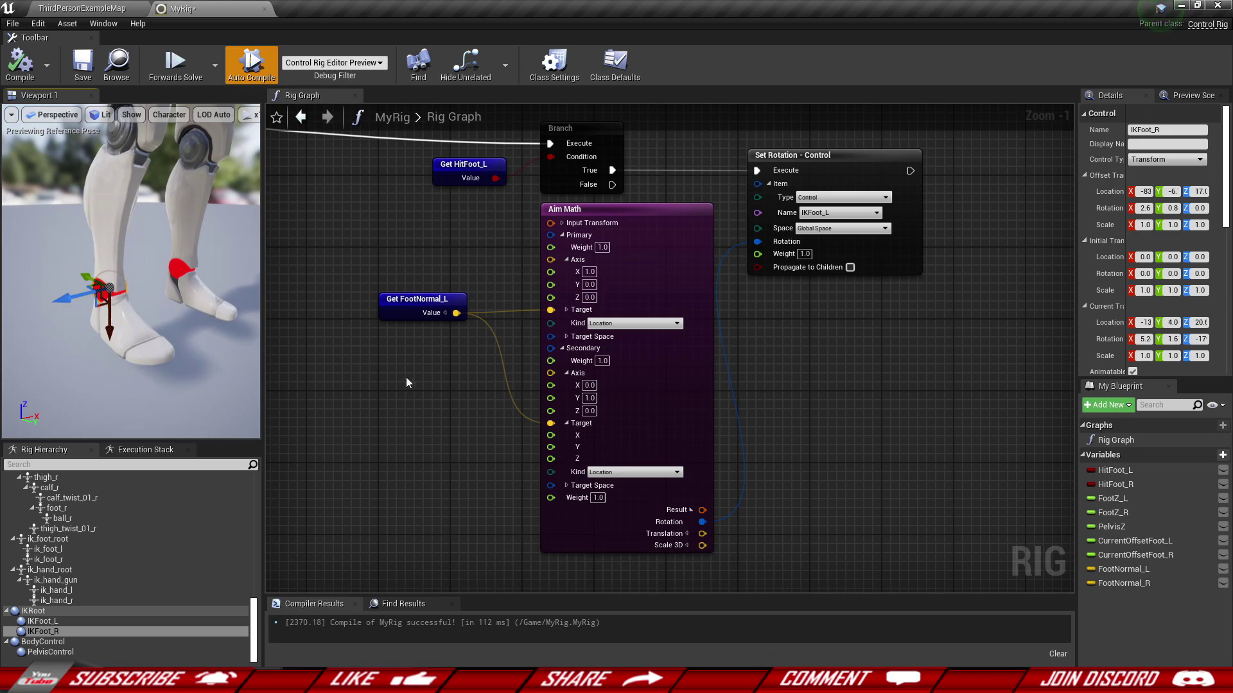
Step: Move the left-foot Branch, Aim Math, Set Rotation and getter nodes together farther along the graph, clear of the Sequence node
{"action": "left_click", "coordinate": [382, 315]}
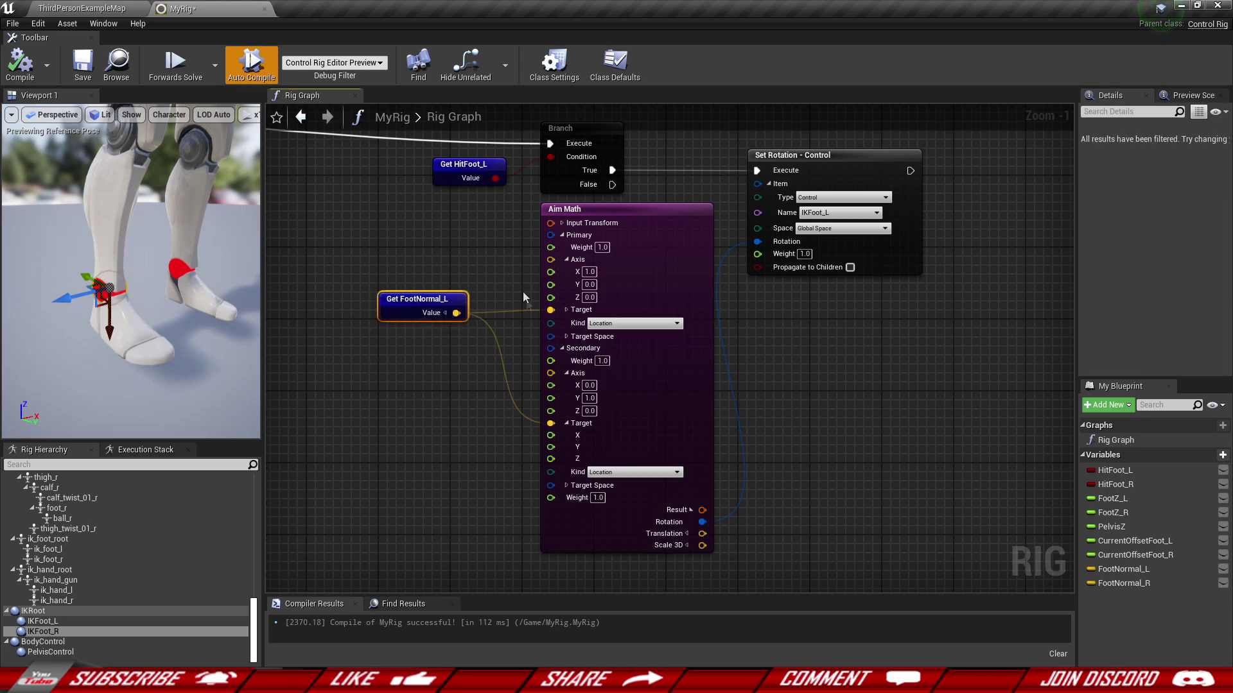
{"action": "scroll", "coordinate": [400, 306], "scroll_direction": "down", "scroll_amount": 1}
{"action": "scroll", "coordinate": [416, 311], "scroll_direction": "up", "scroll_amount": 2}
{"action": "scroll", "coordinate": [454, 314], "scroll_direction": "down", "scroll_amount": 2}
{"action": "left_click", "coordinate": [317, 371]}
{"action": "scroll", "coordinate": [450, 308], "scroll_direction": "down", "scroll_amount": 2}
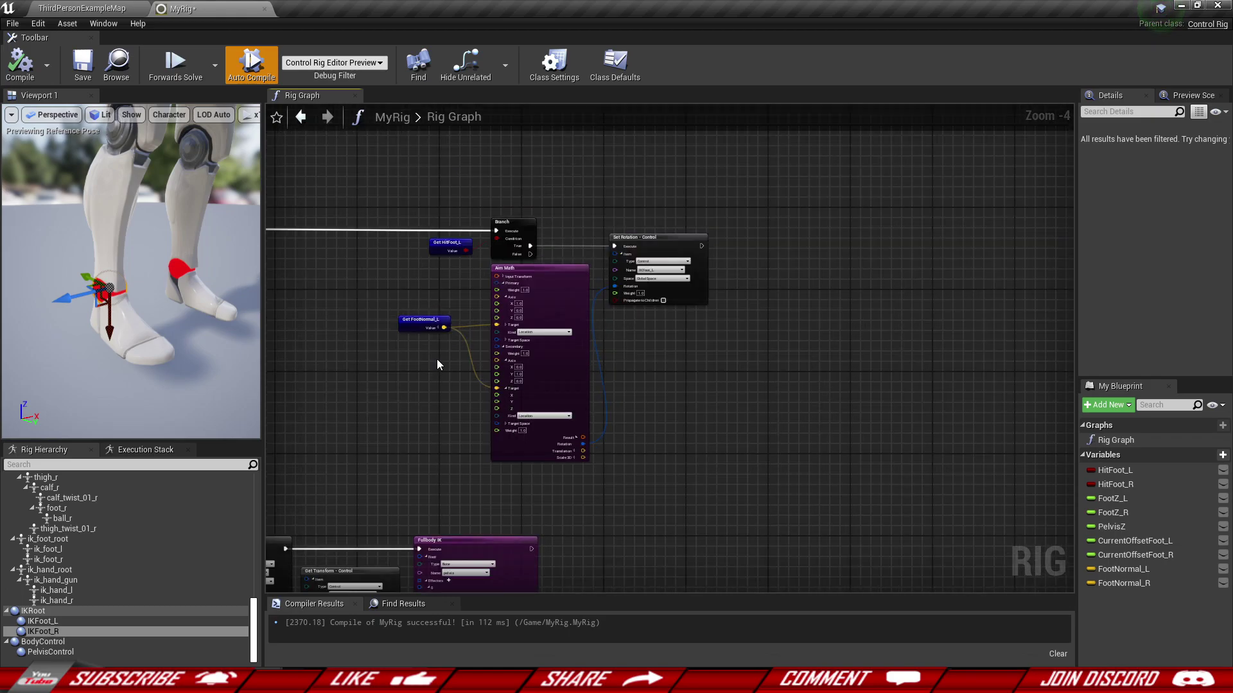
{"action": "scroll", "coordinate": [437, 360], "scroll_direction": "up", "scroll_amount": 1}
{"action": "scroll", "coordinate": [430, 365], "scroll_direction": "down", "scroll_amount": 2}
{"action": "left_click_drag", "start_coordinate": [439, 207], "coordinate": [799, 440]}
{"action": "left_click_drag", "start_coordinate": [612, 361], "coordinate": [966, 355]}
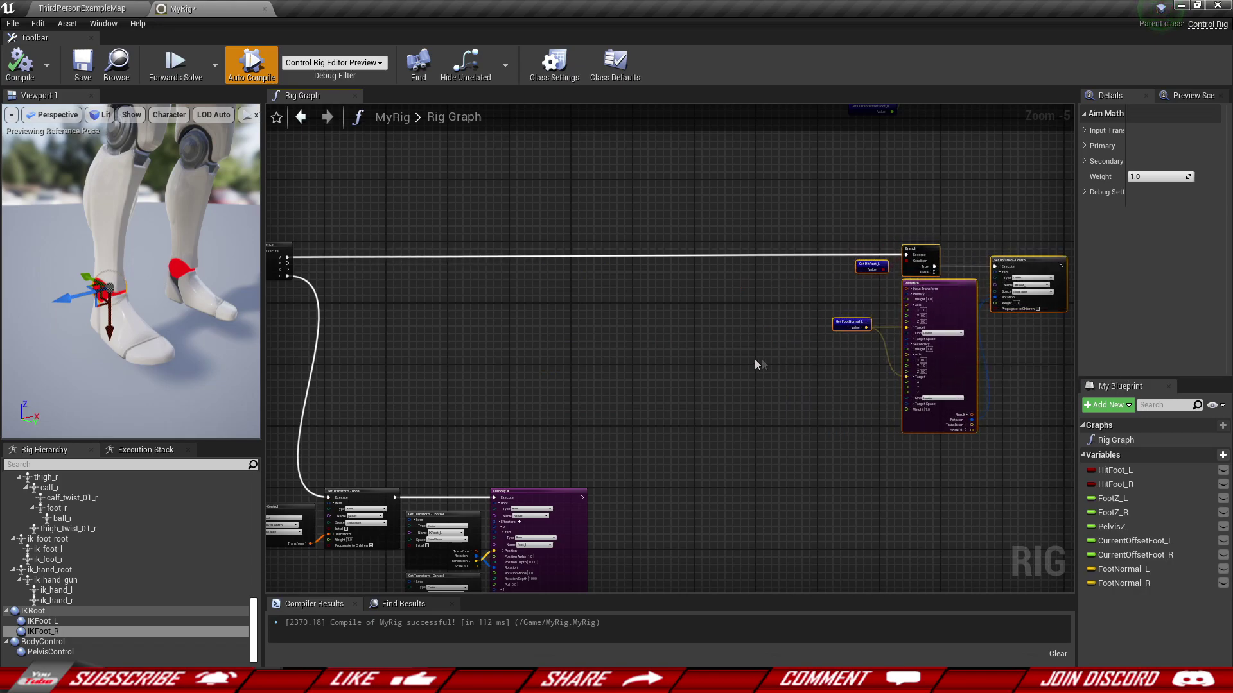
Step: Paste a copy of the left-foot rotation nodes and connect a free Sequence output to the copied Branch's Execute
{"action": "key", "text": "ctrl+v"}
{"action": "left_click_drag", "start_coordinate": [772, 427], "coordinate": [721, 409]}
{"action": "right_click_drag", "start_coordinate": [579, 309], "coordinate": [704, 308]}
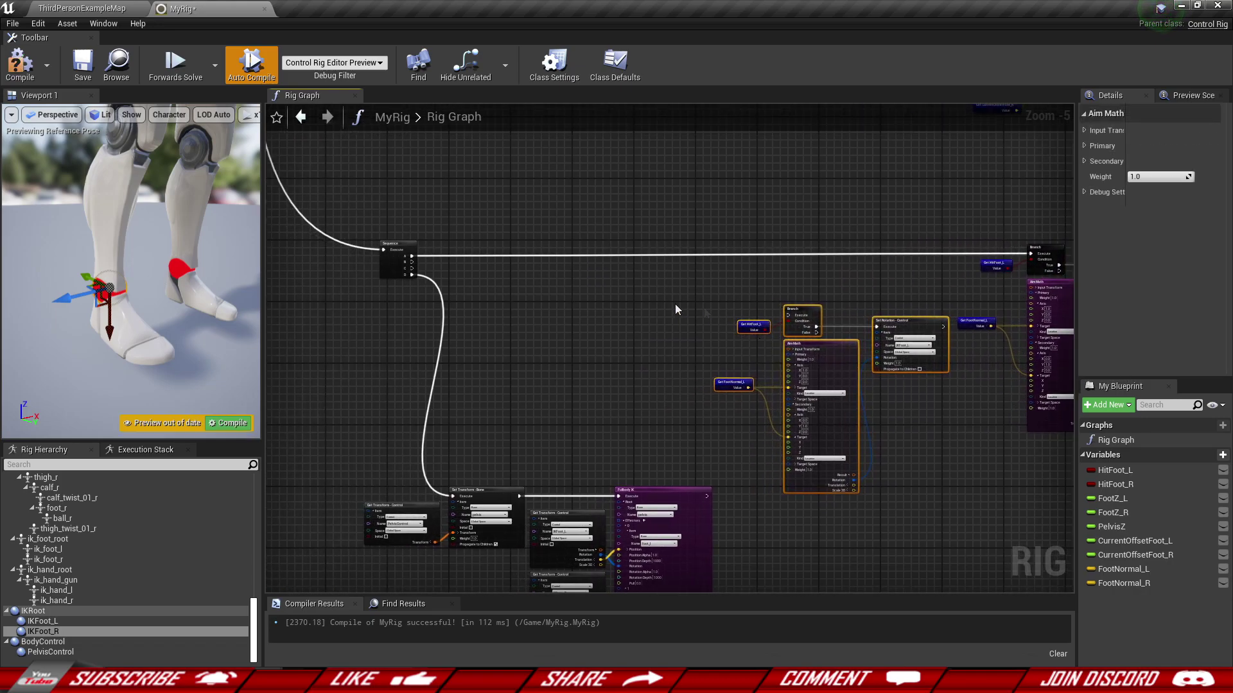
{"action": "left_click_drag", "start_coordinate": [412, 262], "coordinate": [788, 313]}
{"action": "right_click_drag", "start_coordinate": [785, 313], "coordinate": [586, 220]}
{"action": "right_click_drag", "start_coordinate": [405, 258], "coordinate": [844, 296]}
{"action": "left_click_drag", "start_coordinate": [784, 318], "coordinate": [408, 266]}
Step: Position the copied group of rotation nodes directly below the original left-foot group
{"action": "right_click_drag", "start_coordinate": [952, 390], "coordinate": [663, 341]}
{"action": "scroll", "coordinate": [663, 341], "scroll_direction": "up", "scroll_amount": 2}
{"action": "left_click_drag", "start_coordinate": [291, 192], "coordinate": [581, 451]}
{"action": "left_click_drag", "start_coordinate": [491, 328], "coordinate": [929, 548]}
Step: Replace the copied HitFoot_L getter with a HitFoot_R getter connected to the Branch Condition
{"action": "scroll", "coordinate": [538, 383], "scroll_direction": "up", "scroll_amount": 3}
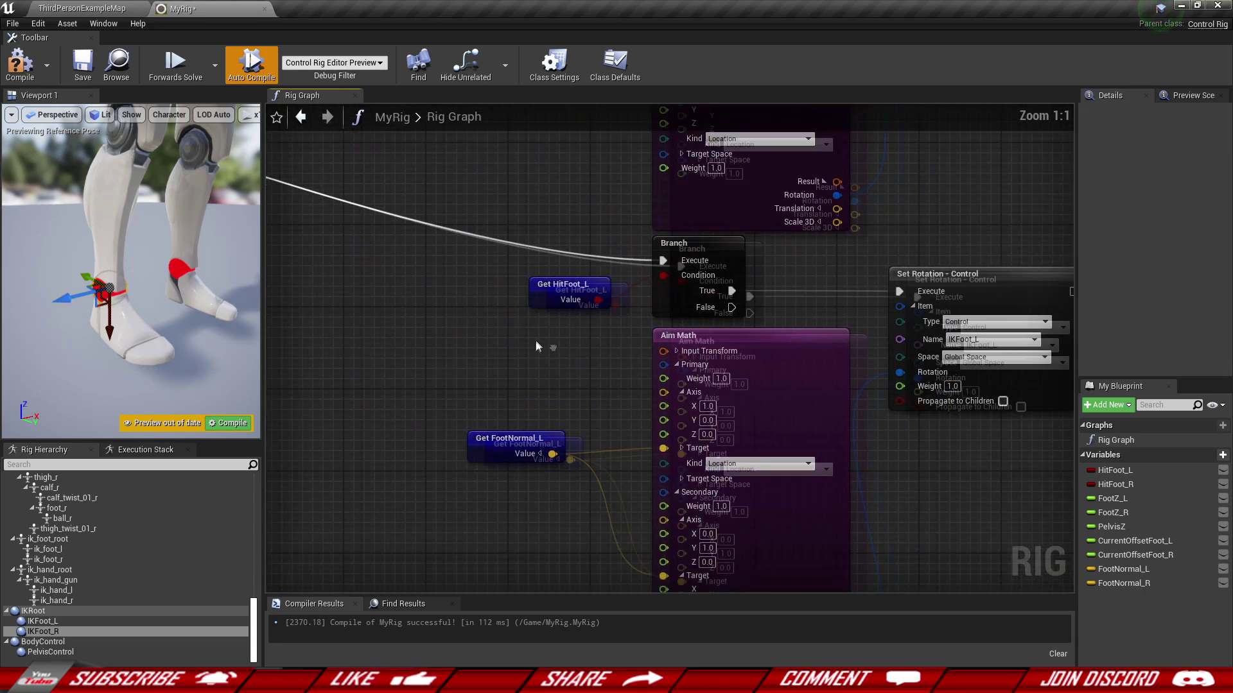
{"action": "left_click", "coordinate": [551, 306]}
{"action": "key", "text": "Delete"}
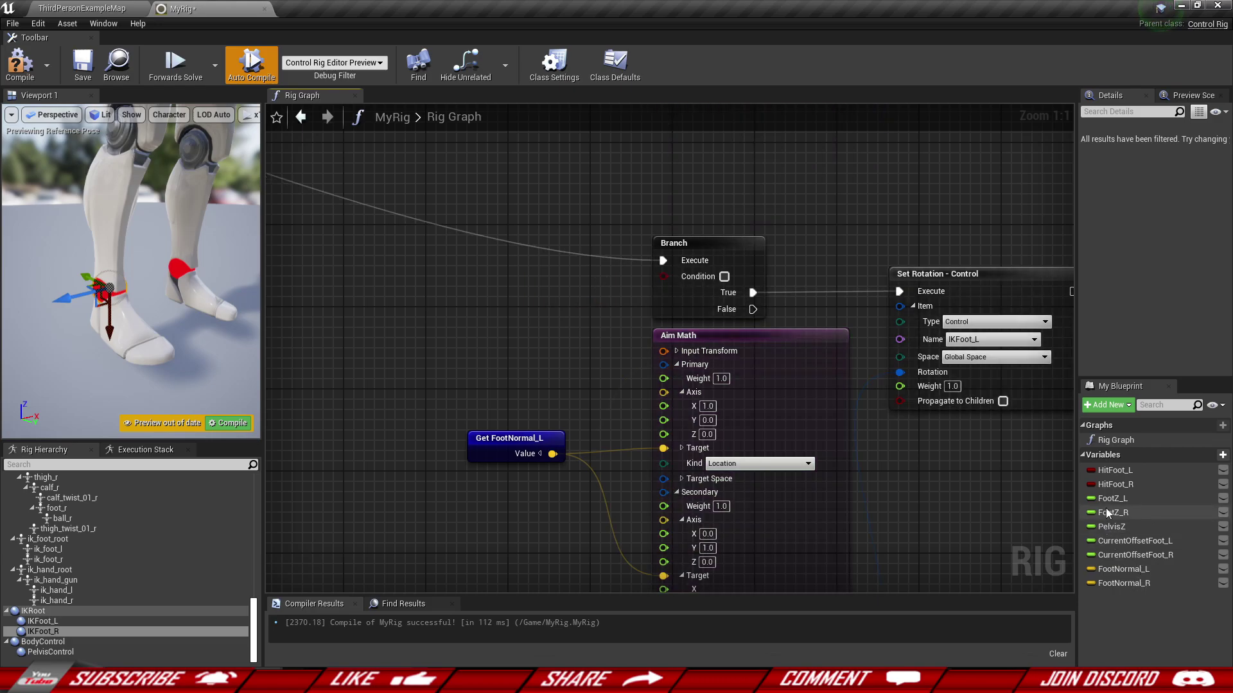
{"action": "left_click_drag", "start_coordinate": [1118, 486], "coordinate": [538, 283]}
{"action": "left_click_drag", "start_coordinate": [615, 299], "coordinate": [665, 275]}
Step: Set the control name of the copied Set Rotation node to IKFoot_R
{"action": "right_click_drag", "start_coordinate": [1028, 347], "coordinate": [869, 348]}
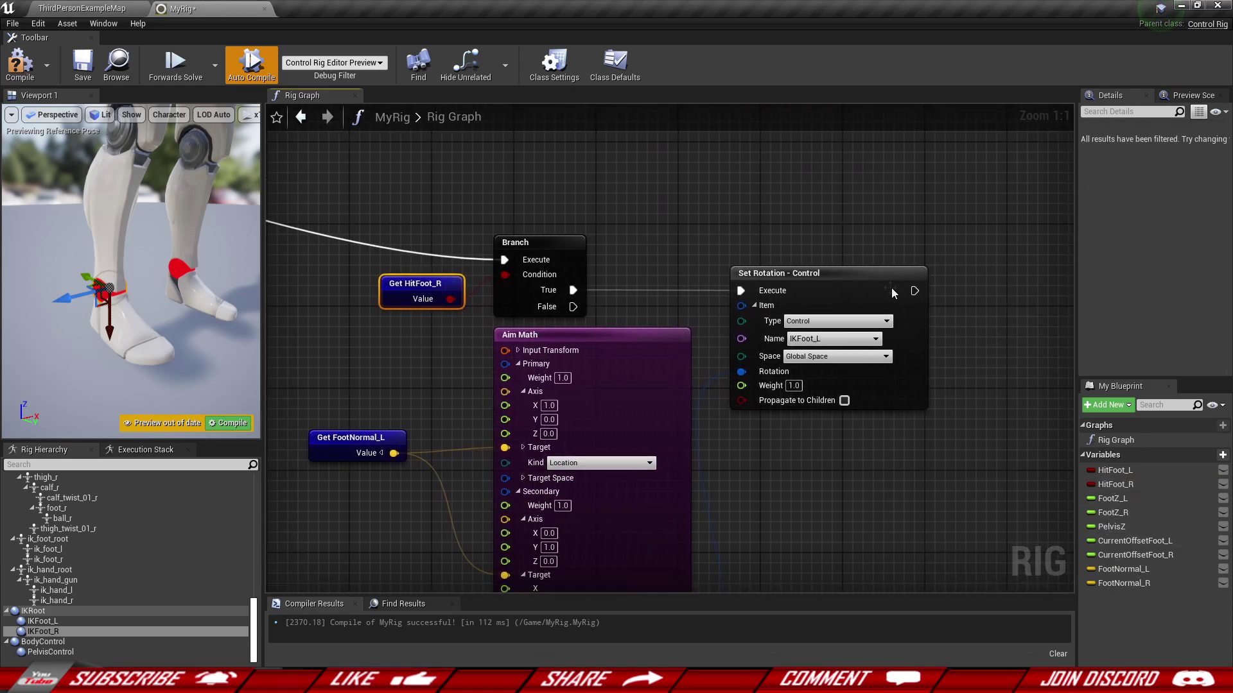
{"action": "left_click", "coordinate": [891, 290]}
{"action": "left_click", "coordinate": [835, 338]}
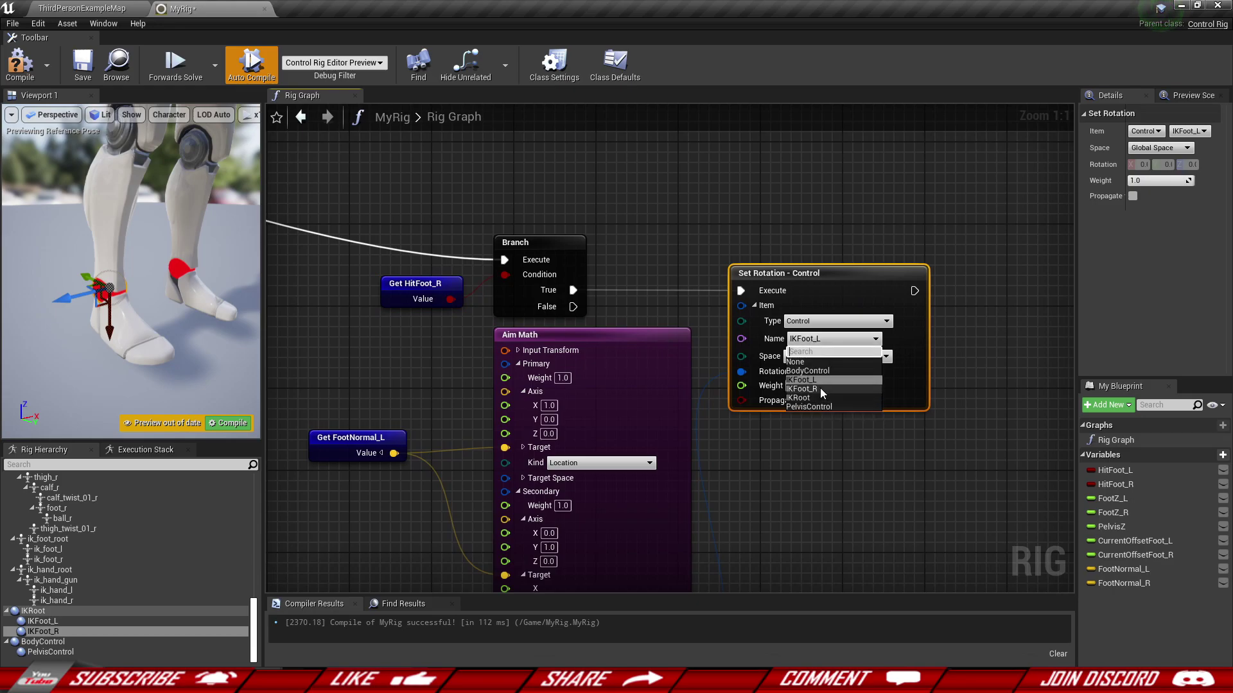
{"action": "left_click", "coordinate": [819, 388]}
Step: Add a FootNormal_R getter, transfer both Aim Math Target connections to it, and delete the copied FootNormal_L getter
{"action": "right_click_drag", "start_coordinate": [405, 483], "coordinate": [503, 356]}
{"action": "left_click", "coordinate": [488, 347]}
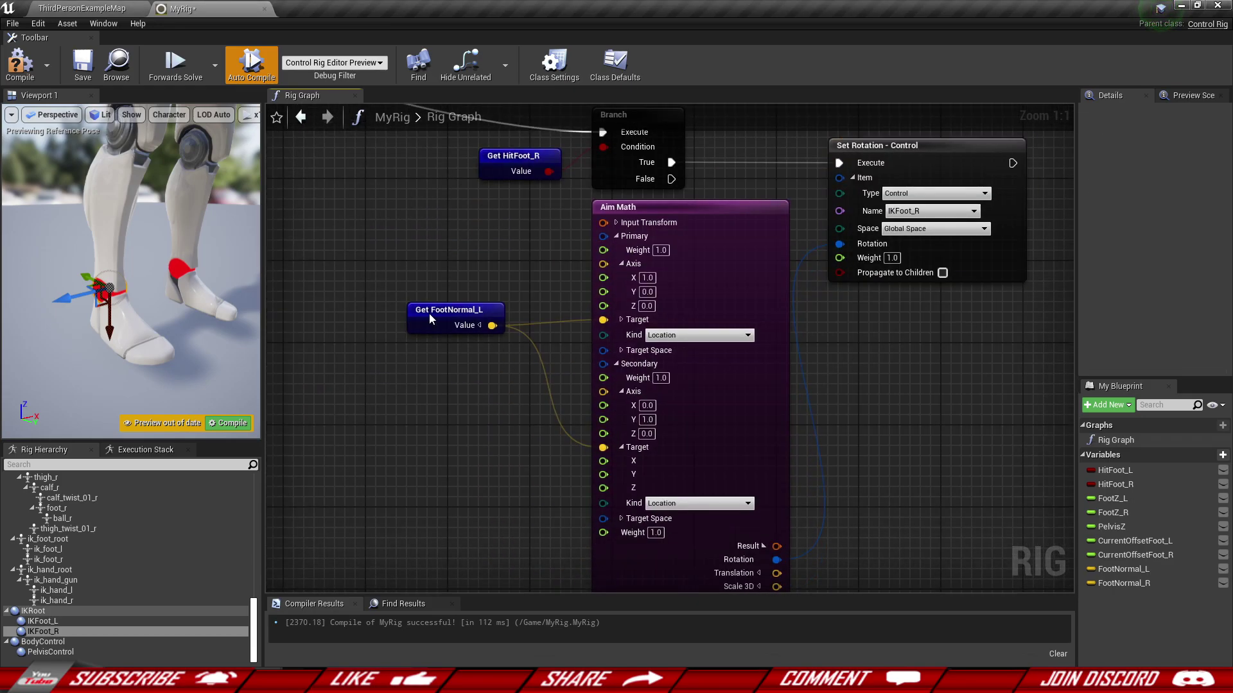
{"action": "right_click_drag", "start_coordinate": [429, 315], "coordinate": [483, 224]}
{"action": "left_click_drag", "start_coordinate": [1122, 583], "coordinate": [482, 259]}
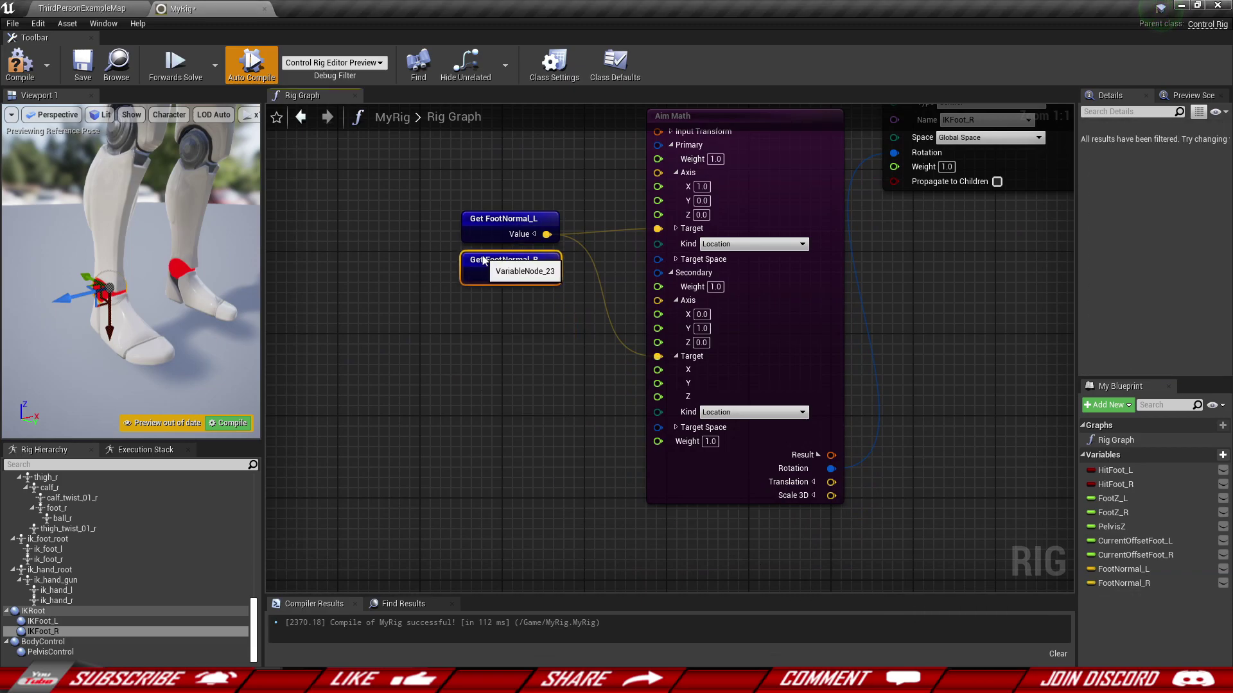
{"action": "left_click_drag", "start_coordinate": [546, 234], "coordinate": [487, 244], "text": "ctrl"}
{"action": "left_click", "coordinate": [518, 228]}
{"action": "key", "text": "Delete"}
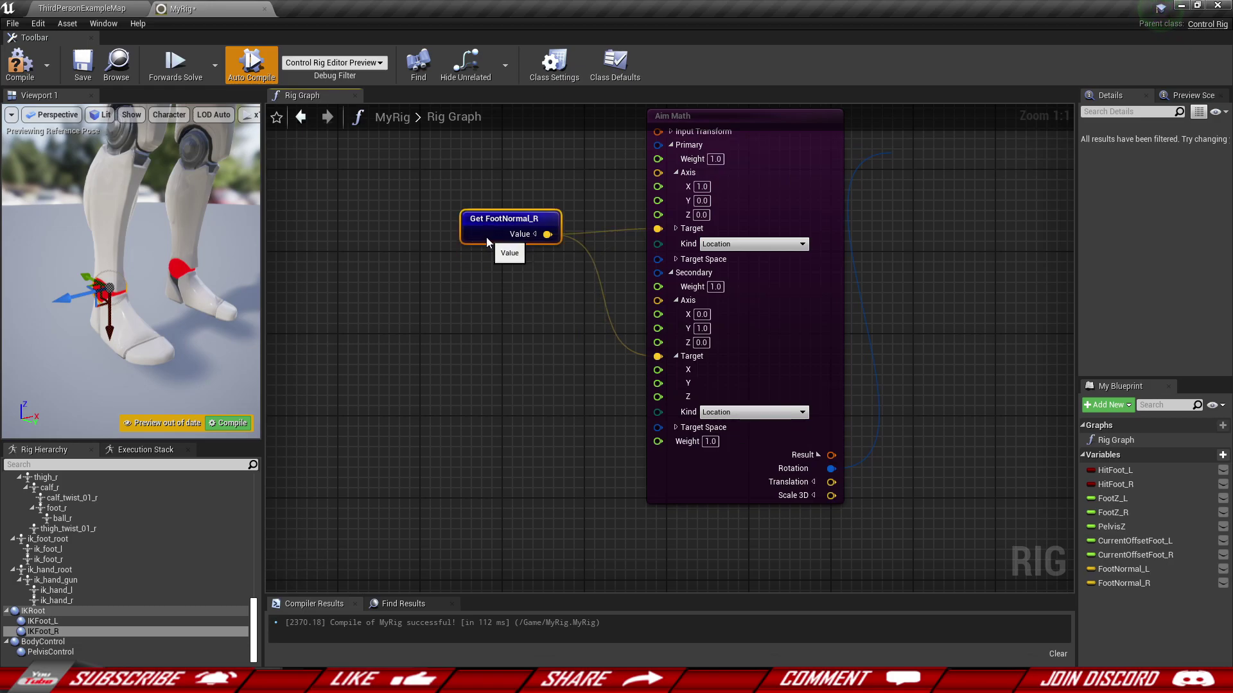
Step: Compare the axes of both foot controls, and set the right foot's Aim Math Primary Axis X and Secondary Axis Y to -1
{"action": "scroll", "coordinate": [530, 324], "scroll_direction": "down", "scroll_amount": 1}
{"action": "right_click_drag", "start_coordinate": [533, 341], "coordinate": [668, 409]}
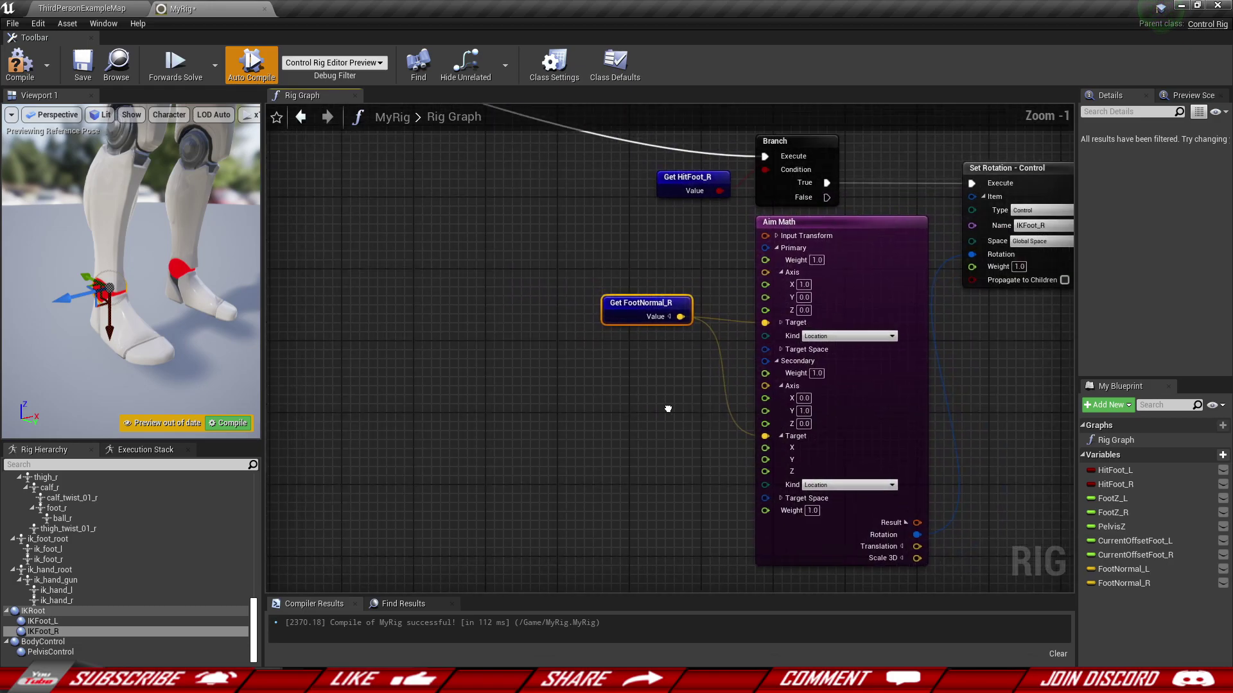
{"action": "left_click", "coordinate": [178, 265]}
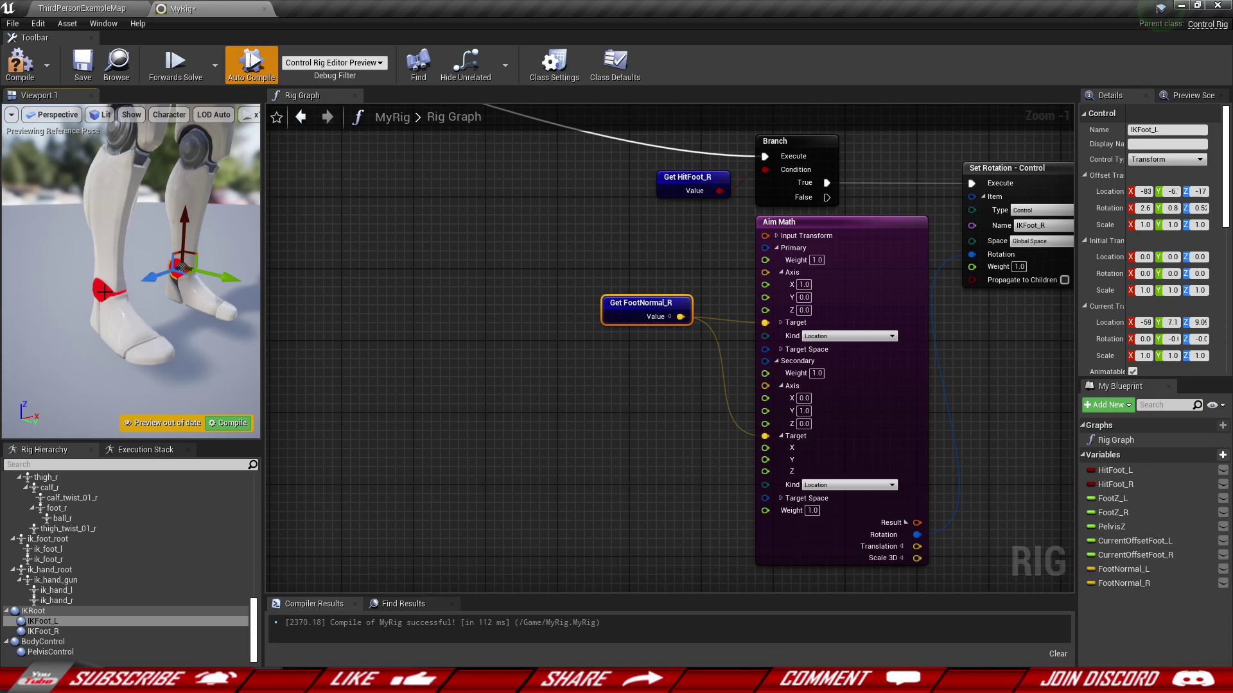
{"action": "left_click", "coordinate": [103, 292]}
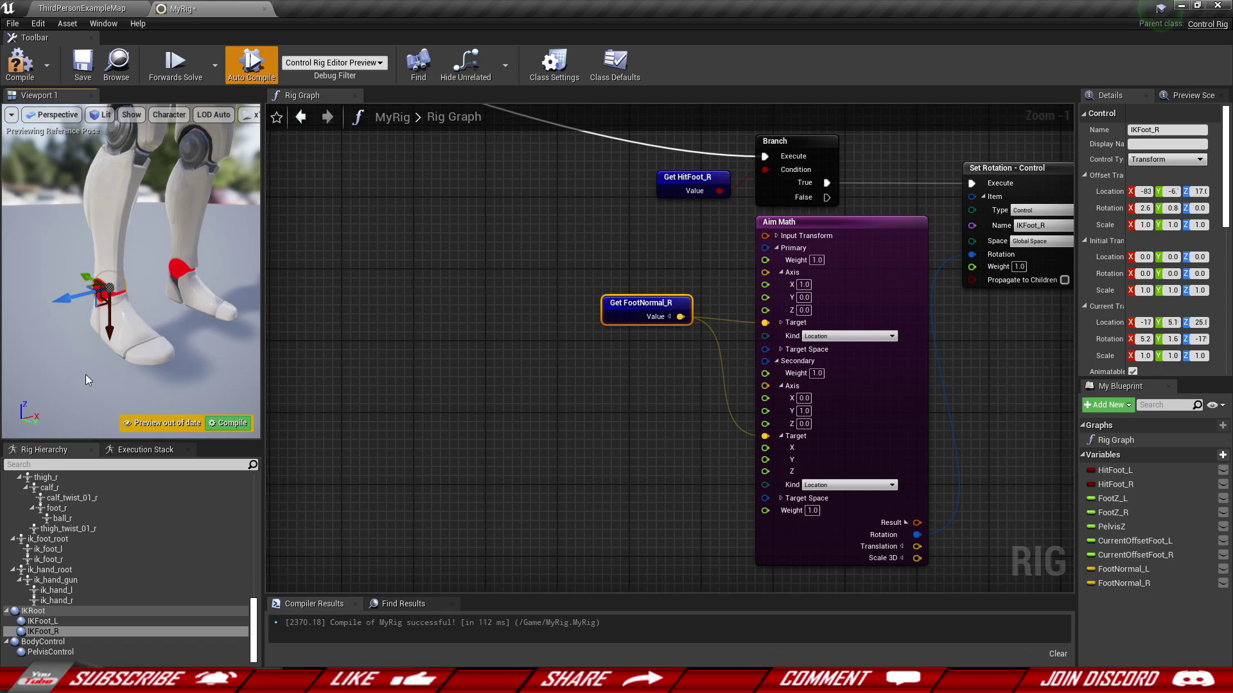
{"action": "left_click", "coordinate": [181, 268]}
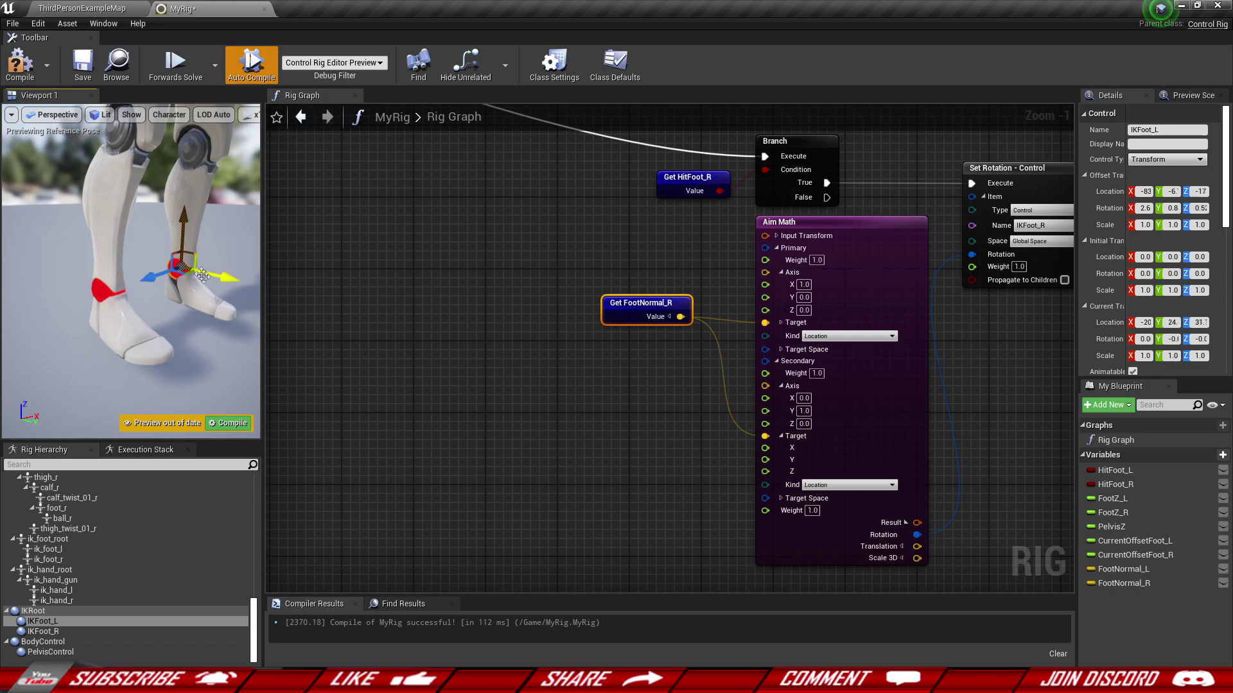
{"action": "left_click", "coordinate": [102, 290]}
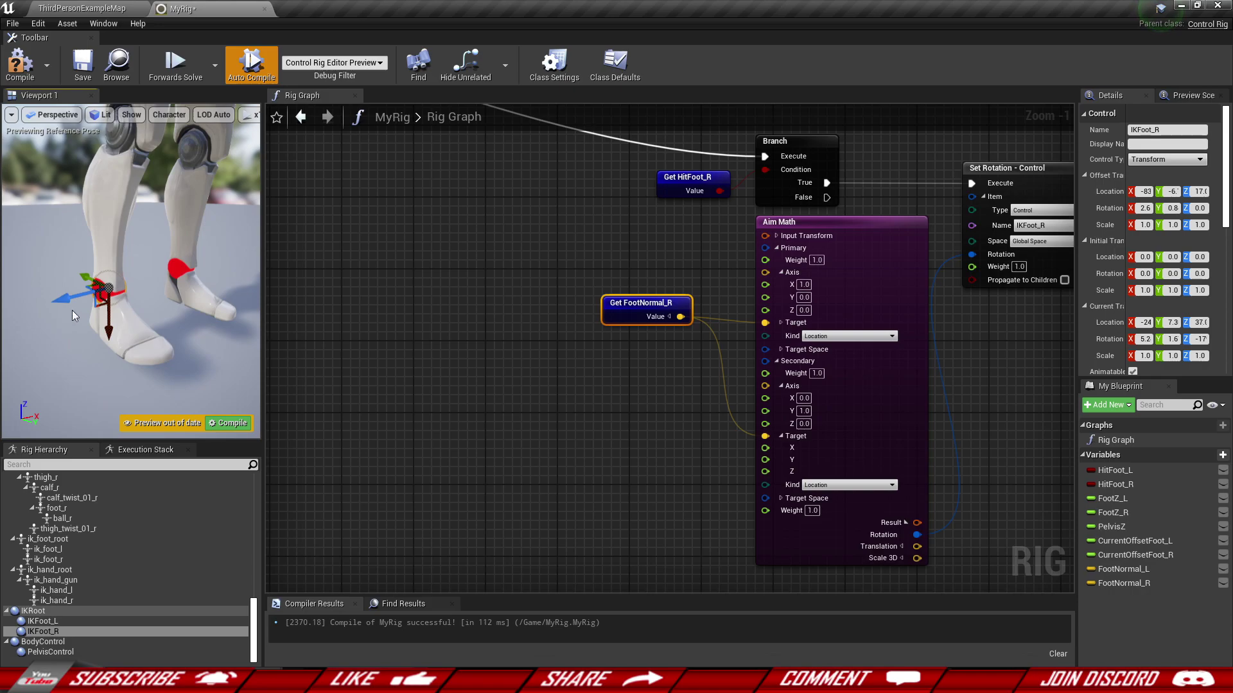
{"action": "left_click", "coordinate": [599, 443]}
{"action": "right_click_drag", "start_coordinate": [835, 296], "coordinate": [666, 275]}
{"action": "scroll", "coordinate": [666, 277], "scroll_direction": "up", "scroll_amount": 1}
{"action": "left_click", "coordinate": [632, 261]}
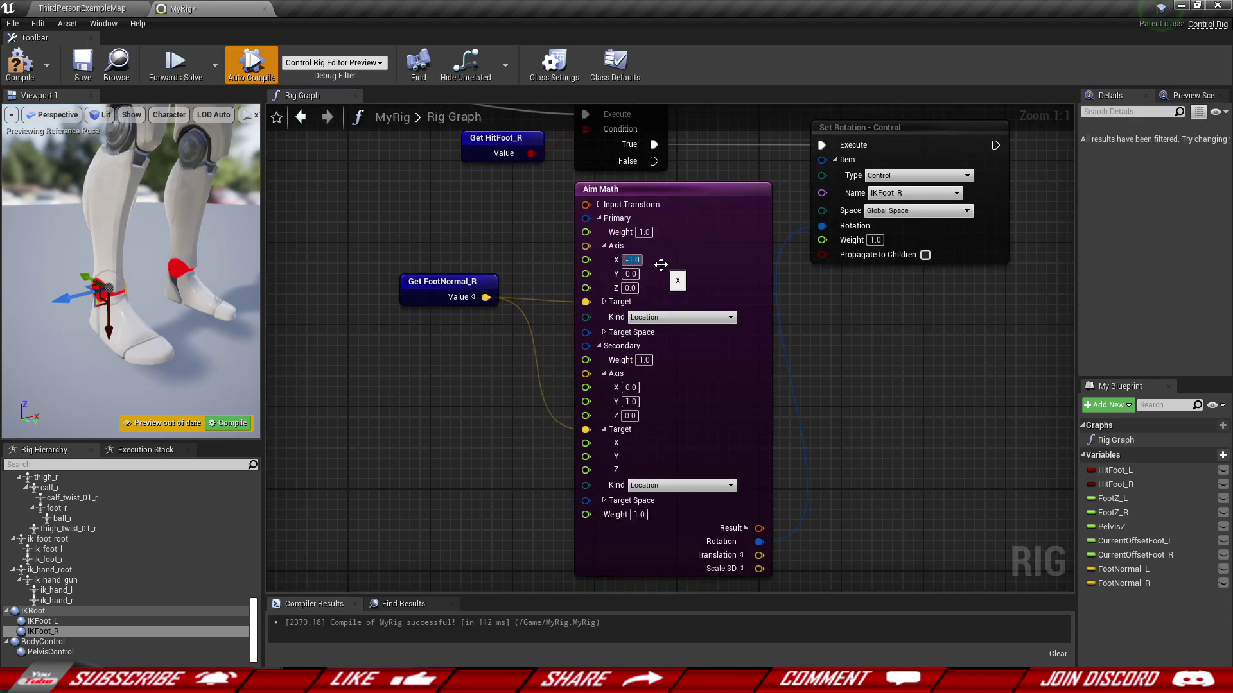
{"action": "left_click", "coordinate": [631, 401]}
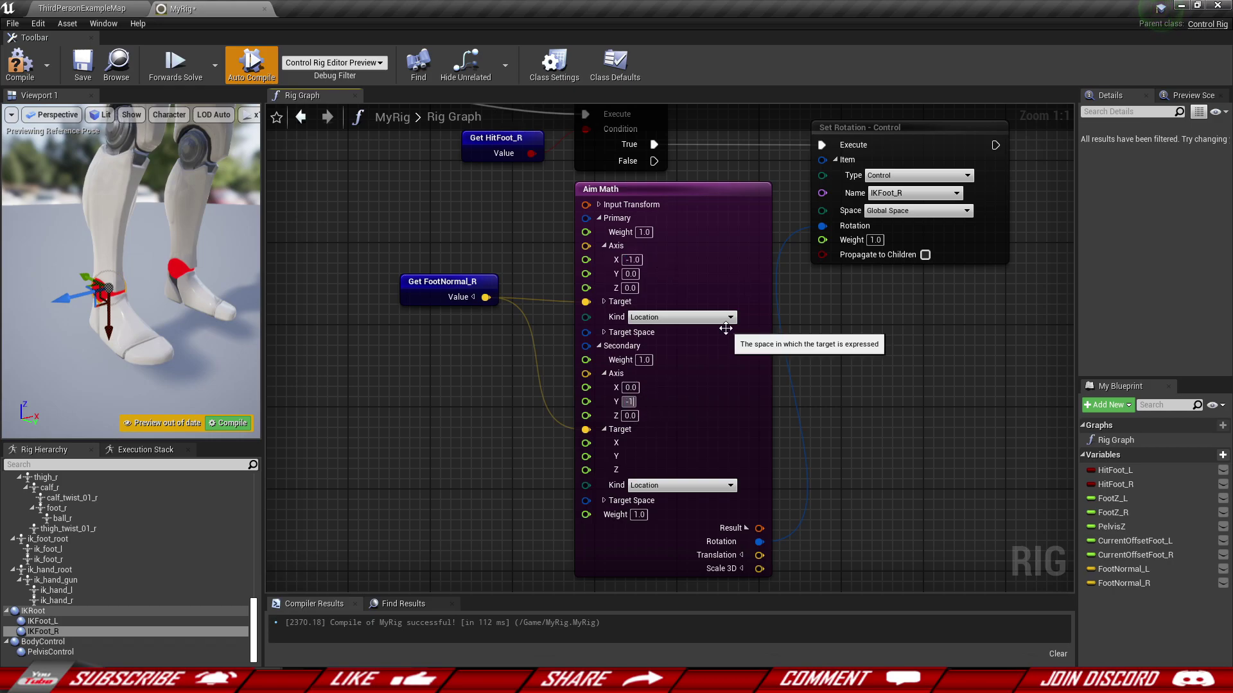
{"action": "left_click", "coordinate": [865, 459]}
Step: Compile and save the MyRig asset with both foot rotation branches in place
{"action": "scroll", "coordinate": [906, 367], "scroll_direction": "down", "scroll_amount": 3}
{"action": "right_click_drag", "start_coordinate": [907, 367], "coordinate": [696, 384]}
{"action": "left_click", "coordinate": [20, 65]}
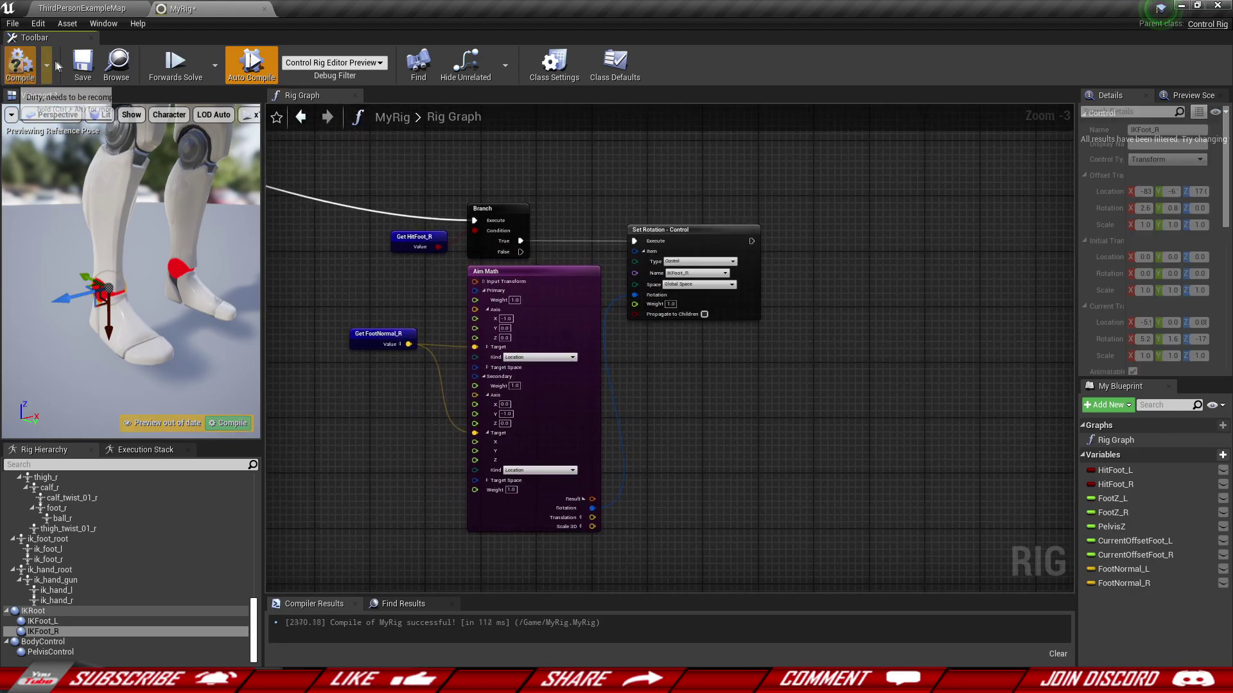
{"action": "left_click", "coordinate": [82, 65]}
{"action": "right_click_drag", "start_coordinate": [400, 424], "coordinate": [520, 461]}
{"action": "scroll", "coordinate": [520, 459], "scroll_direction": "down", "scroll_amount": 2}
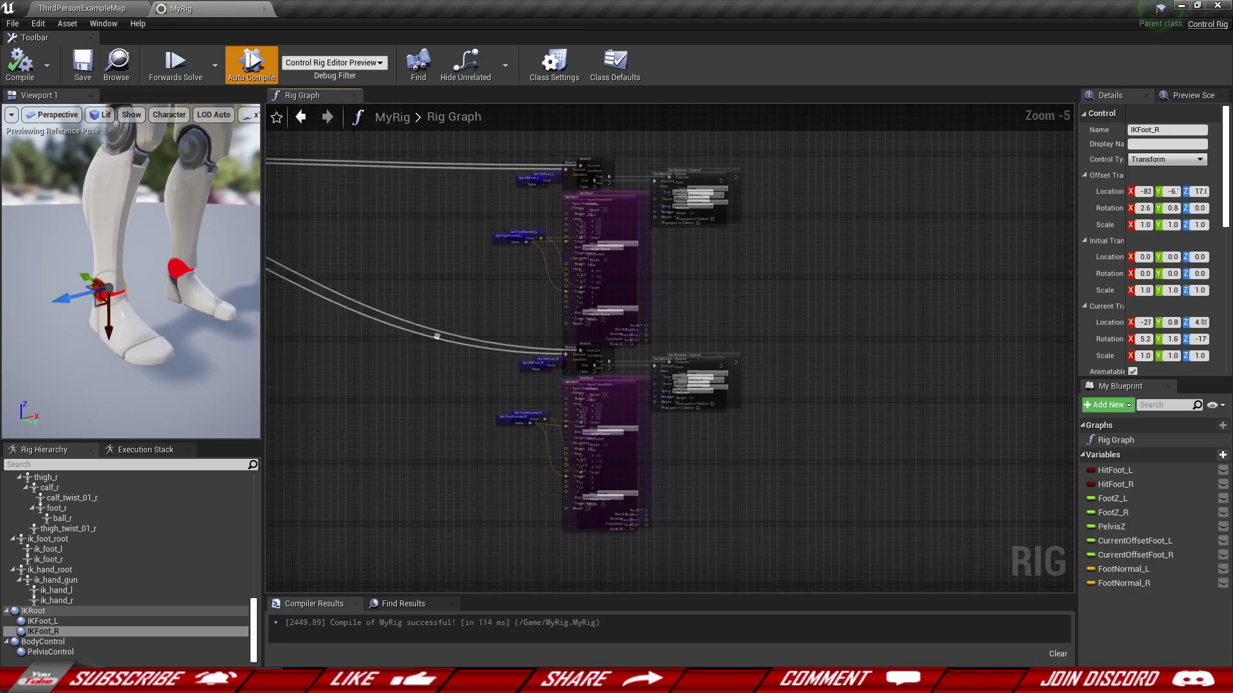
{"action": "right_click_drag", "start_coordinate": [435, 336], "coordinate": [484, 314]}
Step: Play ThirdPersonExampleMap and move the character around the flat floor to check how the feet are rotated
{"action": "left_click", "coordinate": [119, 8]}
{"action": "left_click", "coordinate": [792, 48]}
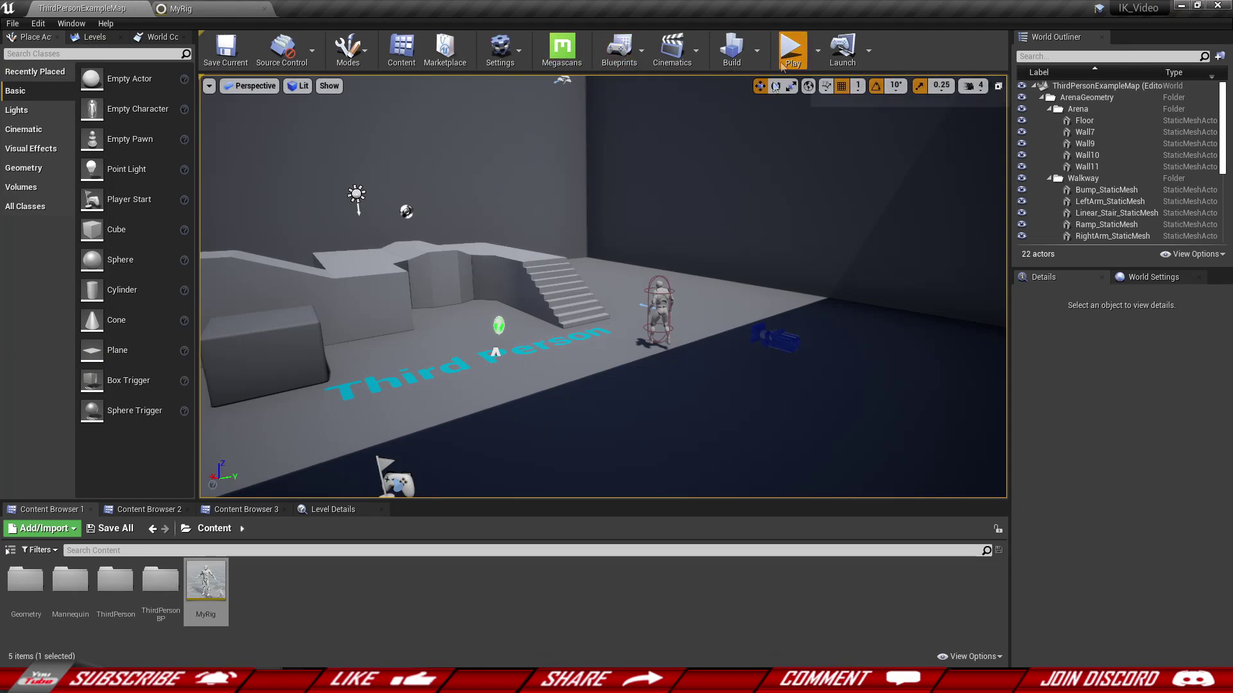
{"action": "key", "text": "d"}
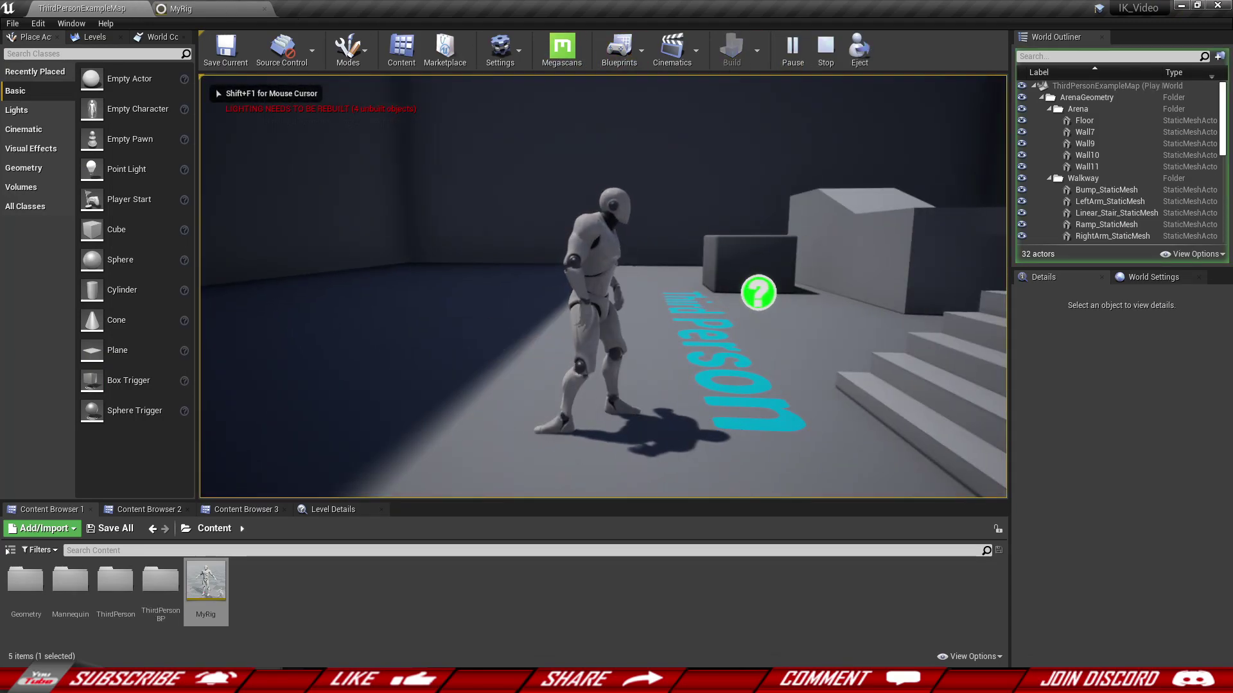
{"action": "key", "text": "s"}
{"action": "key", "text": "d"}
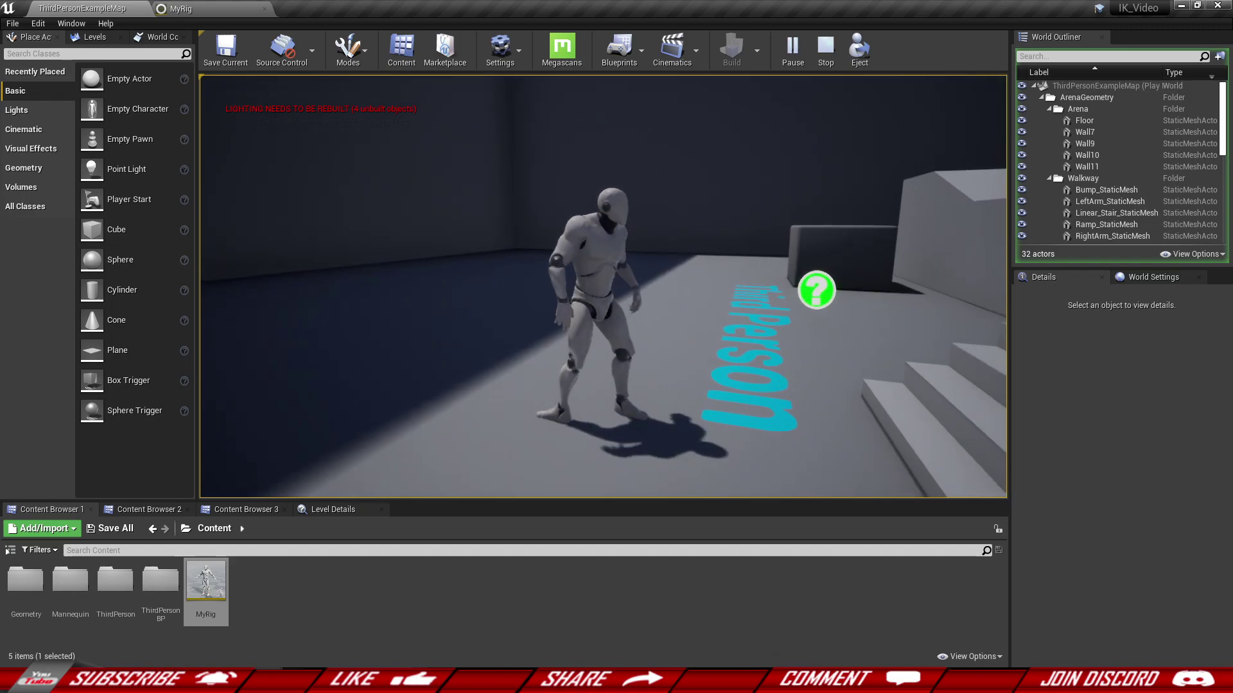
{"action": "key", "text": "s"}
{"action": "key", "text": "a"}
{"action": "key", "text": "w"}
{"action": "key", "text": "d"}
{"action": "key", "text": "d"}
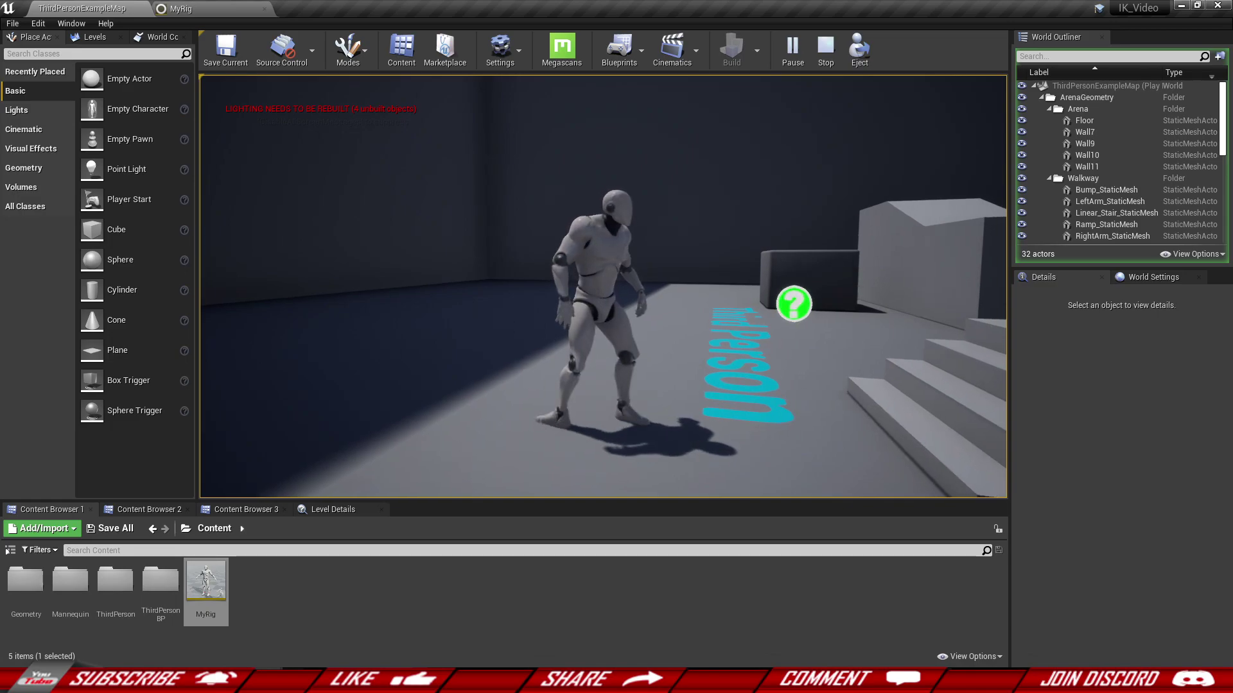
{"action": "key", "text": "d"}
{"action": "key", "text": "d"}
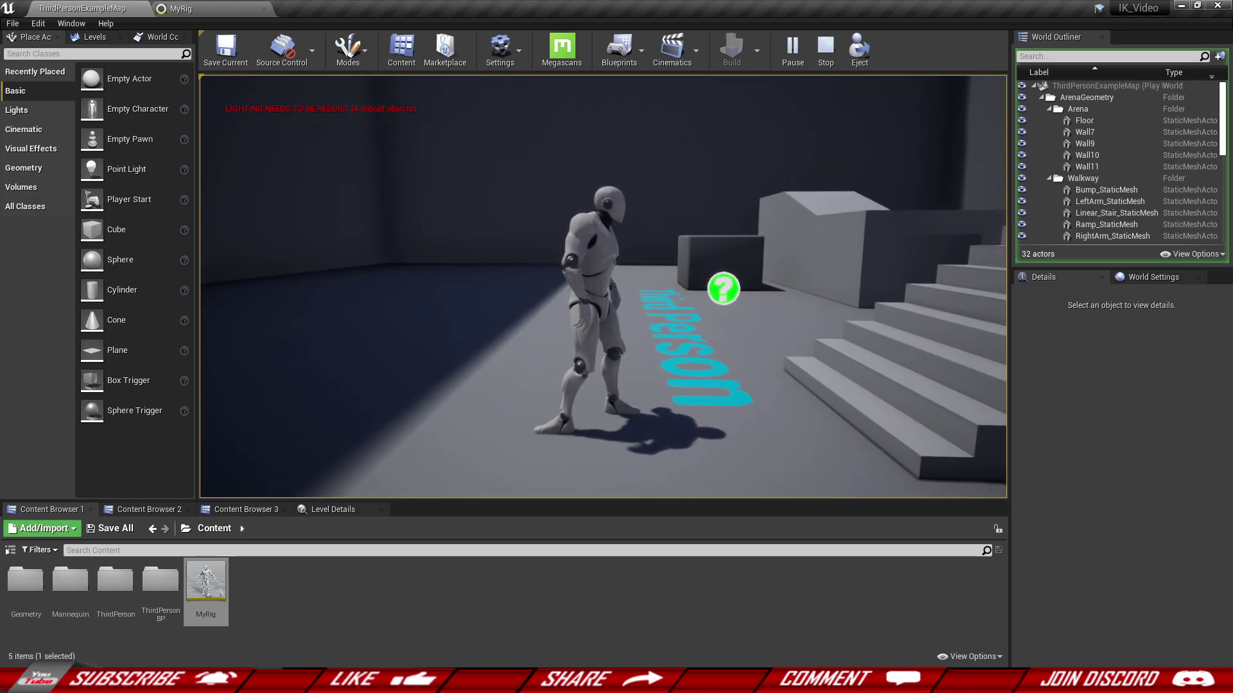
Step: Run the character up the stairs and across the sloped walkway surfaces to check foot rotation, and stop playing
{"action": "key", "text": "d"}
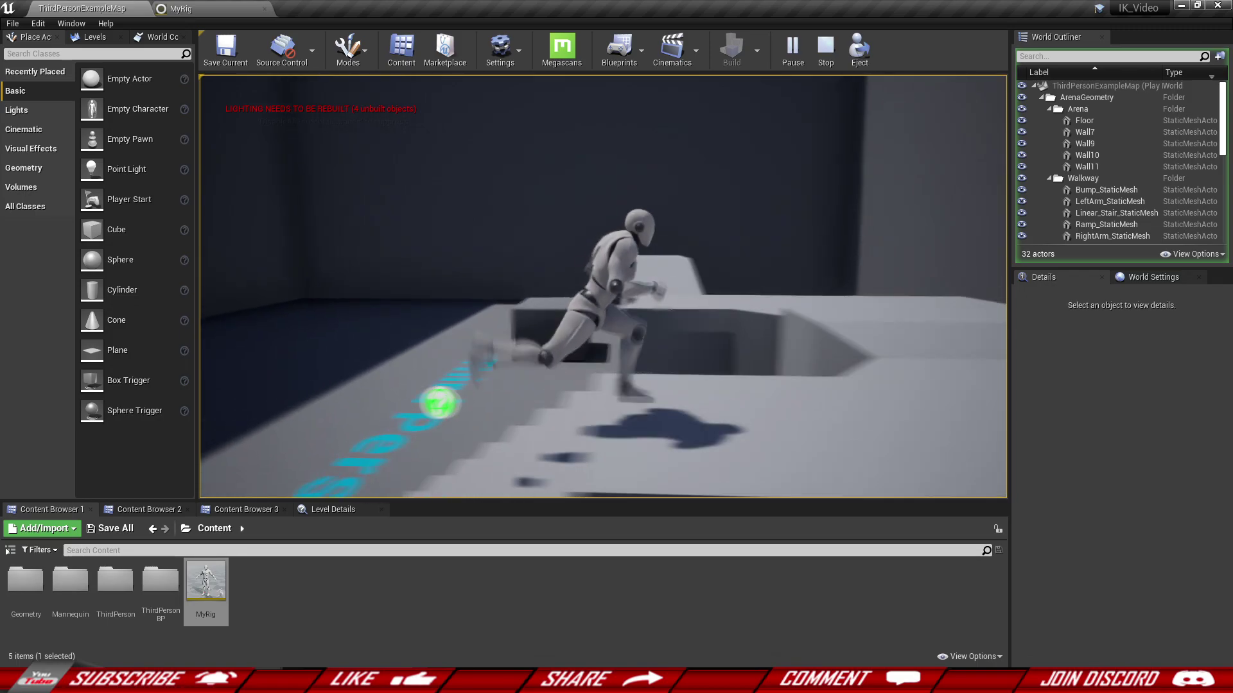
{"action": "key", "text": "space"}
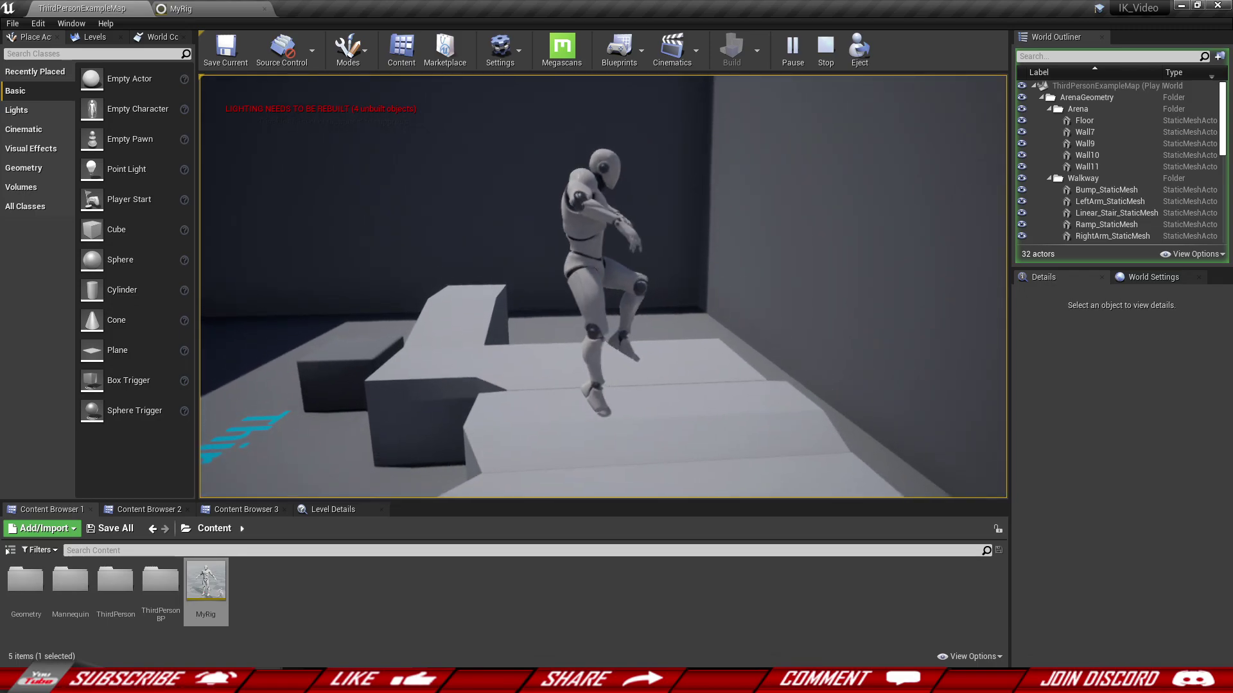
{"action": "key", "text": "w"}
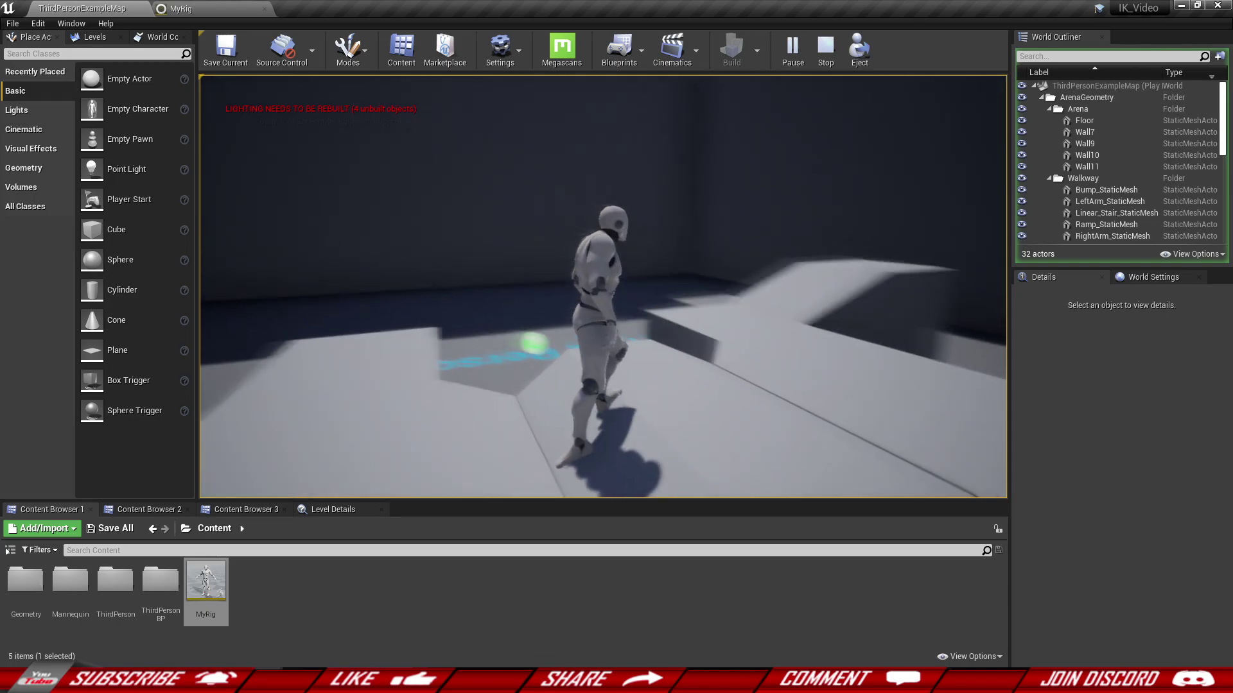
{"action": "key", "text": "d"}
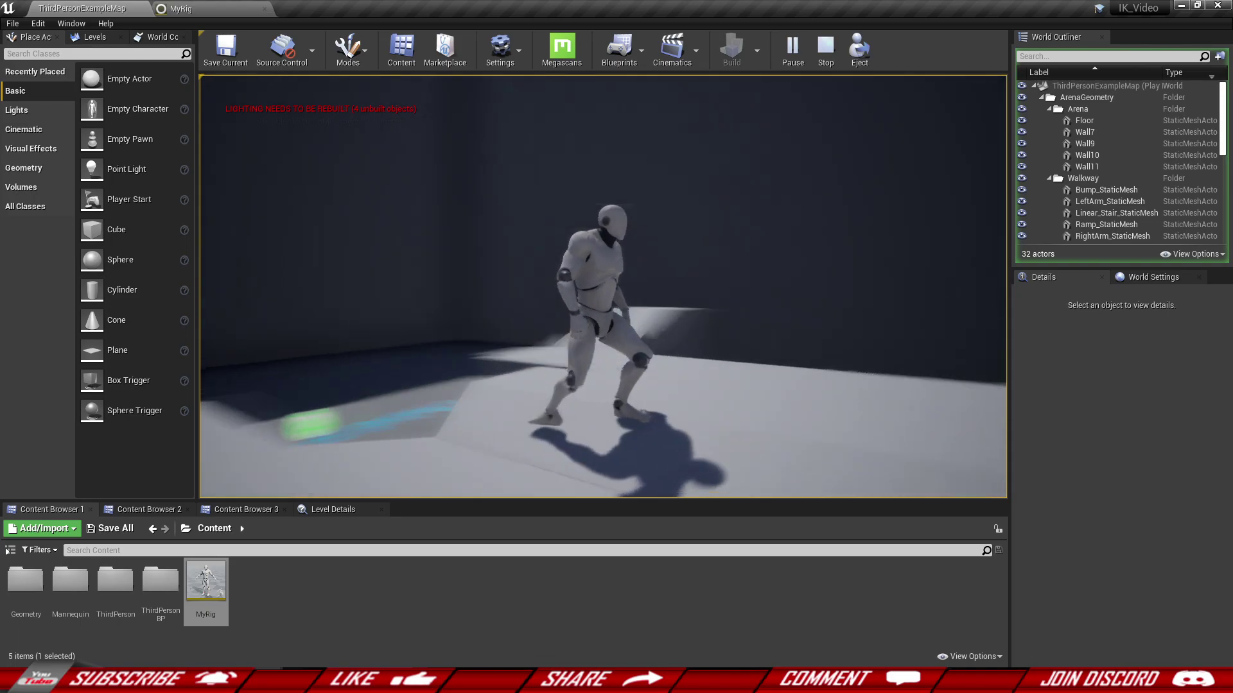
{"action": "key", "text": "a"}
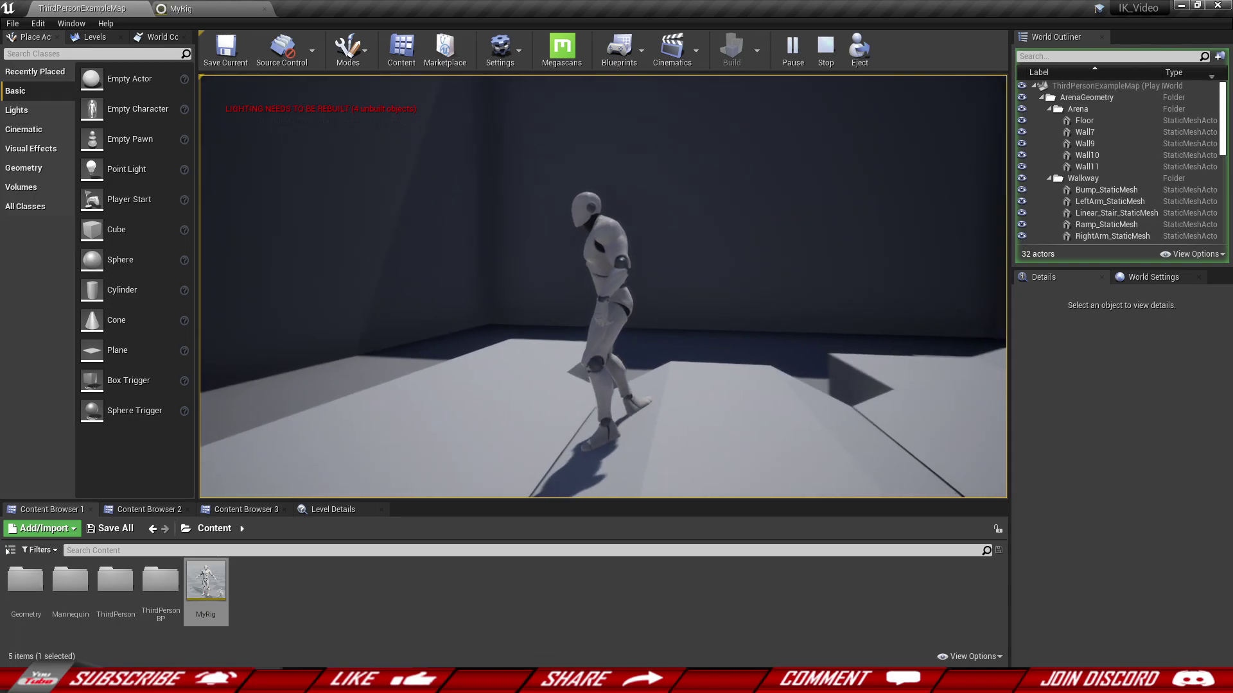
{"action": "key", "text": "w"}
{"action": "key", "text": "d"}
{"action": "key", "text": "d"}
{"action": "key", "text": "shift+F1"}
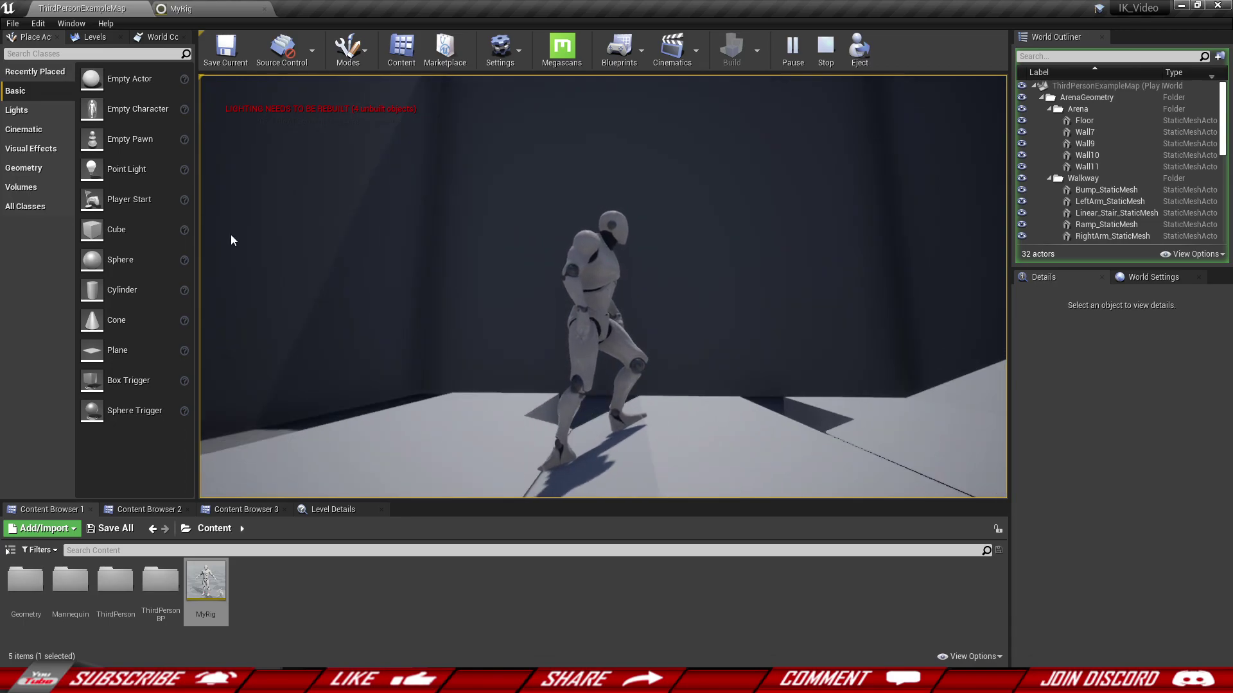
{"action": "key", "text": "Escape"}
Step: In MyRig, disconnect FootNormal_R from the right foot's Aim Math Secondary Target and set that target to X 0, Y 1, Z 0
{"action": "left_click", "coordinate": [226, 7]}
{"action": "scroll", "coordinate": [621, 392], "scroll_direction": "up", "scroll_amount": 6}
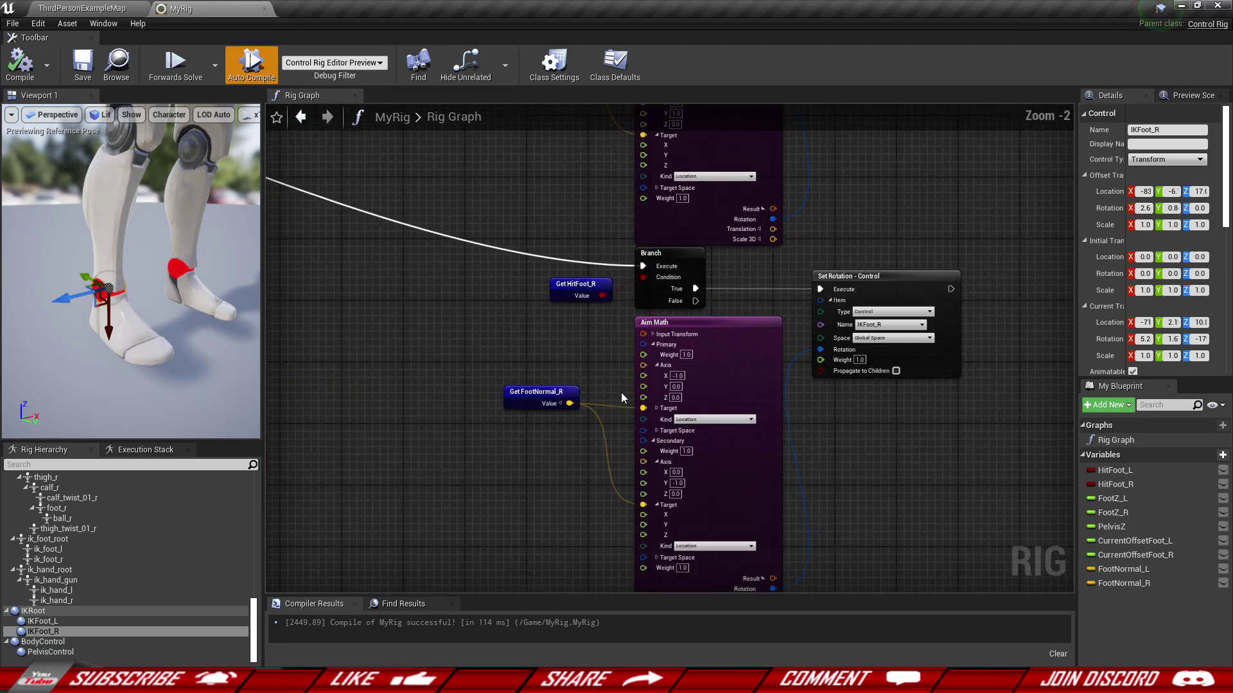
{"action": "left_click", "coordinate": [653, 401], "text": "alt"}
{"action": "left_click_drag", "start_coordinate": [510, 267], "coordinate": [539, 278]}
{"action": "right_click_drag", "start_coordinate": [701, 413], "coordinate": [681, 378]}
{"action": "left_click", "coordinate": [654, 393]}
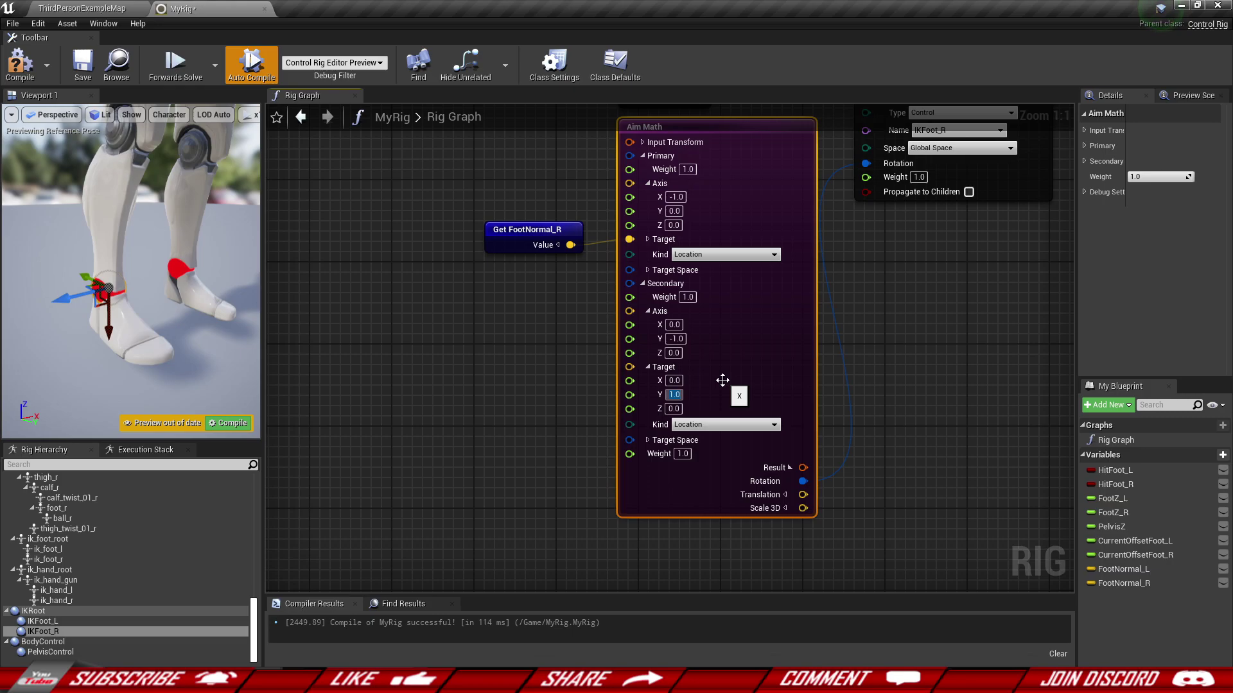
Step: Disconnect FootNormal_L from the left foot's Aim Math Secondary Target and set that target to X 0, Y 1, Z 0
{"action": "left_click", "coordinate": [671, 395]}
{"action": "scroll", "coordinate": [768, 375], "scroll_direction": "down", "scroll_amount": 2}
{"action": "right_click_drag", "start_coordinate": [550, 364], "coordinate": [591, 592]}
{"action": "scroll", "coordinate": [518, 449], "scroll_direction": "down", "scroll_amount": 1}
{"action": "scroll", "coordinate": [727, 330], "scroll_direction": "up", "scroll_amount": 3}
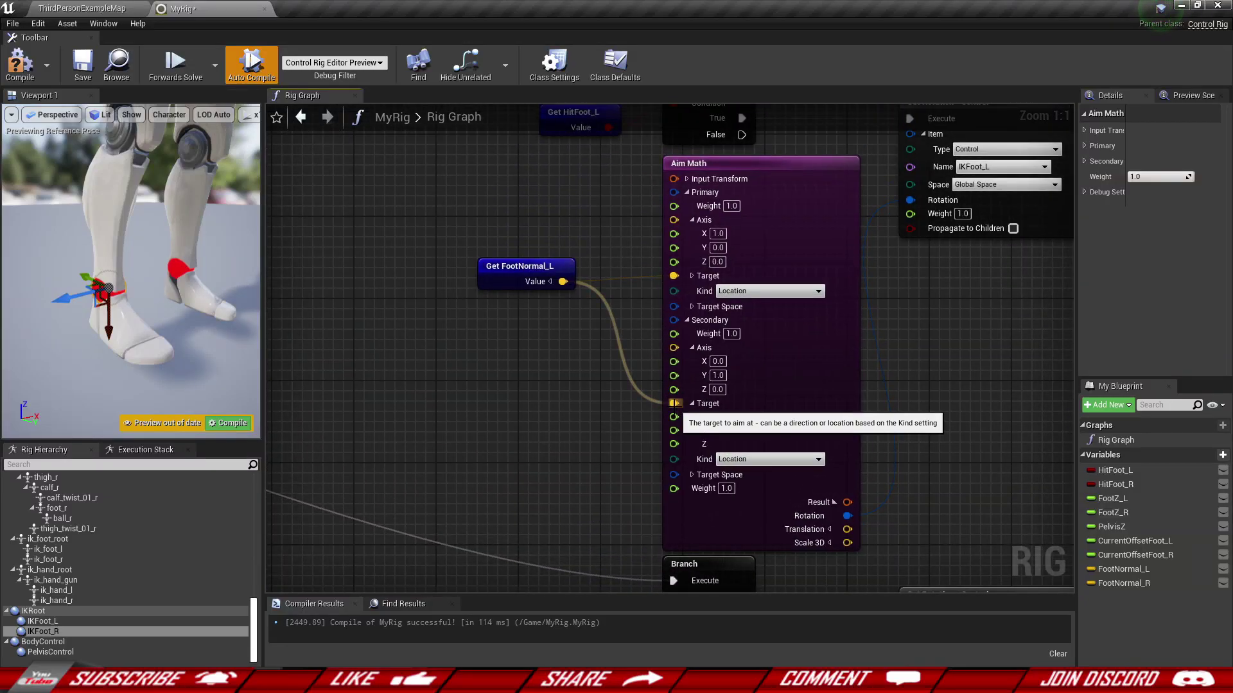
{"action": "left_click", "coordinate": [674, 403], "text": "alt"}
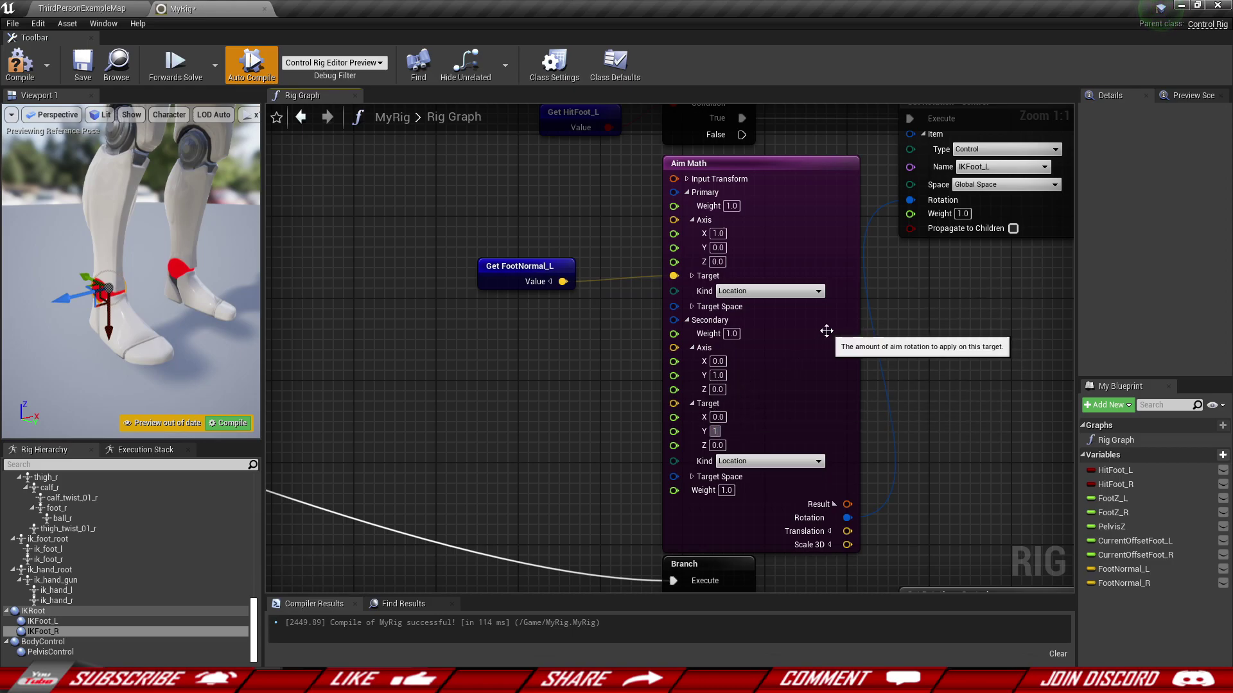
{"action": "scroll", "coordinate": [793, 330], "scroll_direction": "down", "scroll_amount": 5}
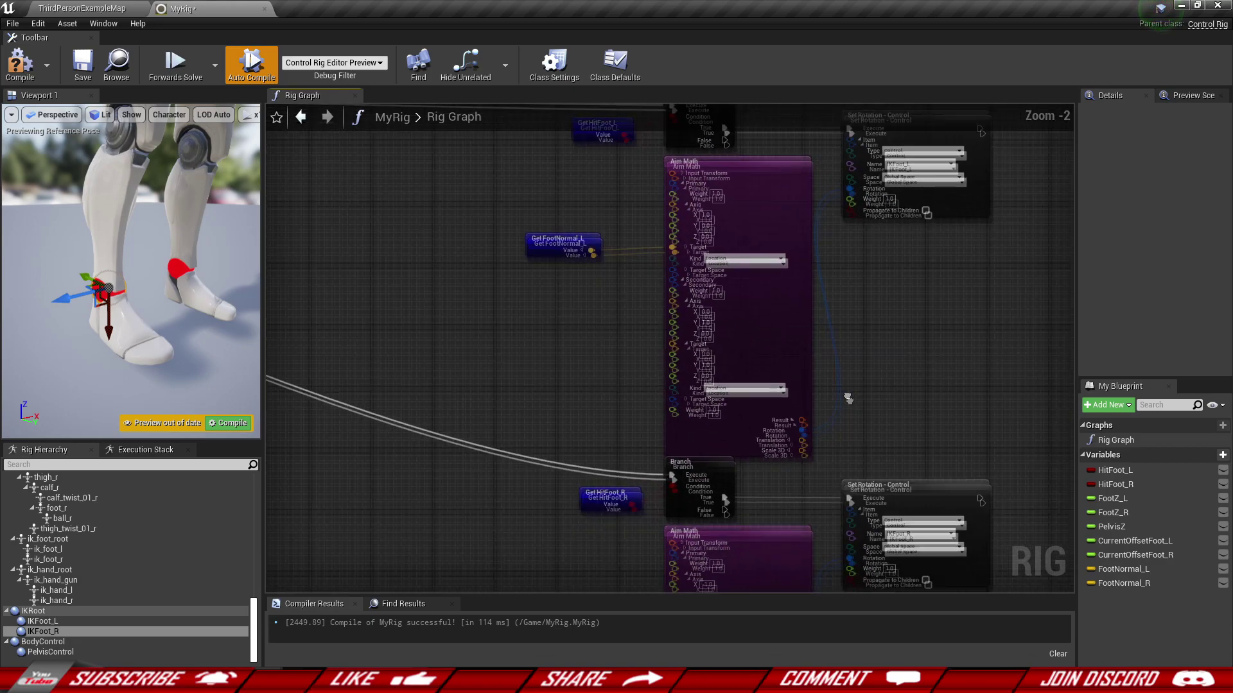
Step: Compile and save MyRig with the corrected Secondary Targets on both Aim Math nodes
{"action": "scroll", "coordinate": [794, 330], "scroll_direction": "down", "scroll_amount": 1}
{"action": "left_click", "coordinate": [9, 71]}
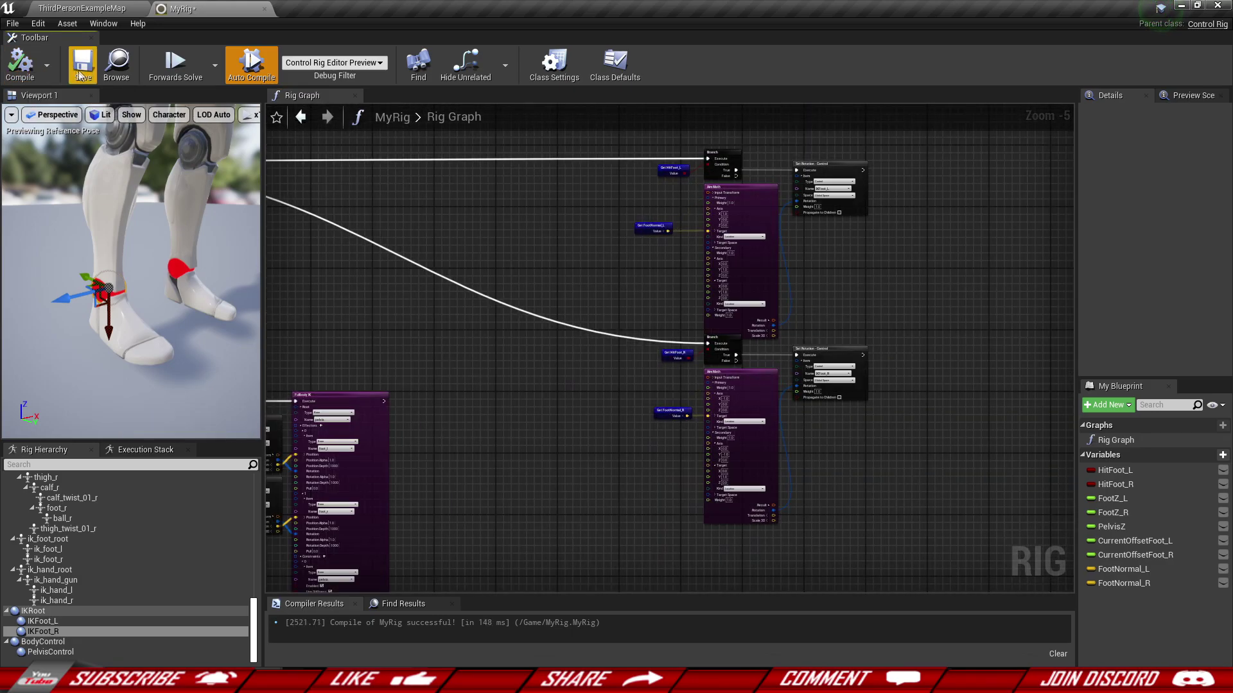
{"action": "right_click_drag", "start_coordinate": [627, 266], "coordinate": [567, 295]}
Step: Play ThirdPersonExampleMap, run the character onto the sloped walkway and turn it around to check how the feet rotate
{"action": "left_click", "coordinate": [75, 8]}
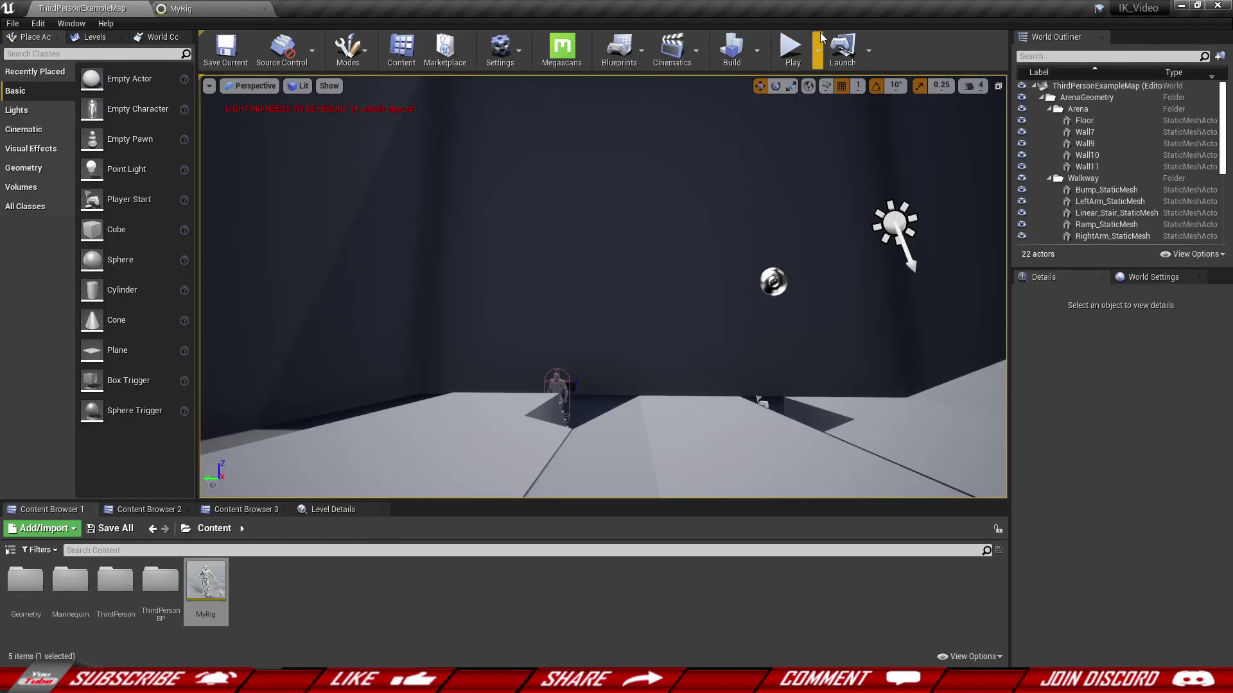
{"action": "left_click", "coordinate": [791, 49]}
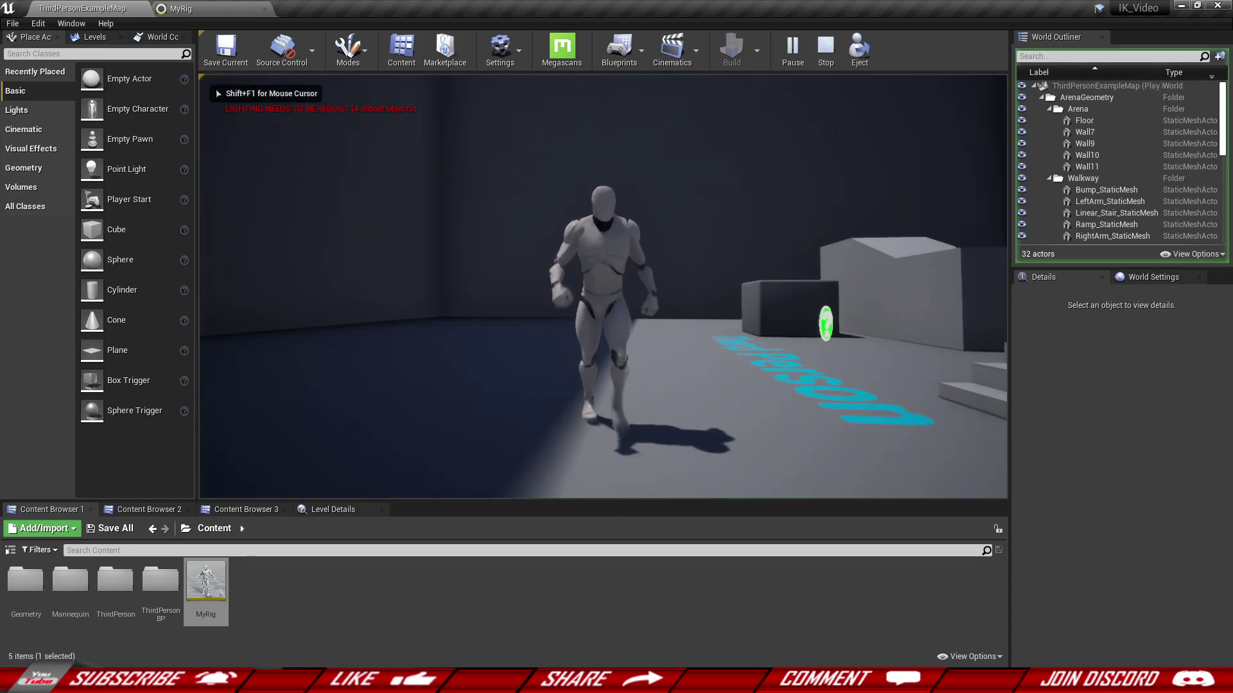
{"action": "key", "text": "w"}
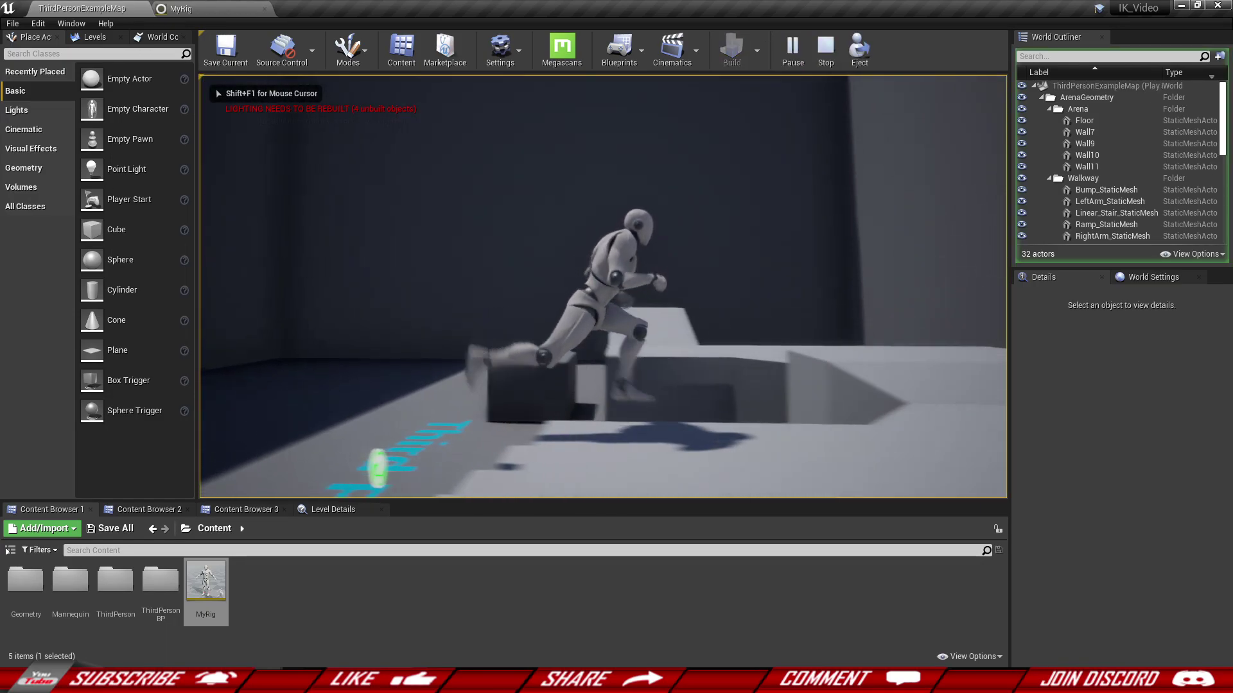
{"action": "key", "text": "d"}
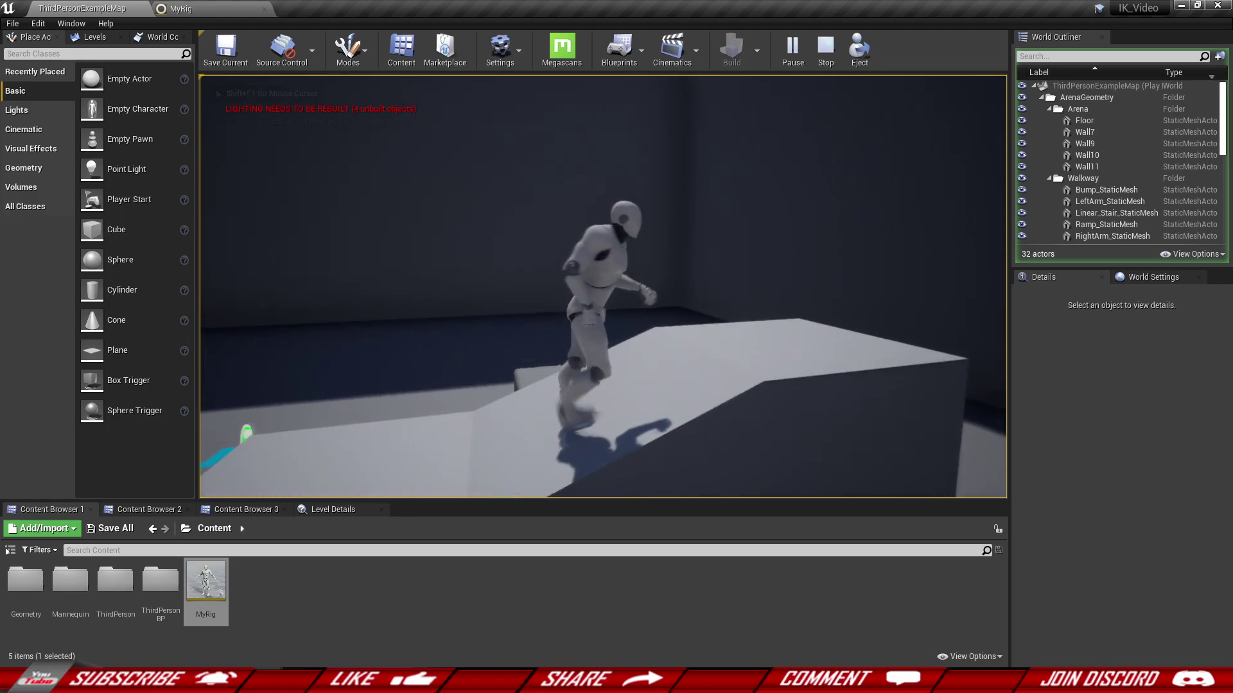
{"action": "key", "text": "w"}
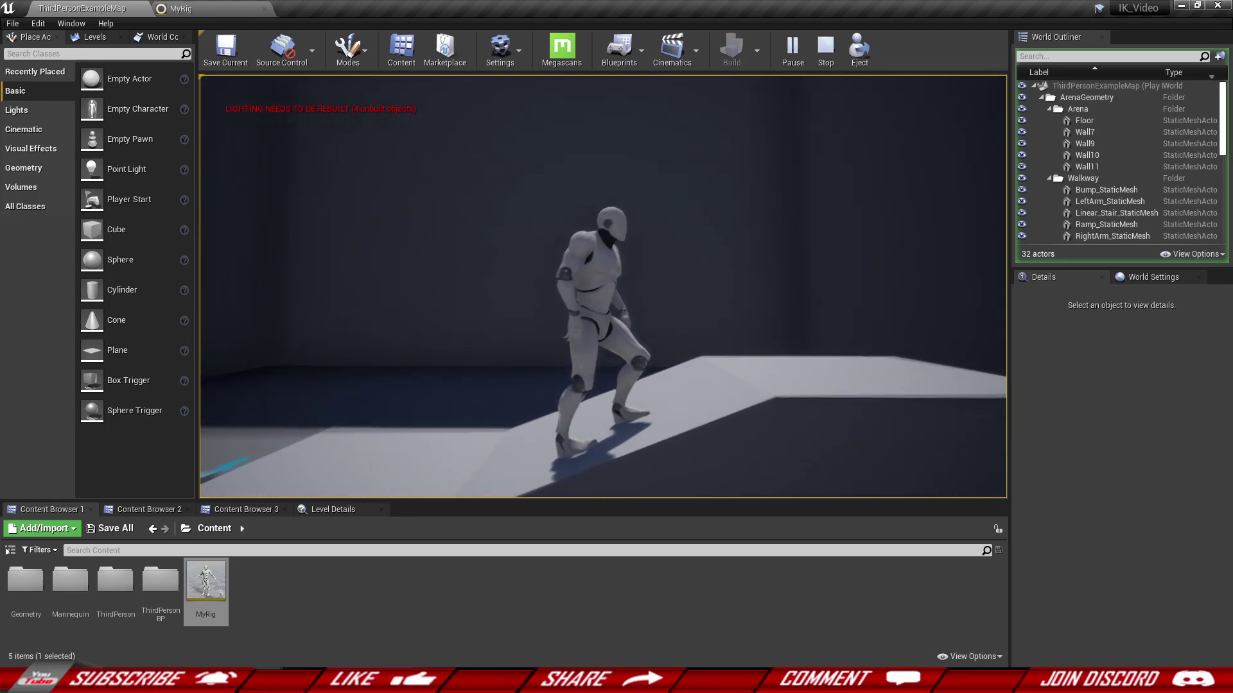
{"action": "key", "text": "s"}
{"action": "key", "text": "d"}
{"action": "key", "text": "s"}
{"action": "key", "text": "a"}
{"action": "key", "text": "d"}
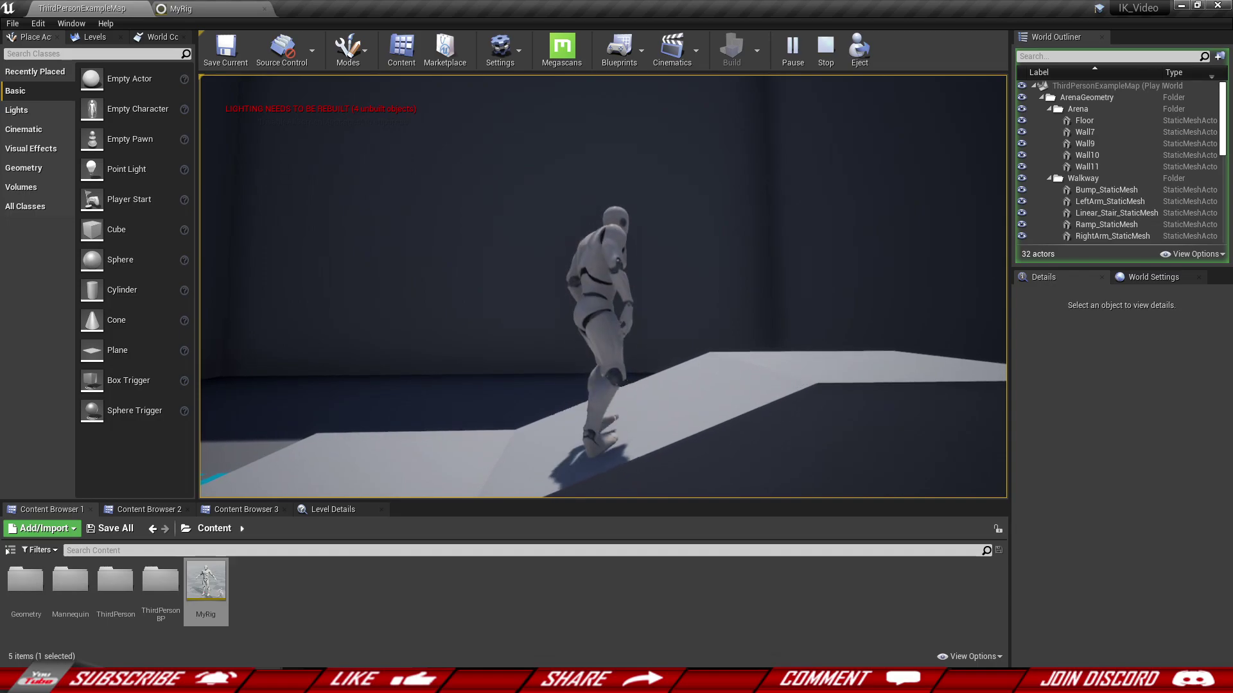
Step: Turn the character to face different directions on the slope and examine how each foot aligns with the surface
{"action": "key", "text": "w"}
{"action": "key", "text": "a"}
{"action": "key", "text": "w"}
{"action": "key", "text": "d"}
{"action": "key", "text": "w"}
{"action": "key", "text": "a"}
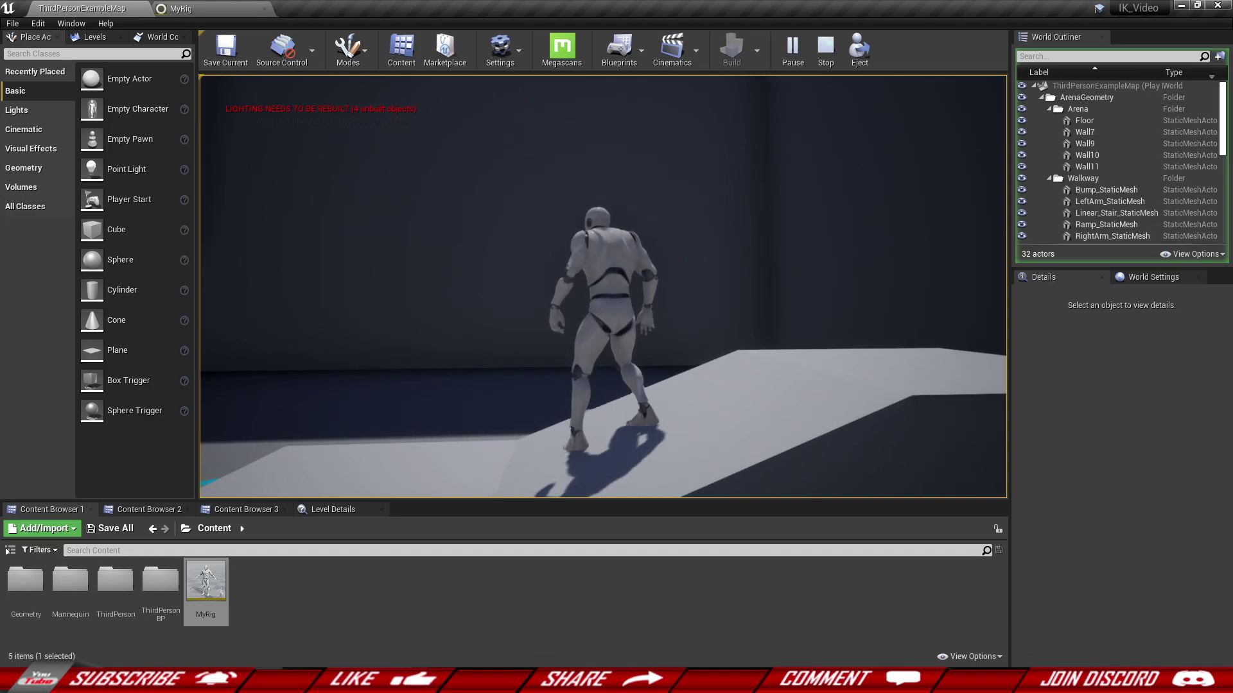
{"action": "key", "text": "s"}
{"action": "key", "text": "d"}
{"action": "key", "text": "w"}
{"action": "key", "text": "a"}
{"action": "key", "text": "d"}
{"action": "key", "text": "d"}
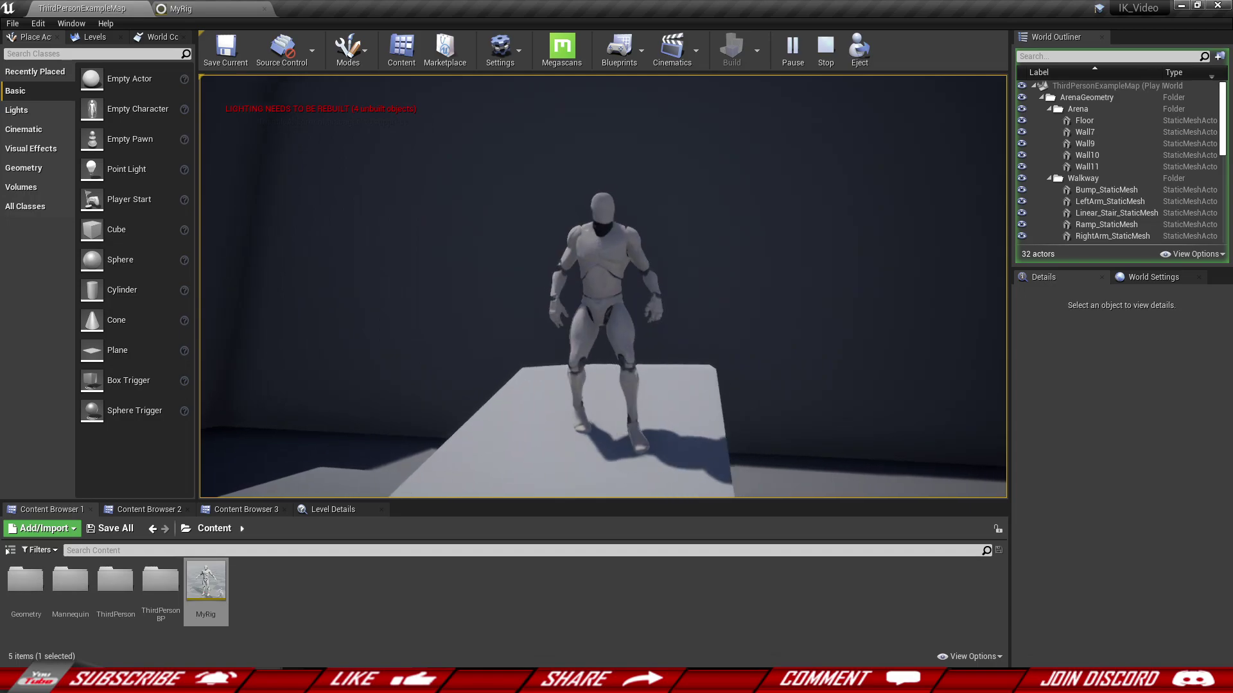
{"action": "key", "text": "w"}
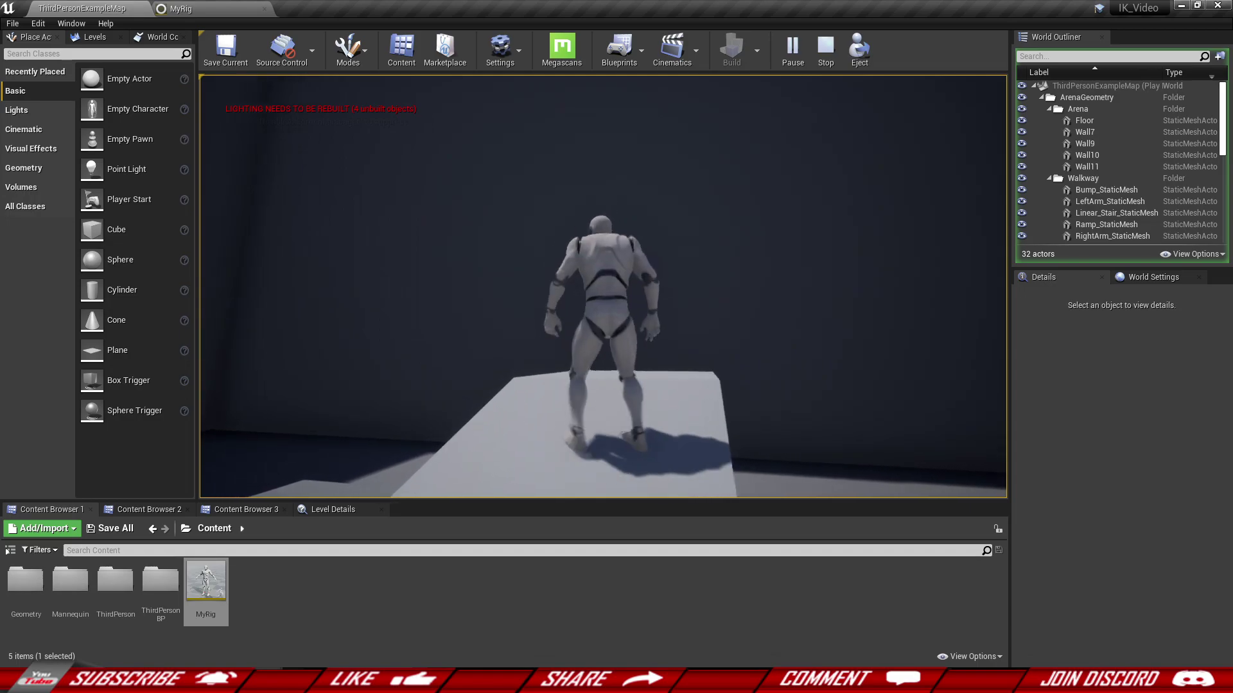
{"action": "key", "text": "s"}
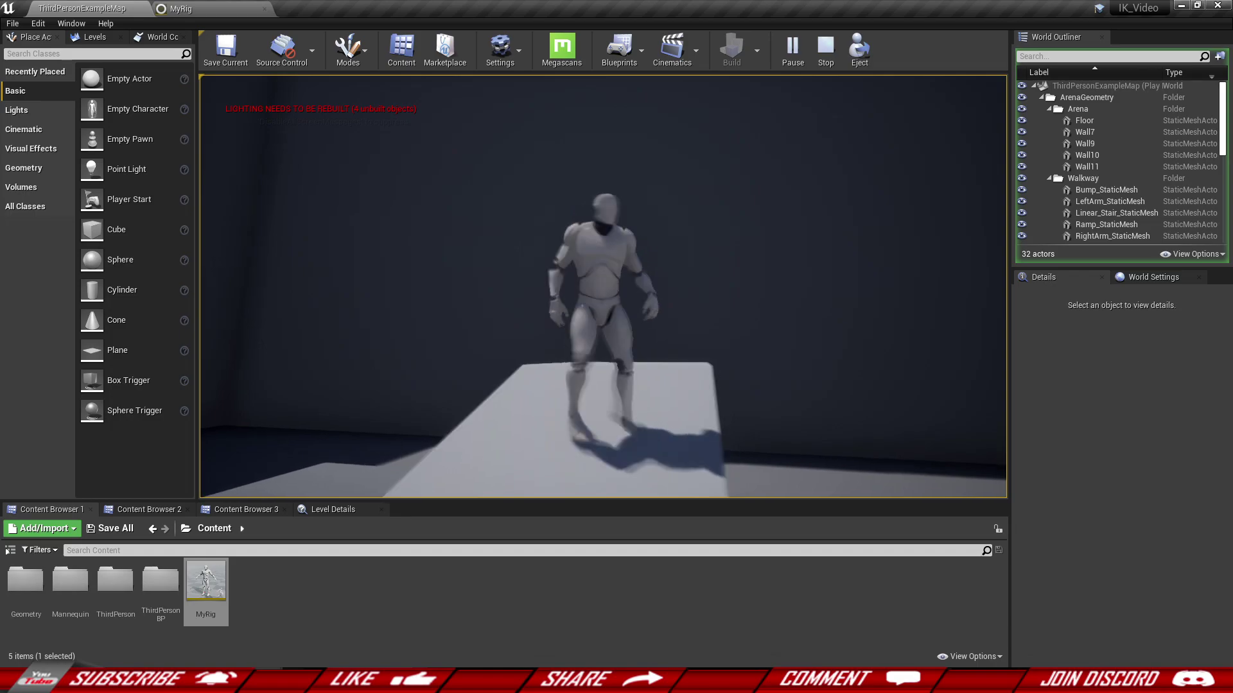
{"action": "key", "text": "d"}
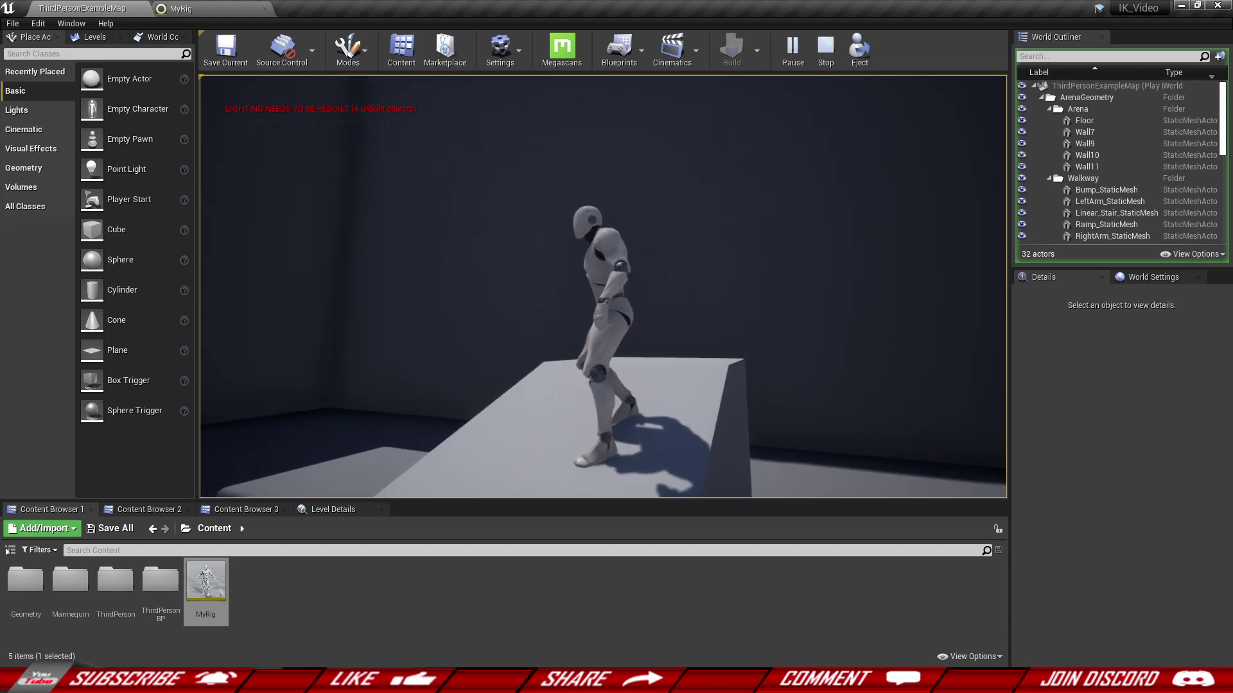
{"action": "key", "text": "s"}
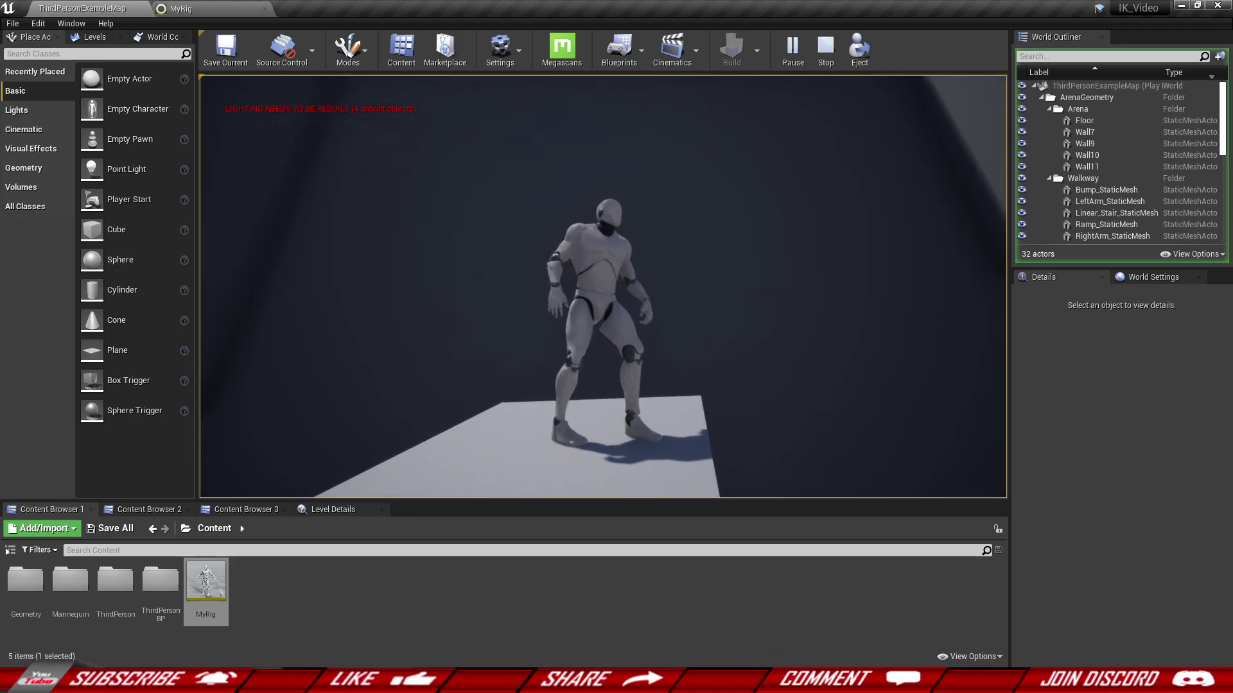
Step: Run the character off the slope and back and forth across the flat floor to check the feet in motion, and stop playing
{"action": "key", "text": "w"}
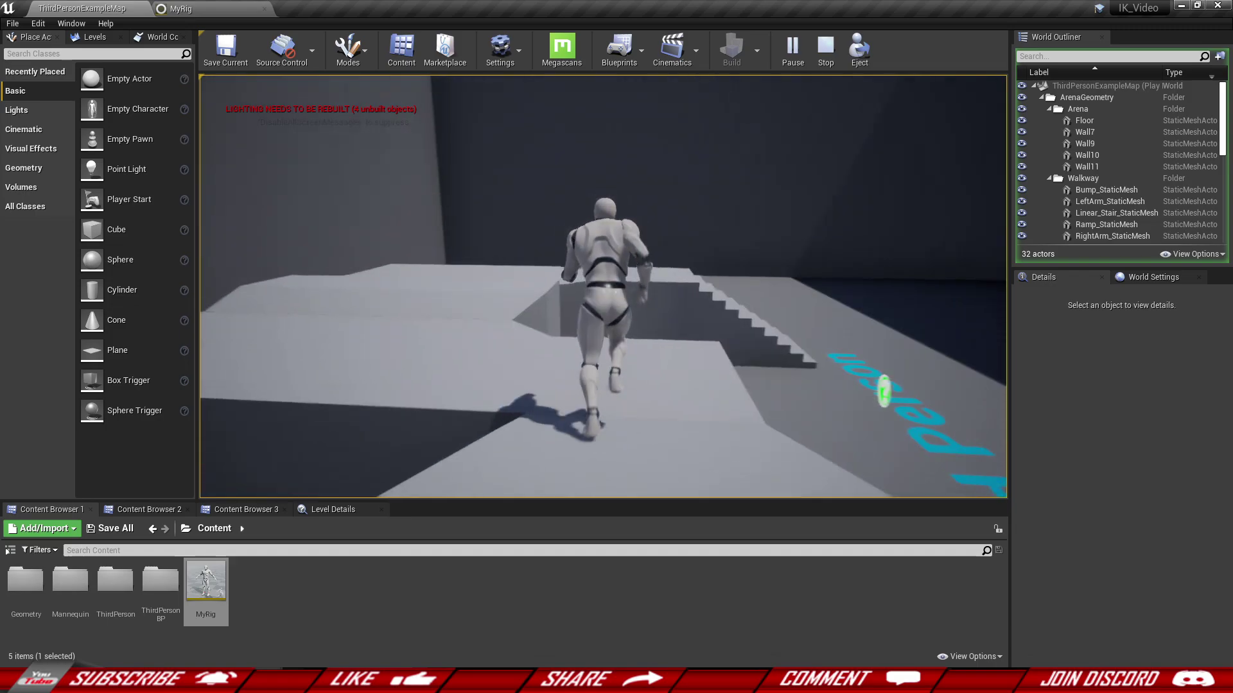
{"action": "key", "text": "a"}
{"action": "key", "text": "d"}
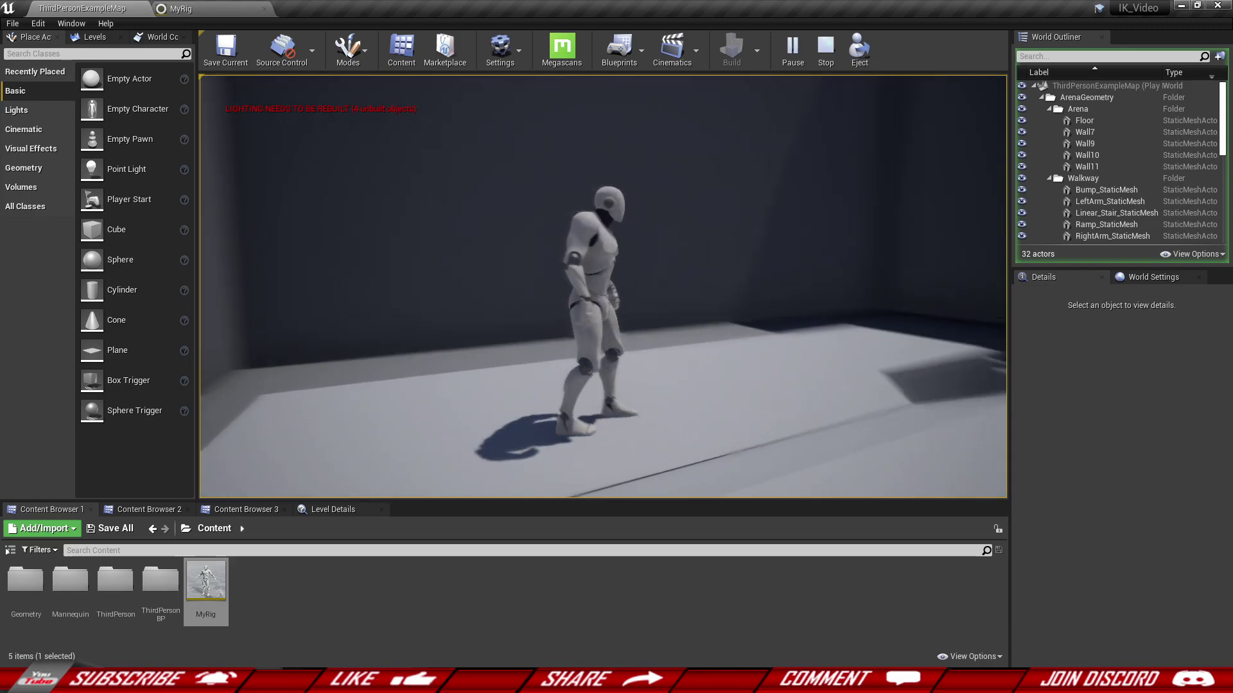
{"action": "key", "text": "d"}
{"action": "key", "text": "space"}
{"action": "key", "text": "d"}
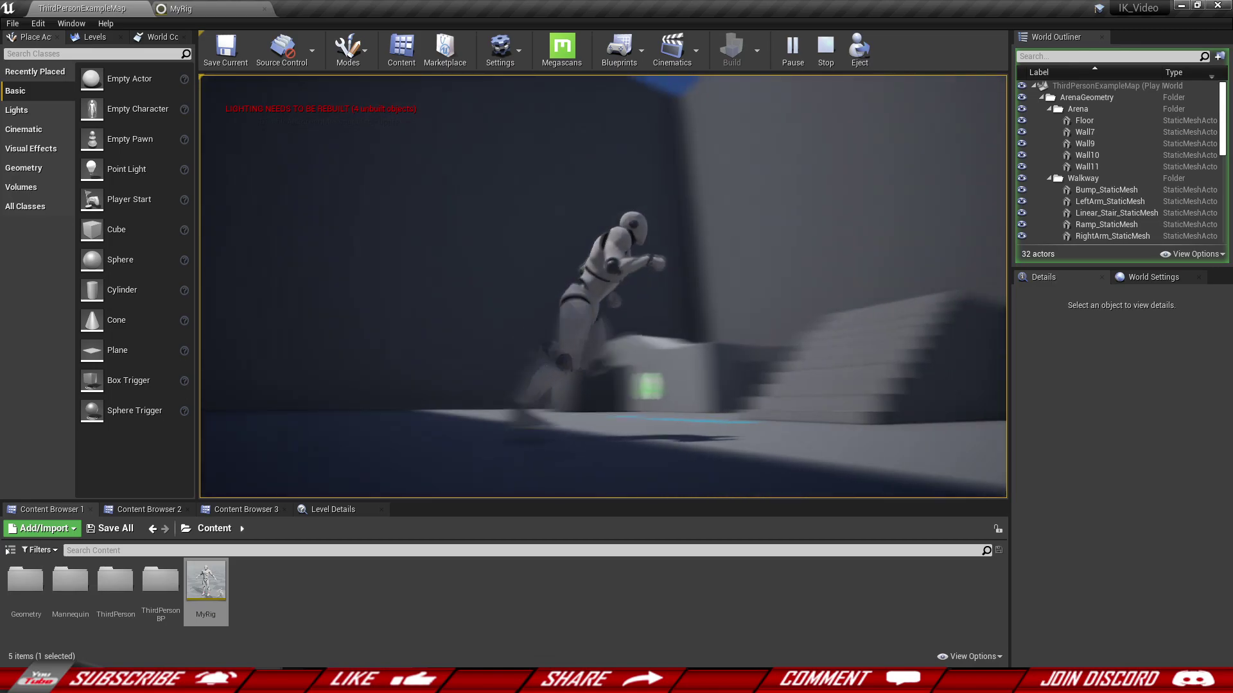
{"action": "key", "text": "d"}
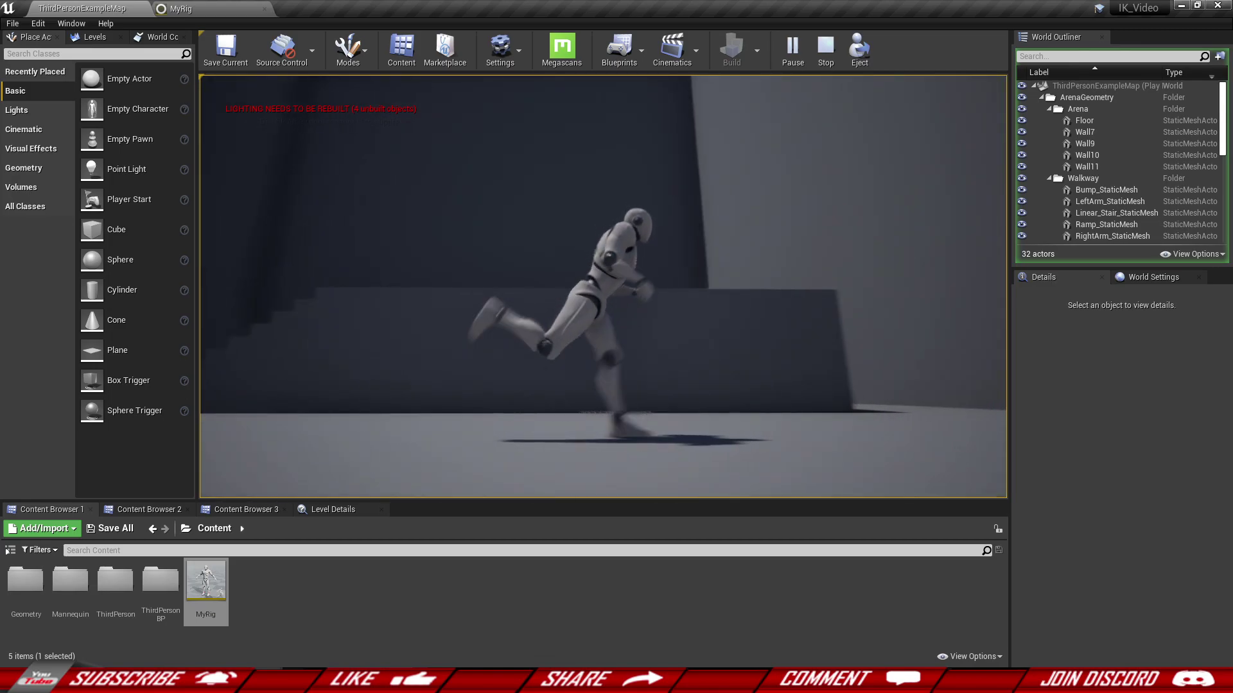
{"action": "key", "text": "a"}
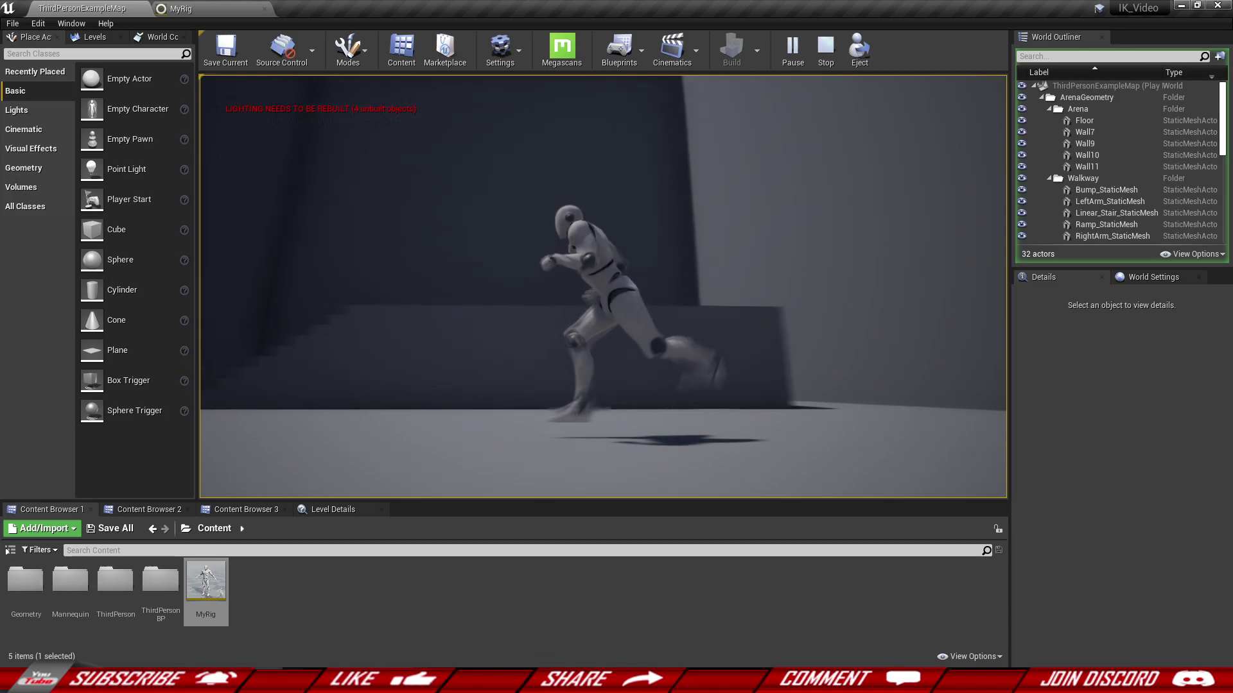
{"action": "key", "text": "d"}
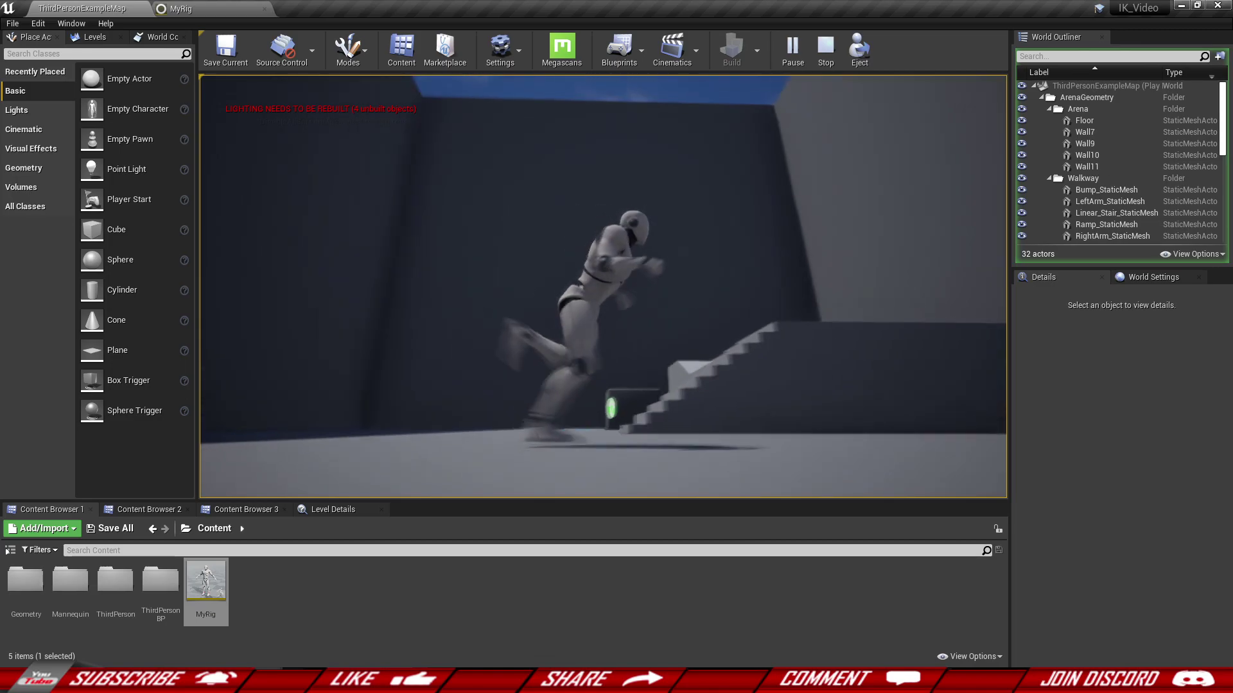
{"action": "key", "text": "d"}
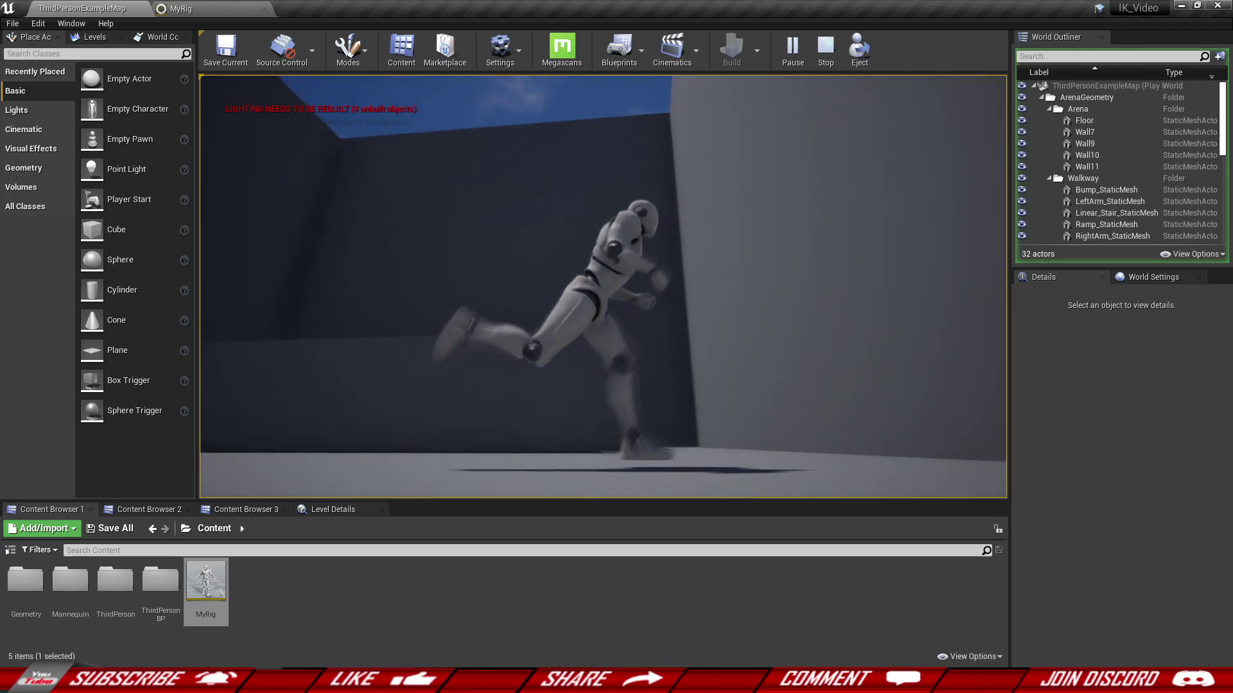
{"action": "key", "text": "a"}
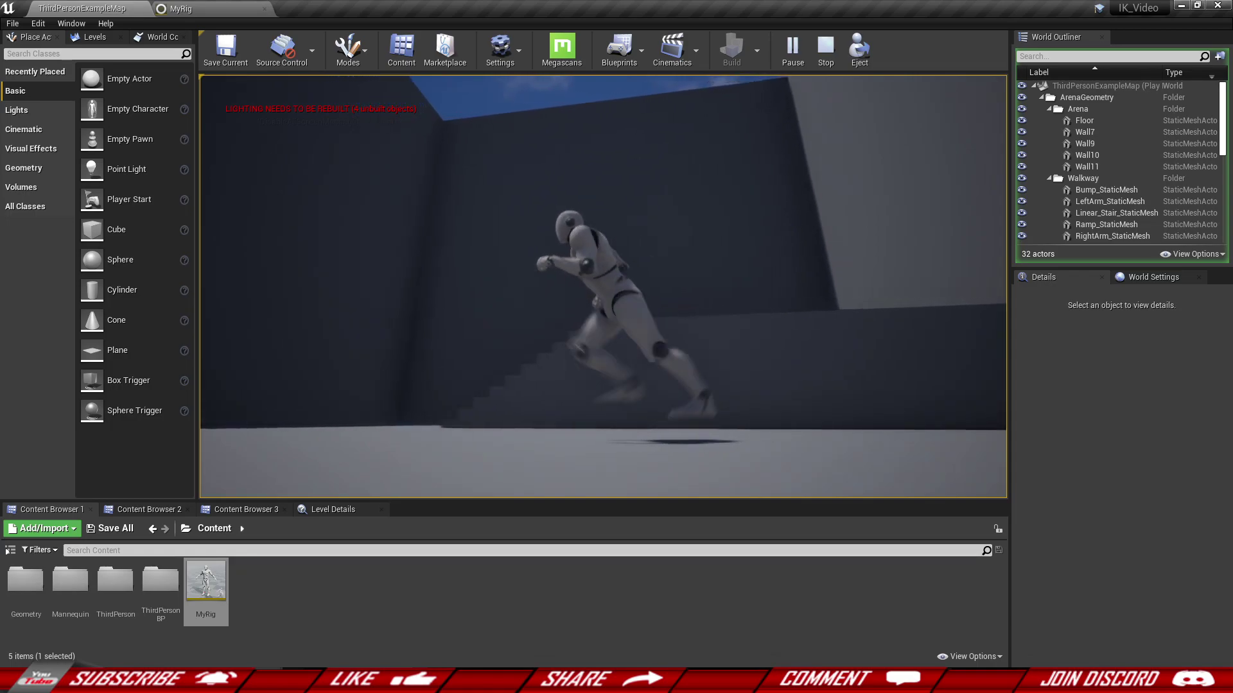
{"action": "key", "text": "d"}
{"action": "key", "text": "a"}
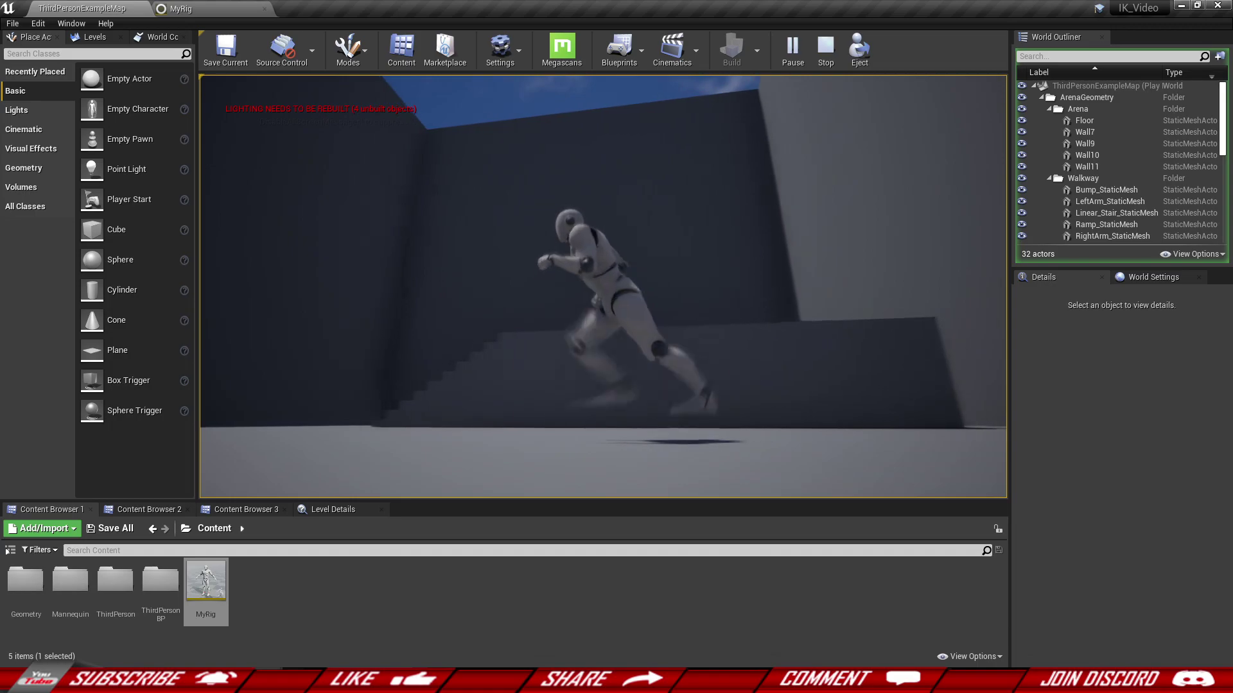
{"action": "key", "text": "Escape"}
Step: Return to the MyRig graph and examine the Sphere Trace section that feeds each foot's hit, Z and normal variables
{"action": "left_click", "coordinate": [235, 8]}
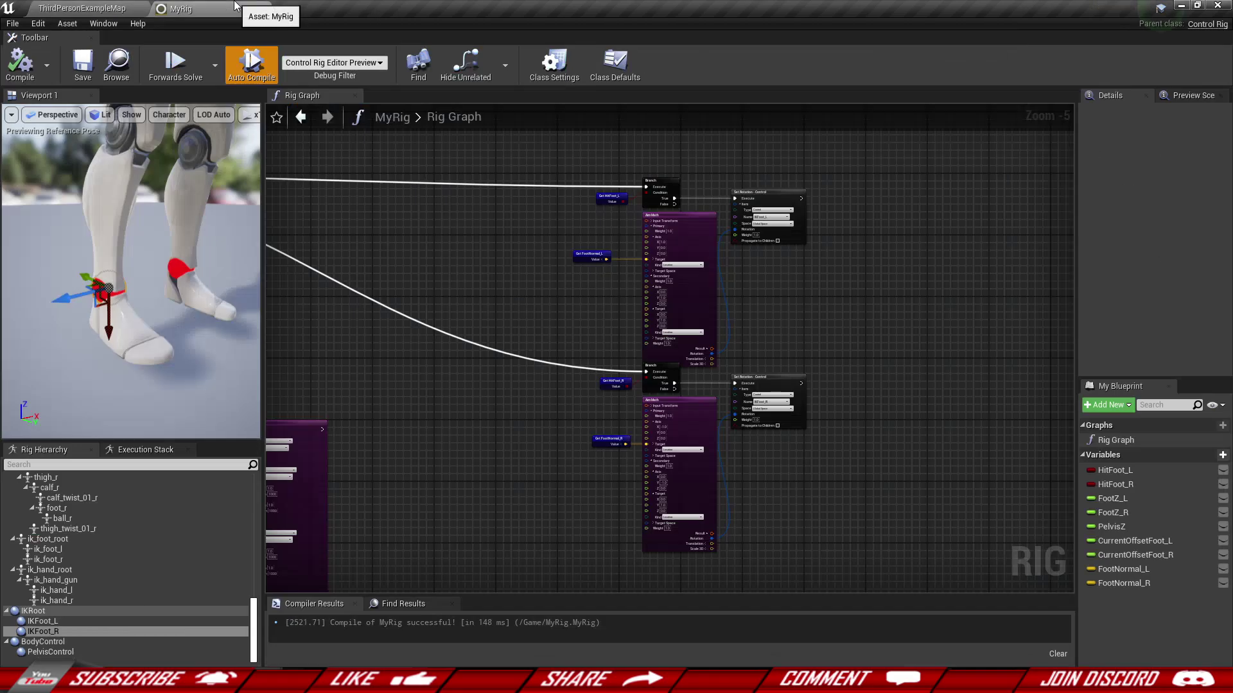
{"action": "scroll", "coordinate": [634, 279], "scroll_direction": "down", "scroll_amount": 1}
{"action": "scroll", "coordinate": [632, 314], "scroll_direction": "up", "scroll_amount": 1}
{"action": "right_click_drag", "start_coordinate": [596, 314], "coordinate": [629, 493]}
{"action": "scroll", "coordinate": [598, 337], "scroll_direction": "down", "scroll_amount": 4}
{"action": "right_click_drag", "start_coordinate": [535, 389], "coordinate": [555, 583]}
{"action": "scroll", "coordinate": [619, 302], "scroll_direction": "up", "scroll_amount": 4}
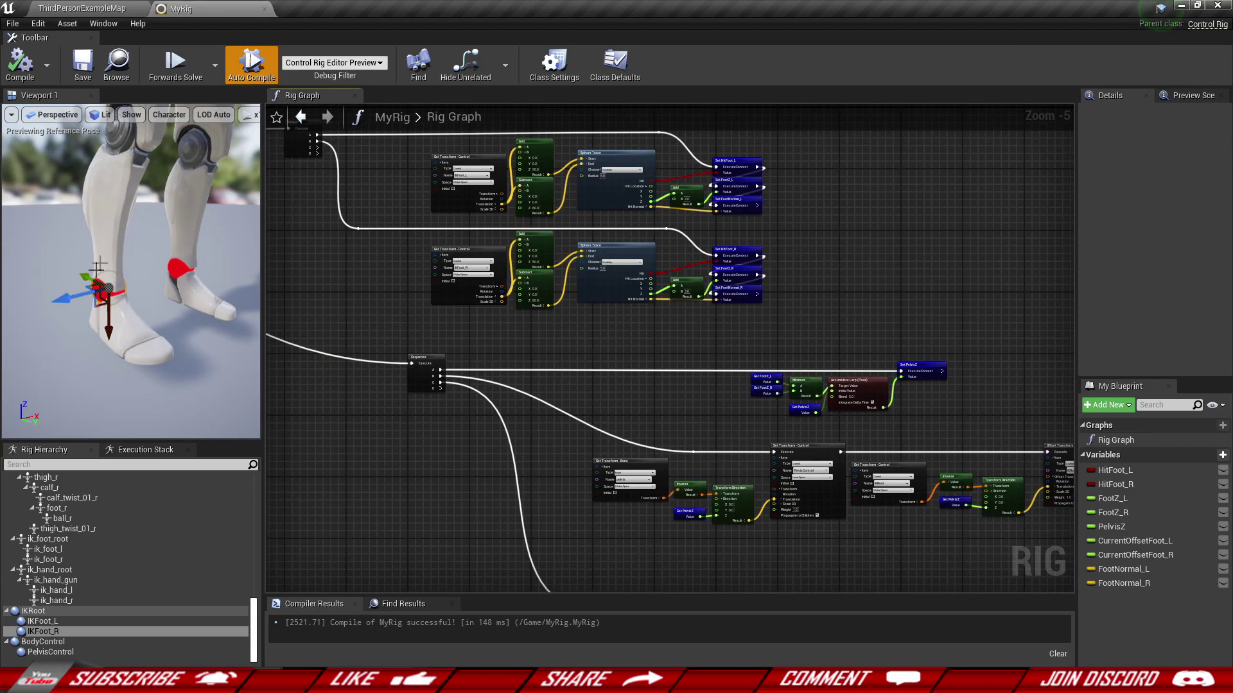
{"action": "scroll", "coordinate": [638, 374], "scroll_direction": "up", "scroll_amount": 3}
{"action": "mouse_move", "coordinate": [632, 311]}
{"action": "right_mouse_down"}
{"action": "mouse_move", "coordinate": [638, 374]}
{"action": "mouse_move", "coordinate": [676, 429]}
{"action": "right_mouse_up"}
{"action": "left_click", "coordinate": [580, 333]}
{"action": "left_click_drag", "start_coordinate": [660, 437], "coordinate": [680, 272]}
{"action": "mouse_move", "coordinate": [689, 362]}
{"action": "left_mouse_down"}
{"action": "mouse_move", "coordinate": [701, 421]}
{"action": "mouse_move", "coordinate": [684, 256]}
{"action": "left_mouse_up"}
{"action": "left_click", "coordinate": [683, 255]}
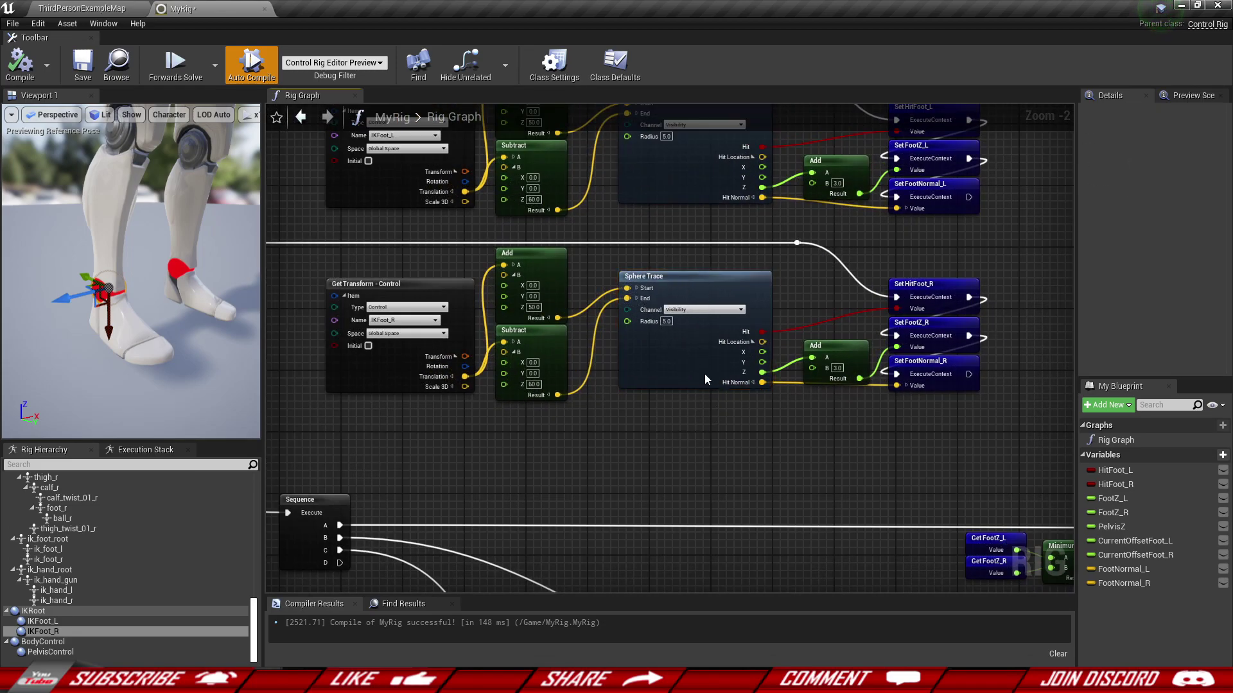
{"action": "left_click_drag", "start_coordinate": [701, 395], "coordinate": [703, 408]}
{"action": "left_click", "coordinate": [703, 407]}
{"action": "right_click_drag", "start_coordinate": [670, 489], "coordinate": [670, 484]}
{"action": "right_click_drag", "start_coordinate": [734, 463], "coordinate": [731, 468]}
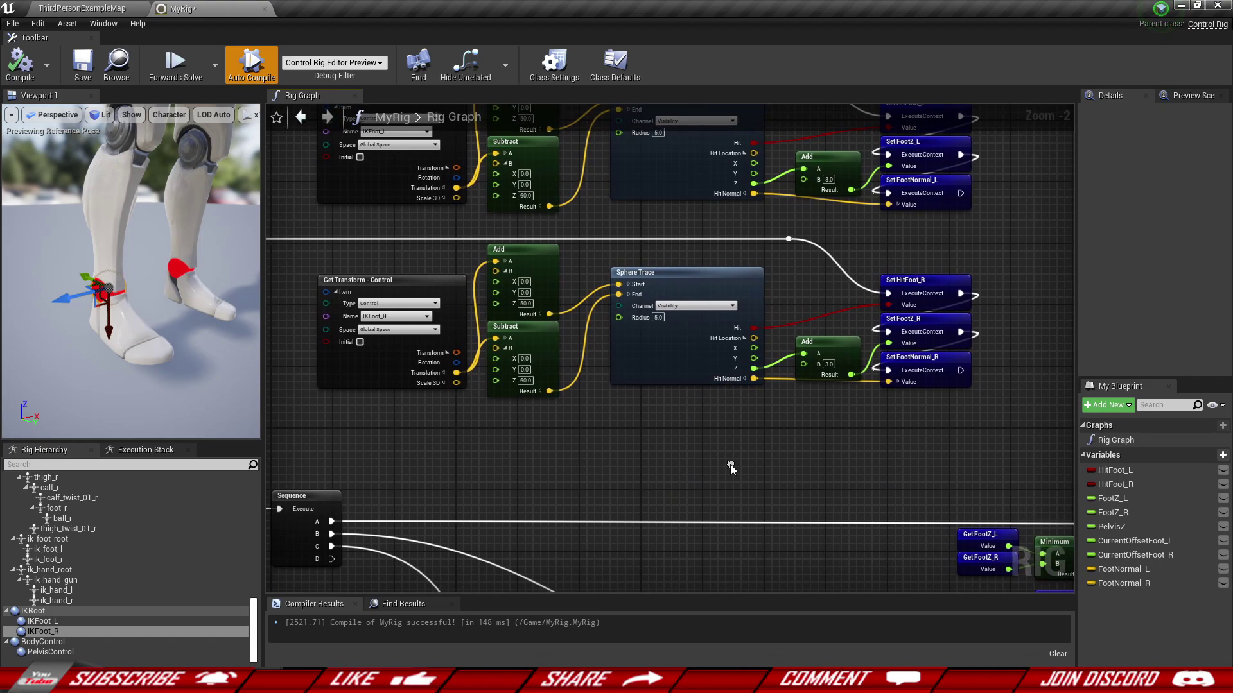
Step: Create a variable named FootDistance_L and set its type to Float
{"action": "left_click", "coordinate": [1209, 456]}
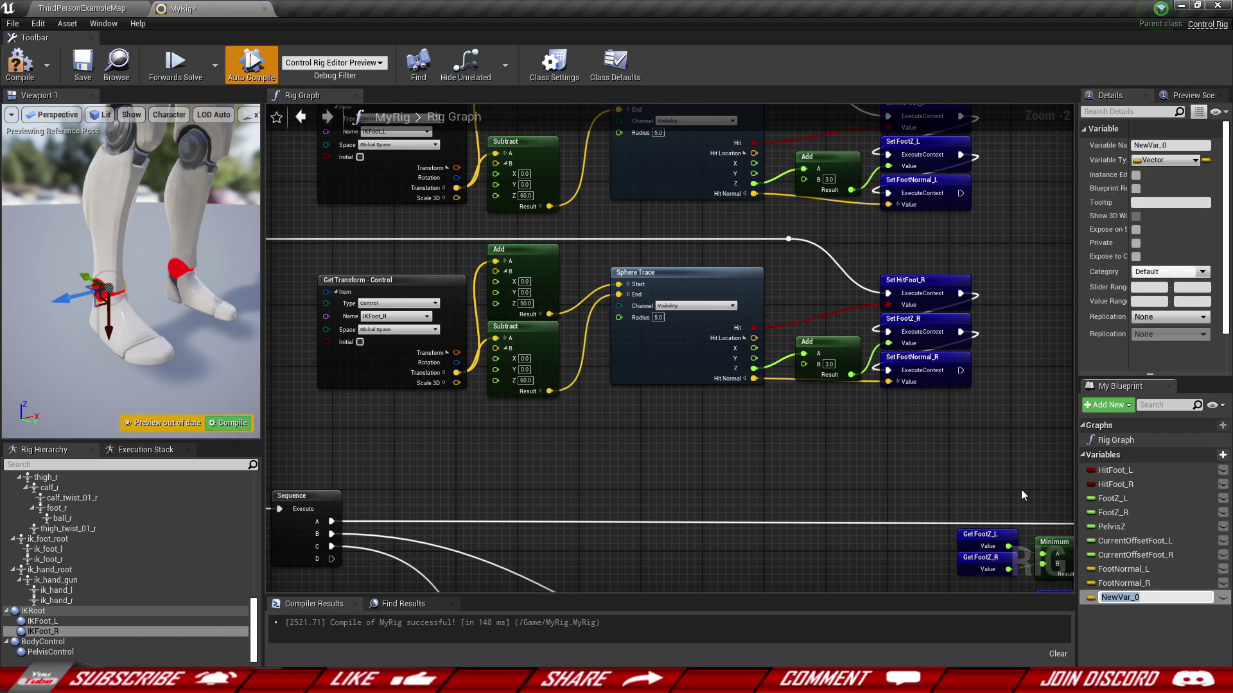
{"action": "type", "text": "FootDistance_L"}
{"action": "key", "text": "Return"}
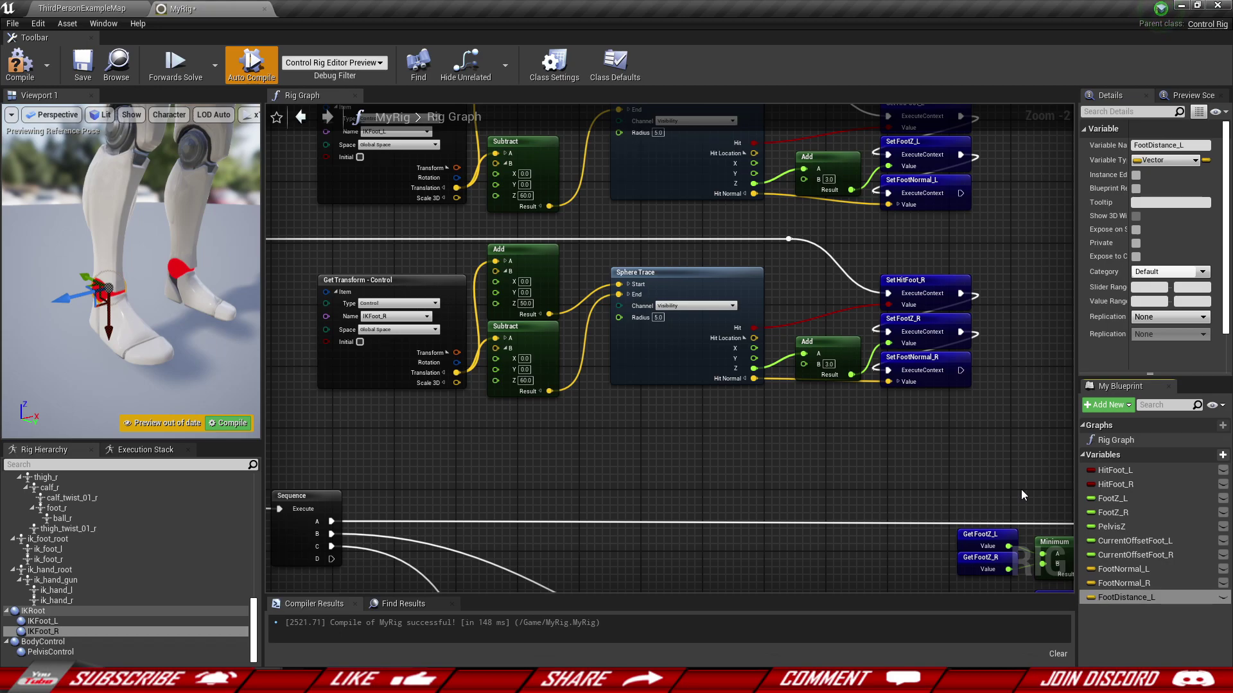
{"action": "left_click", "coordinate": [1143, 163]}
{"action": "left_click", "coordinate": [1034, 243]}
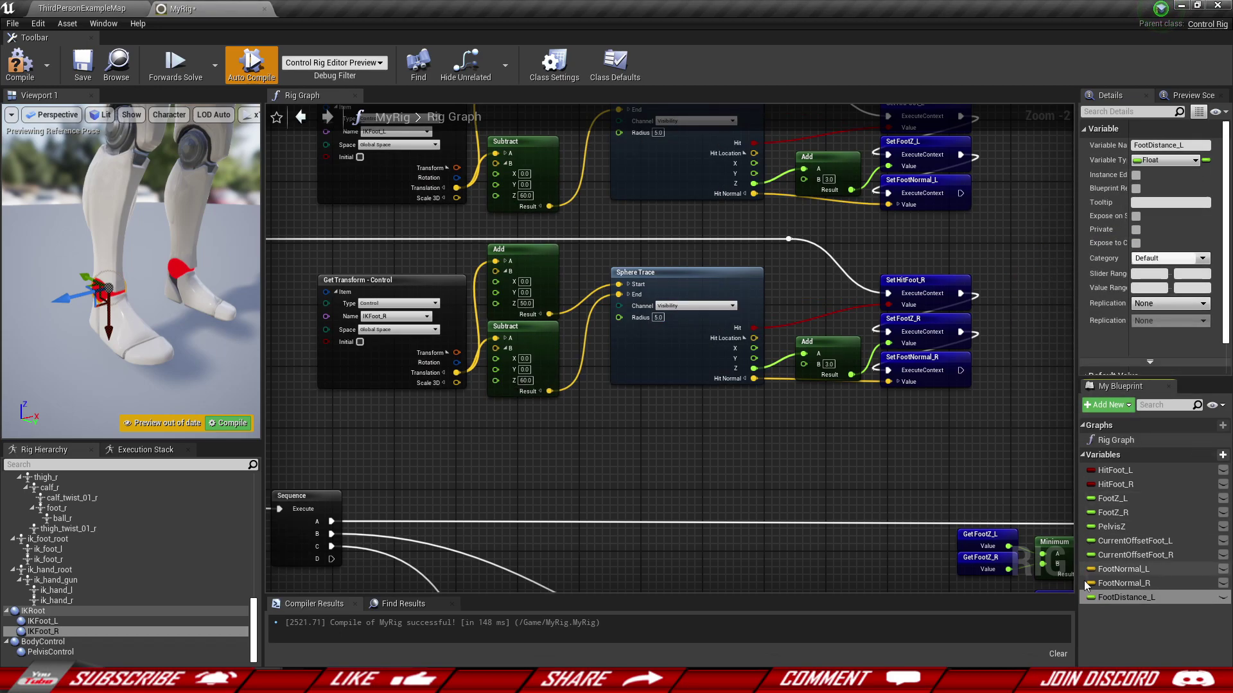
Step: Duplicate the FootDistance_L variable and name the copy FootDistance_R
{"action": "key", "text": "ctrl+w"}
{"action": "key", "text": "Right"}
{"action": "key", "text": "BackSpace"}
{"action": "key", "text": "BackSpace"}
{"action": "key", "text": "BackSpace"}
{"action": "type", "text": "R"}
{"action": "key", "text": "Return"}
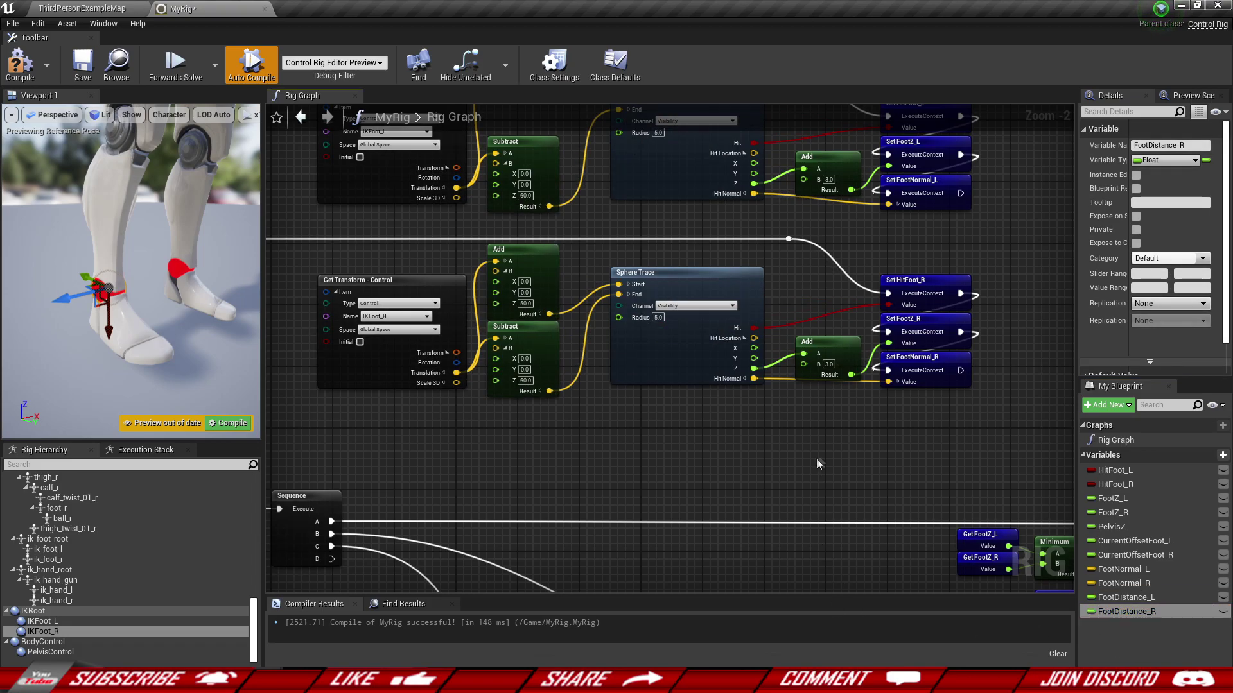
Step: Add a Set FootDistance_L node directly below Set FootNormal_L in the left foot's trace section
{"action": "scroll", "coordinate": [769, 378], "scroll_direction": "up", "scroll_amount": 2}
{"action": "left_click_drag", "start_coordinate": [1122, 597], "coordinate": [929, 501]}
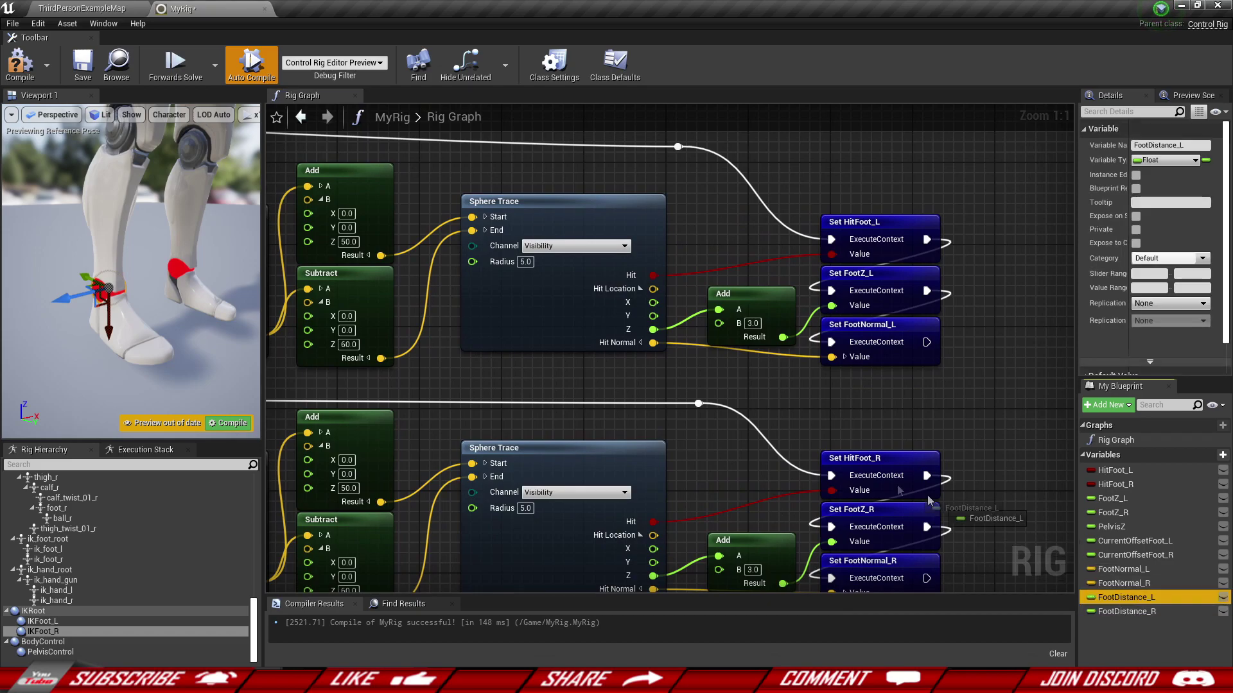
{"action": "left_click_drag", "start_coordinate": [821, 384], "coordinate": [823, 387]}
{"action": "left_click", "coordinate": [848, 416]}
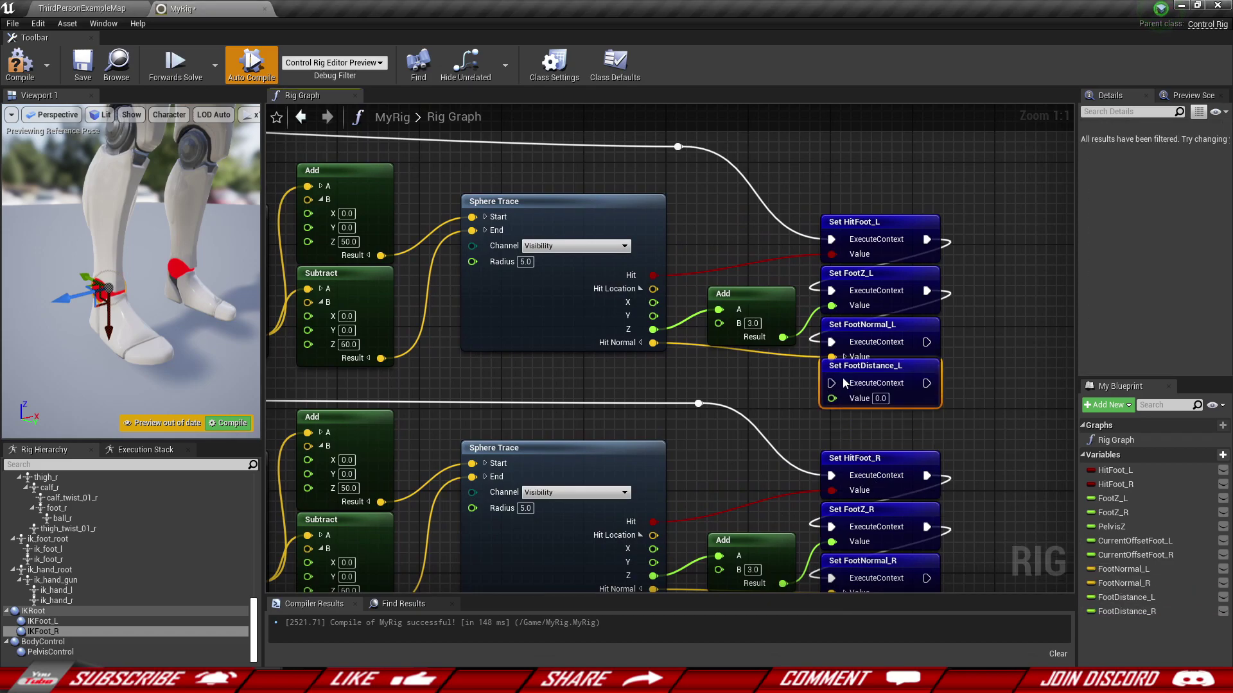
Step: Move all the right foot's trace nodes down to make room below the Set FootDistance_L node
{"action": "left_click", "coordinate": [749, 382]}
{"action": "scroll", "coordinate": [743, 390], "scroll_direction": "down", "scroll_amount": 2}
{"action": "scroll", "coordinate": [828, 388], "scroll_direction": "down", "scroll_amount": 2}
{"action": "left_click_drag", "start_coordinate": [969, 487], "coordinate": [347, 374]}
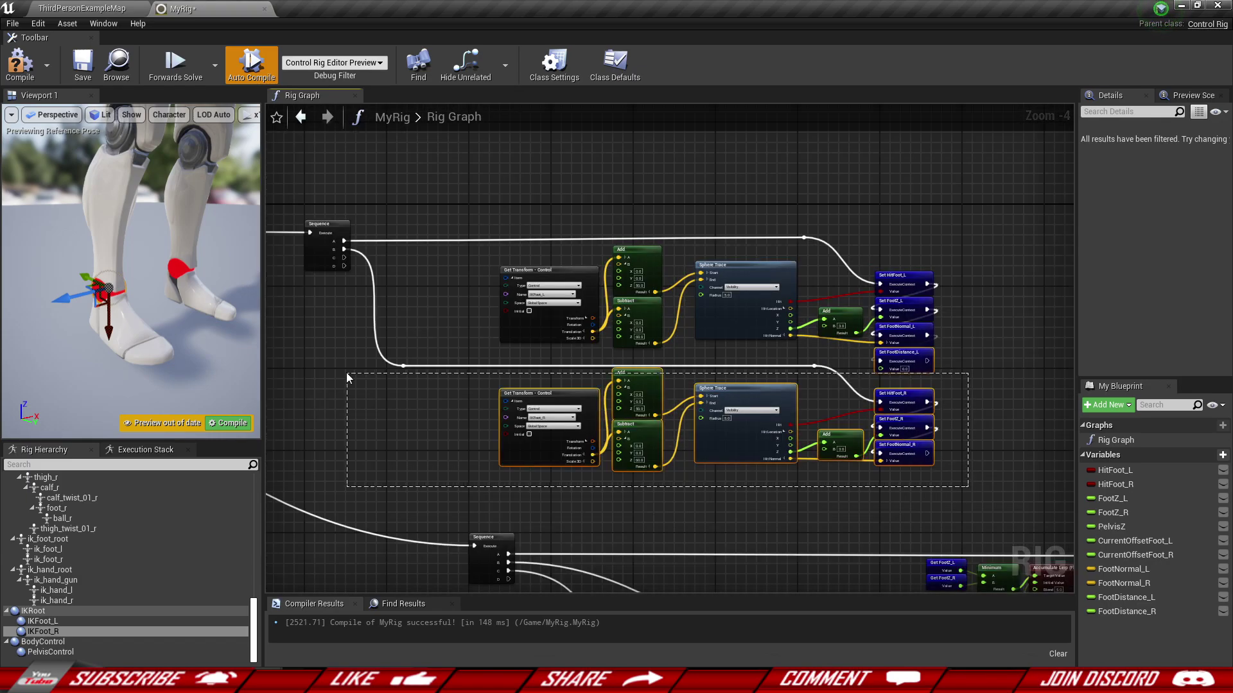
{"action": "left_click", "coordinate": [891, 355], "text": "ctrl"}
{"action": "left_click_drag", "start_coordinate": [902, 393], "coordinate": [902, 412]}
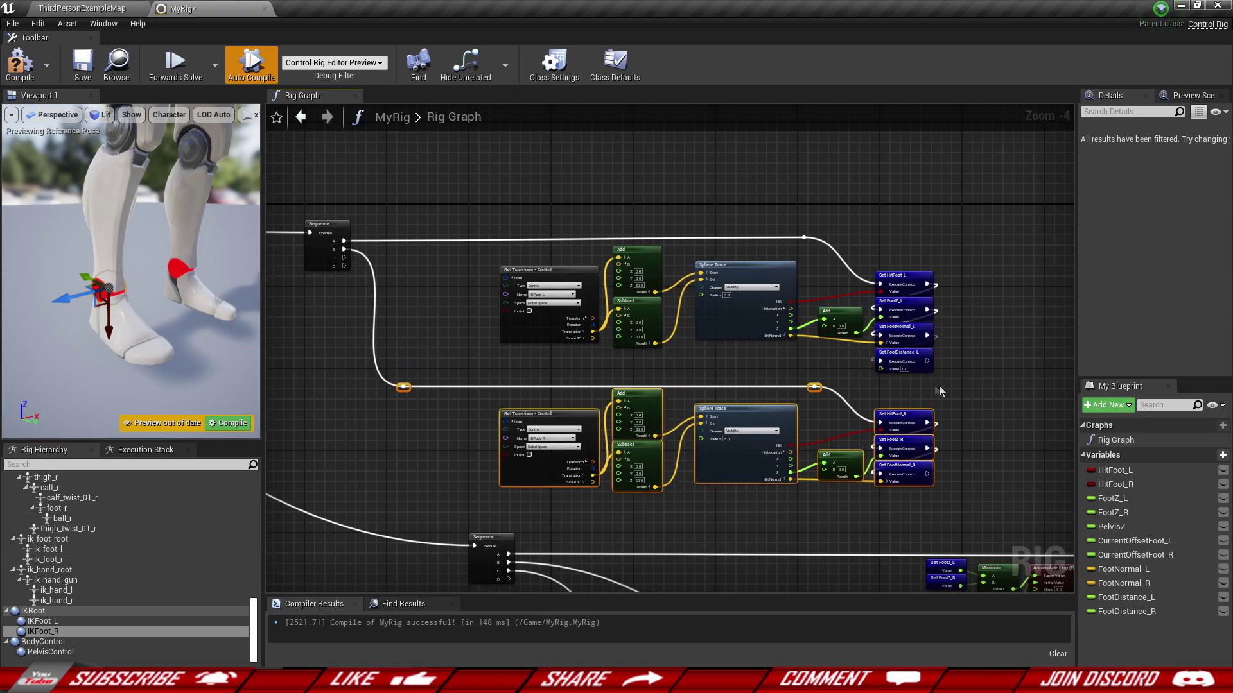
{"action": "left_click", "coordinate": [982, 387]}
Step: Add a Distance Between node below the left Sphere Trace, with input A fed by the IKFoot_L control's Translation
{"action": "scroll", "coordinate": [913, 380], "scroll_direction": "up", "scroll_amount": 3}
{"action": "right_click_drag", "start_coordinate": [769, 383], "coordinate": [874, 422]}
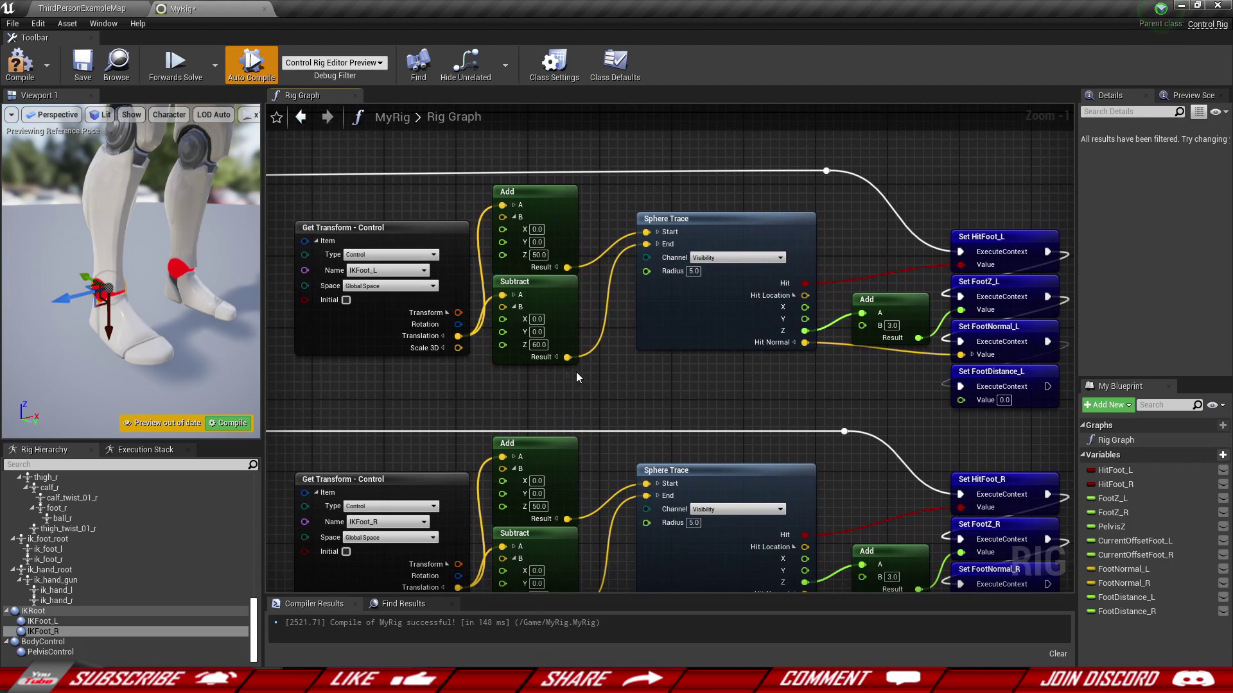
{"action": "left_click", "coordinate": [322, 226]}
{"action": "left_click_drag", "start_coordinate": [458, 336], "coordinate": [778, 380]}
{"action": "type", "text": "dust"}
{"action": "key", "text": "BackSpace"}
{"action": "key", "text": "BackSpace"}
{"action": "key", "text": "BackSpace"}
{"action": "type", "text": "ista"}
{"action": "key", "text": "Return"}
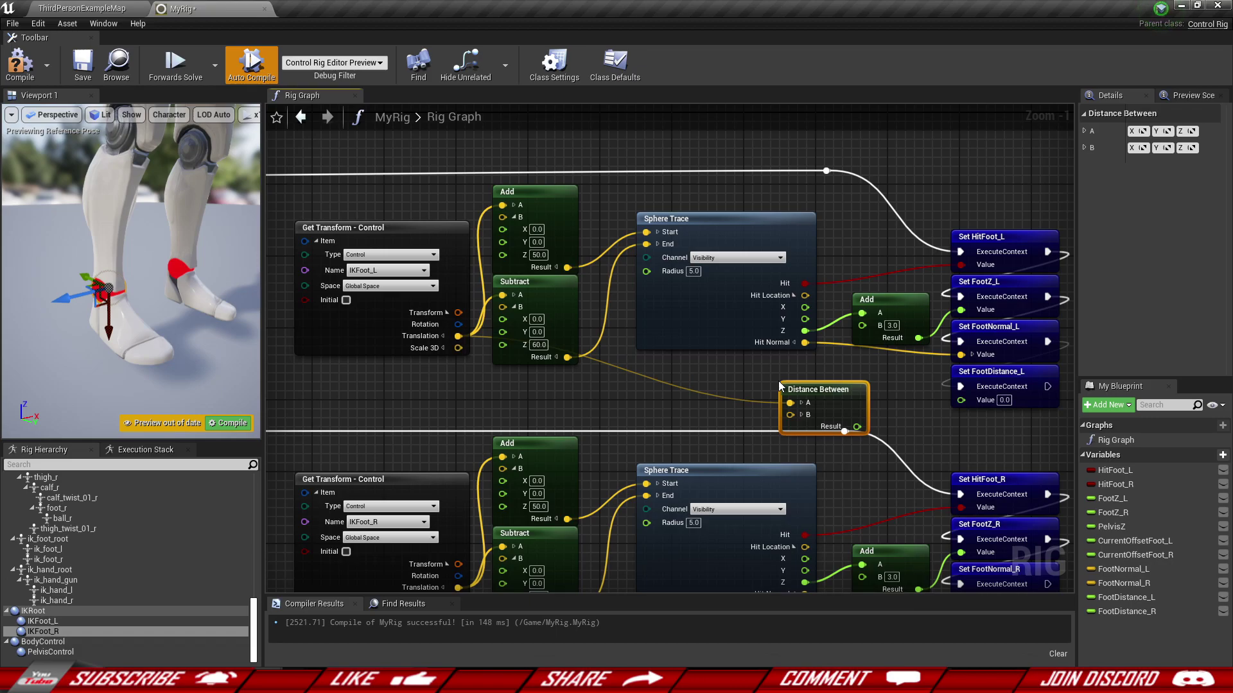
{"action": "scroll", "coordinate": [778, 380], "scroll_direction": "up", "scroll_amount": 1}
{"action": "left_click_drag", "start_coordinate": [807, 399], "coordinate": [787, 389]}
Step: Connect the left Sphere Trace's Hit Location to Distance Between's B, and its Result to the Set FootDistance_L value
{"action": "right_click_drag", "start_coordinate": [490, 367], "coordinate": [627, 380]}
{"action": "left_click", "coordinate": [379, 262]}
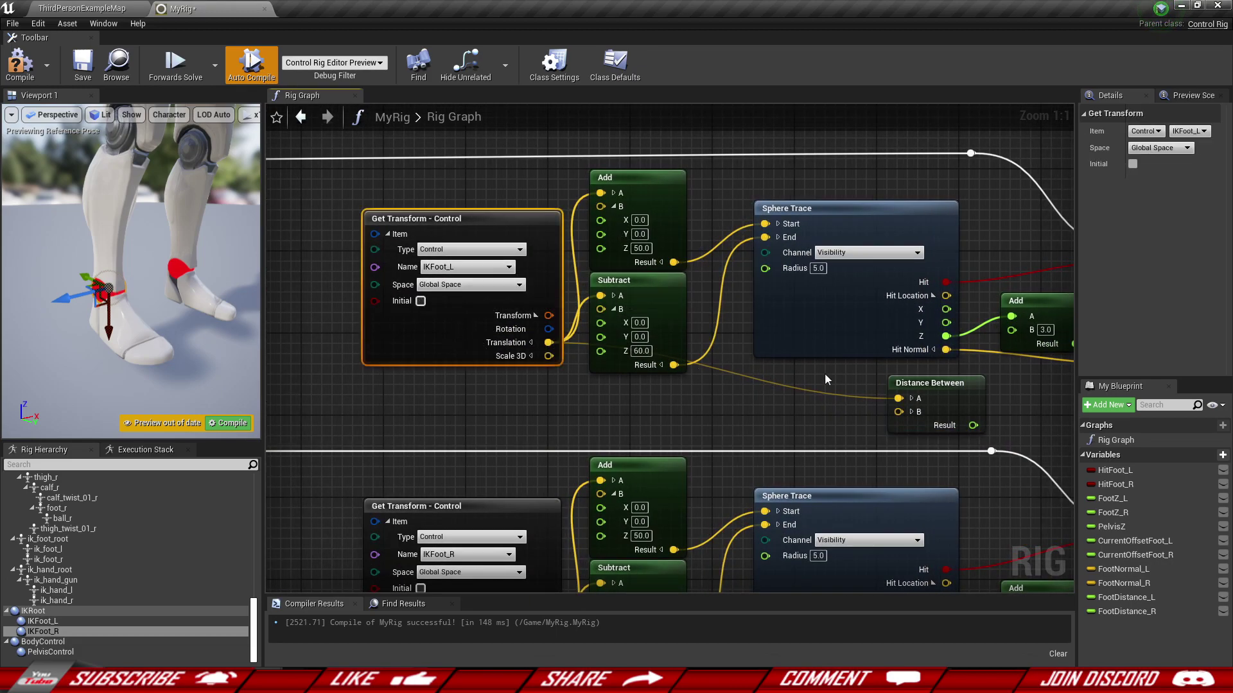
{"action": "right_click_drag", "start_coordinate": [825, 374], "coordinate": [514, 376]}
{"action": "left_click_drag", "start_coordinate": [640, 393], "coordinate": [722, 395]}
{"action": "mouse_move", "coordinate": [634, 295]}
{"action": "left_mouse_down"}
{"action": "mouse_move", "coordinate": [706, 282]}
{"action": "mouse_move", "coordinate": [671, 418]}
{"action": "mouse_move", "coordinate": [731, 399]}
{"action": "mouse_move", "coordinate": [813, 414]}
{"action": "left_mouse_up"}
{"action": "left_click_drag", "start_coordinate": [734, 419], "coordinate": [745, 409]}
{"action": "left_click", "coordinate": [746, 545]}
Step: Add a Set FootDistance_R node directly below Set FootNormal_R in the right foot's trace section
{"action": "scroll", "coordinate": [745, 546], "scroll_direction": "down", "scroll_amount": 2}
{"action": "right_click_drag", "start_coordinate": [748, 547], "coordinate": [795, 380]}
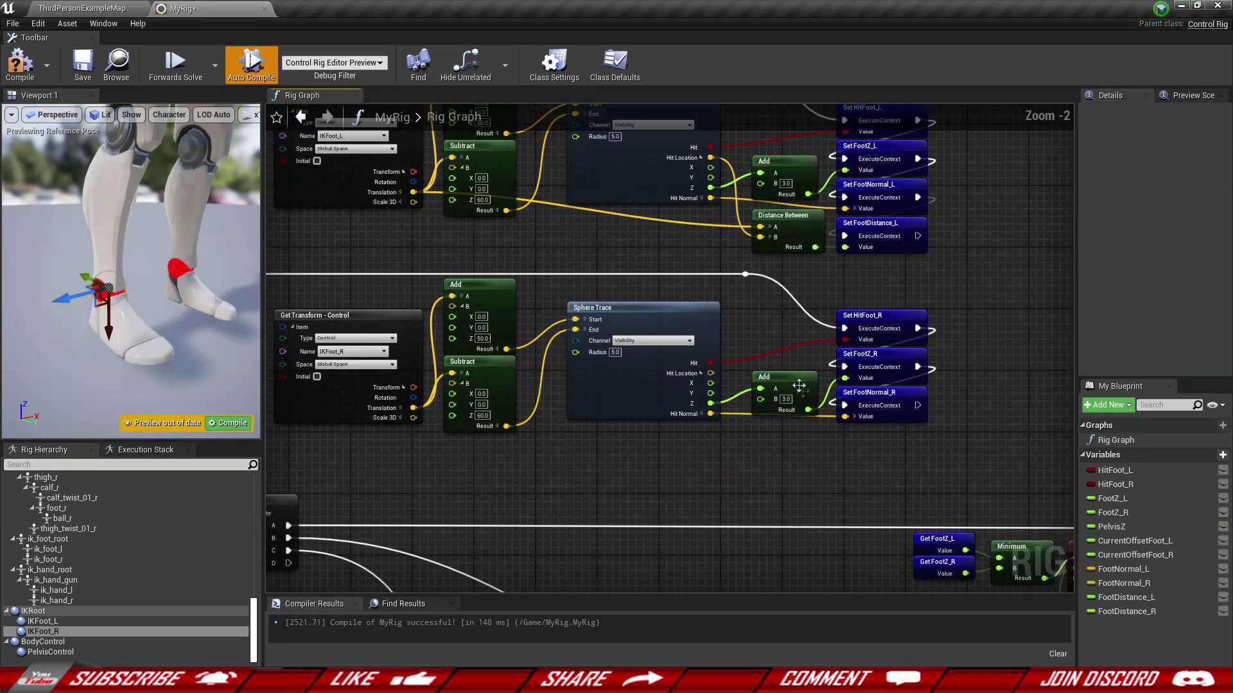
{"action": "right_click_drag", "start_coordinate": [893, 488], "coordinate": [863, 455]}
{"action": "left_click_drag", "start_coordinate": [1135, 610], "coordinate": [892, 351]}
{"action": "left_click", "coordinate": [856, 453]}
Step: Add a Distance Between node near Set FootDistance_R, with input A fed by the IKFoot_R control's Translation
{"action": "scroll", "coordinate": [857, 453], "scroll_direction": "up", "scroll_amount": 2}
{"action": "right_click_drag", "start_coordinate": [667, 436], "coordinate": [993, 418]}
{"action": "left_click", "coordinate": [446, 323]}
{"action": "right_click_drag", "start_coordinate": [728, 399], "coordinate": [597, 398]}
{"action": "left_click_drag", "start_coordinate": [418, 333], "coordinate": [731, 396]}
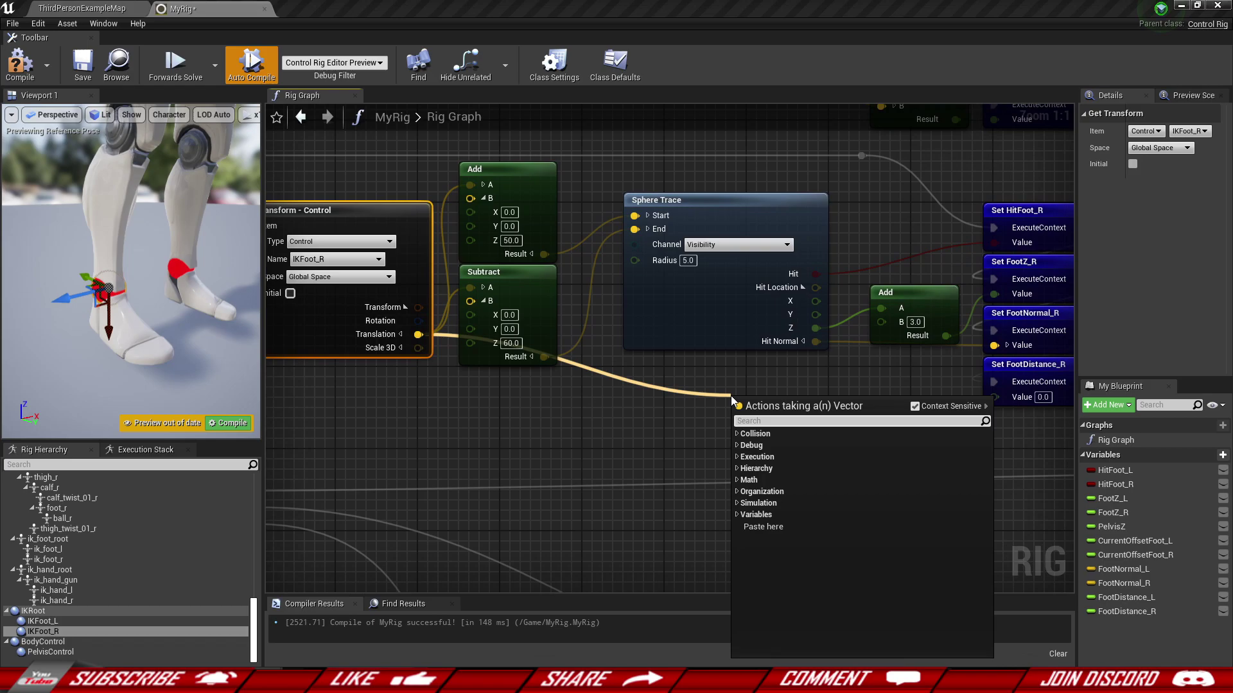
{"action": "type", "text": "distanc"}
{"action": "left_click_drag", "start_coordinate": [807, 401], "coordinate": [897, 406]}
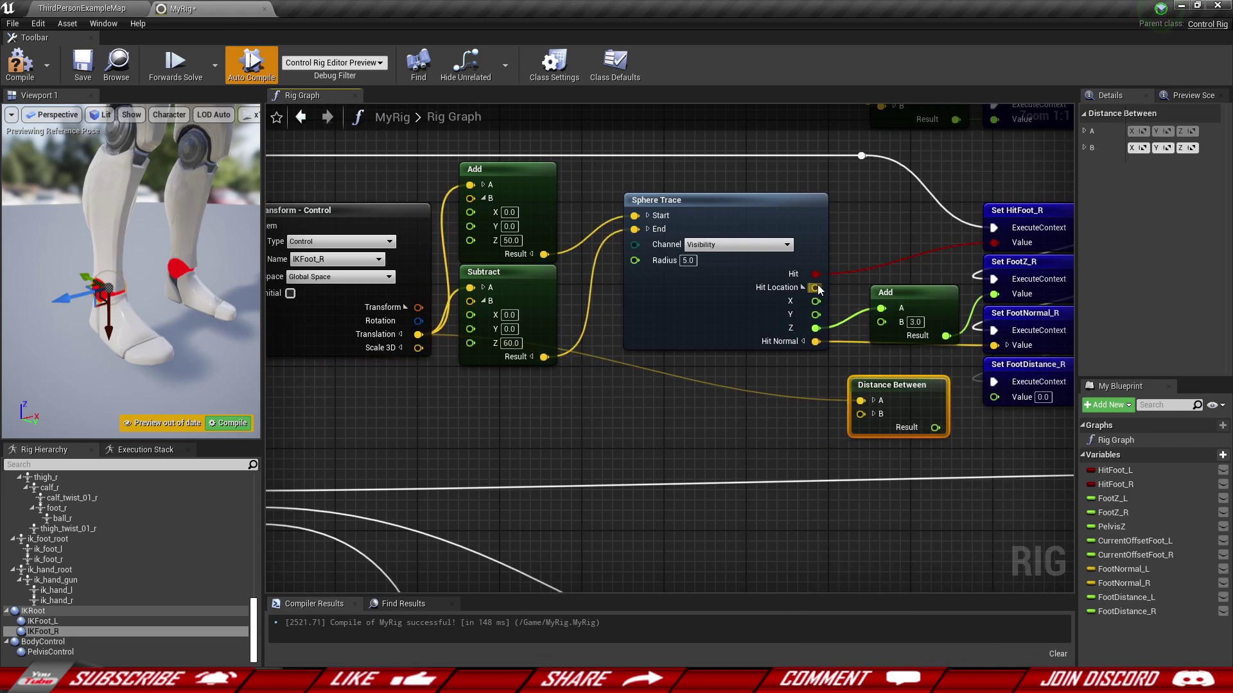
Step: Connect the right Sphere Trace's Hit Location to Distance Between's B and its Result to Set FootDistance_R, and compile the rig
{"action": "left_click_drag", "start_coordinate": [815, 288], "coordinate": [828, 353]}
{"action": "left_click_drag", "start_coordinate": [864, 424], "coordinate": [861, 415]}
{"action": "left_click", "coordinate": [758, 294]}
{"action": "right_click_drag", "start_coordinate": [853, 409], "coordinate": [680, 424]}
{"action": "left_click_drag", "start_coordinate": [680, 424], "coordinate": [702, 403]}
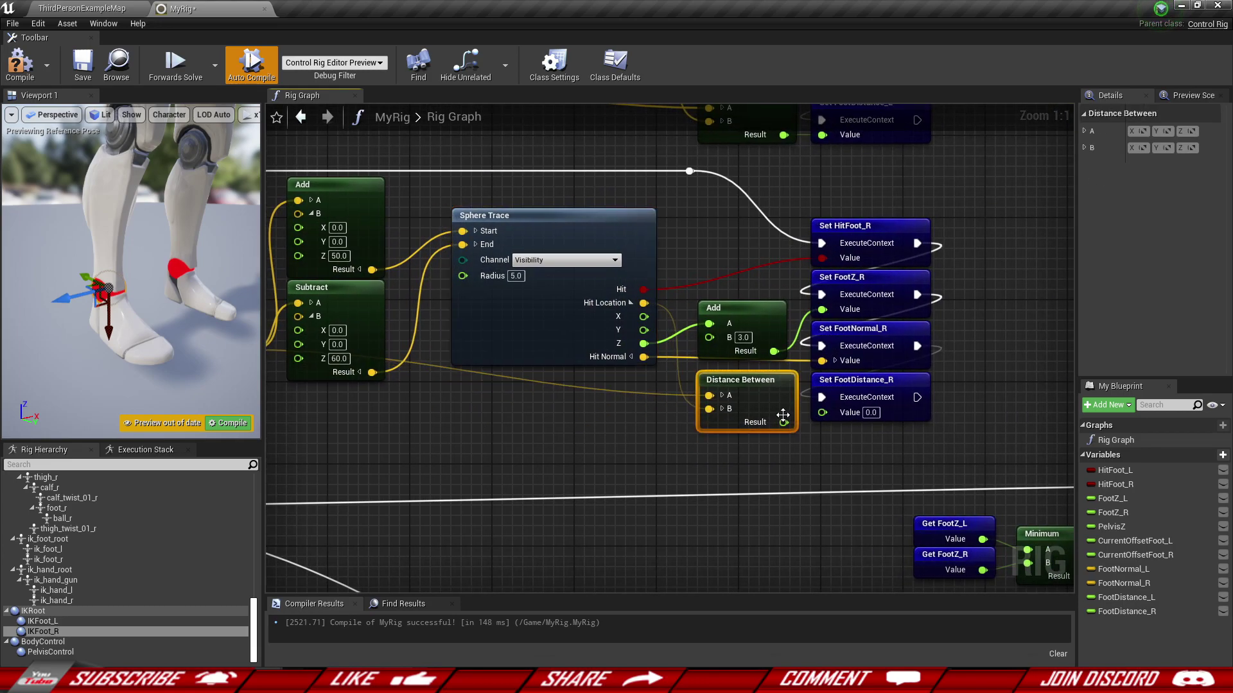
{"action": "left_click", "coordinate": [759, 488]}
{"action": "scroll", "coordinate": [759, 488], "scroll_direction": "down", "scroll_amount": 3}
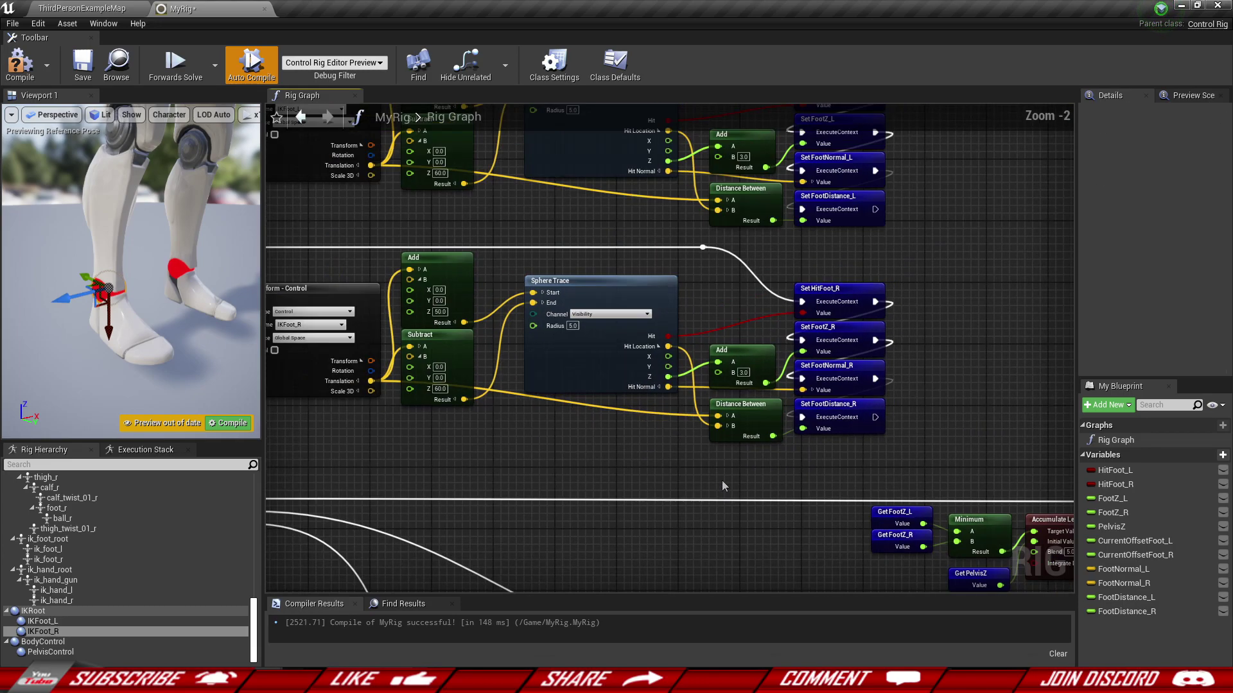
{"action": "left_click", "coordinate": [19, 64]}
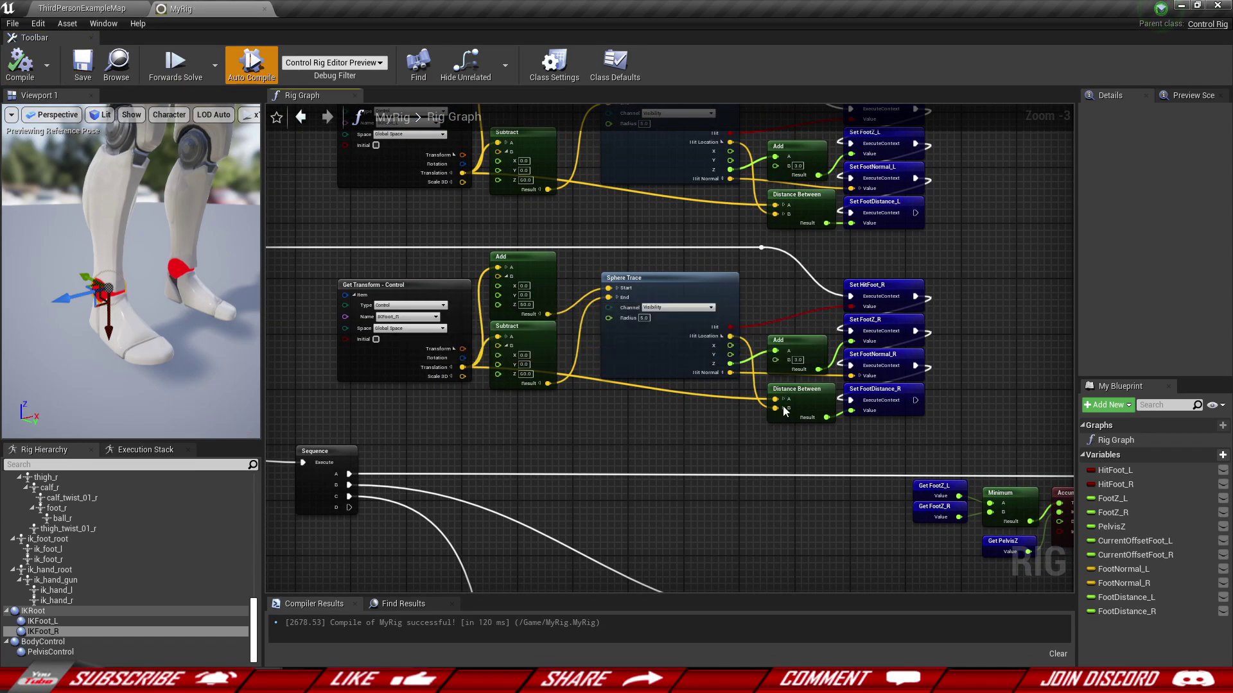
Step: Check the right foot's Distance Between connections and view the foot controls in the preview from another angle
{"action": "left_click", "coordinate": [806, 393]}
{"action": "scroll", "coordinate": [764, 443], "scroll_direction": "up", "scroll_amount": 1}
{"action": "left_click", "coordinate": [795, 441]}
{"action": "scroll", "coordinate": [831, 417], "scroll_direction": "up", "scroll_amount": 2}
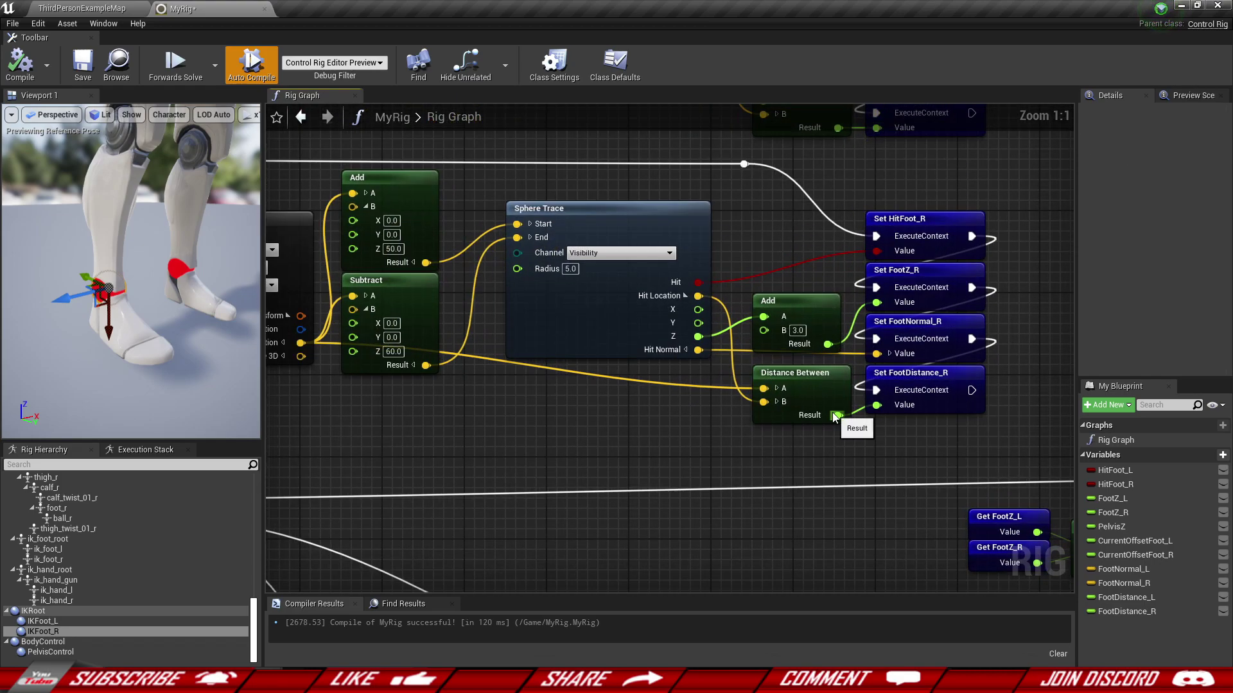
{"action": "left_click_drag", "start_coordinate": [837, 415], "coordinate": [876, 406]}
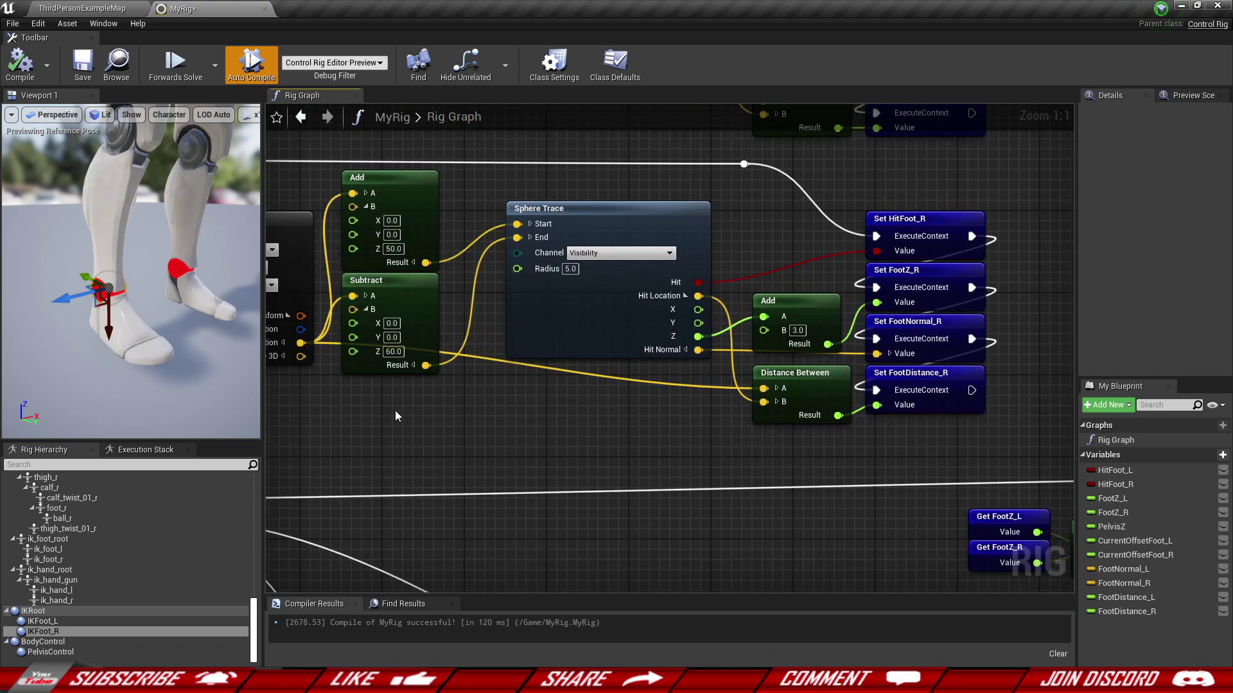
{"action": "right_click_drag", "start_coordinate": [117, 352], "coordinate": [205, 353]}
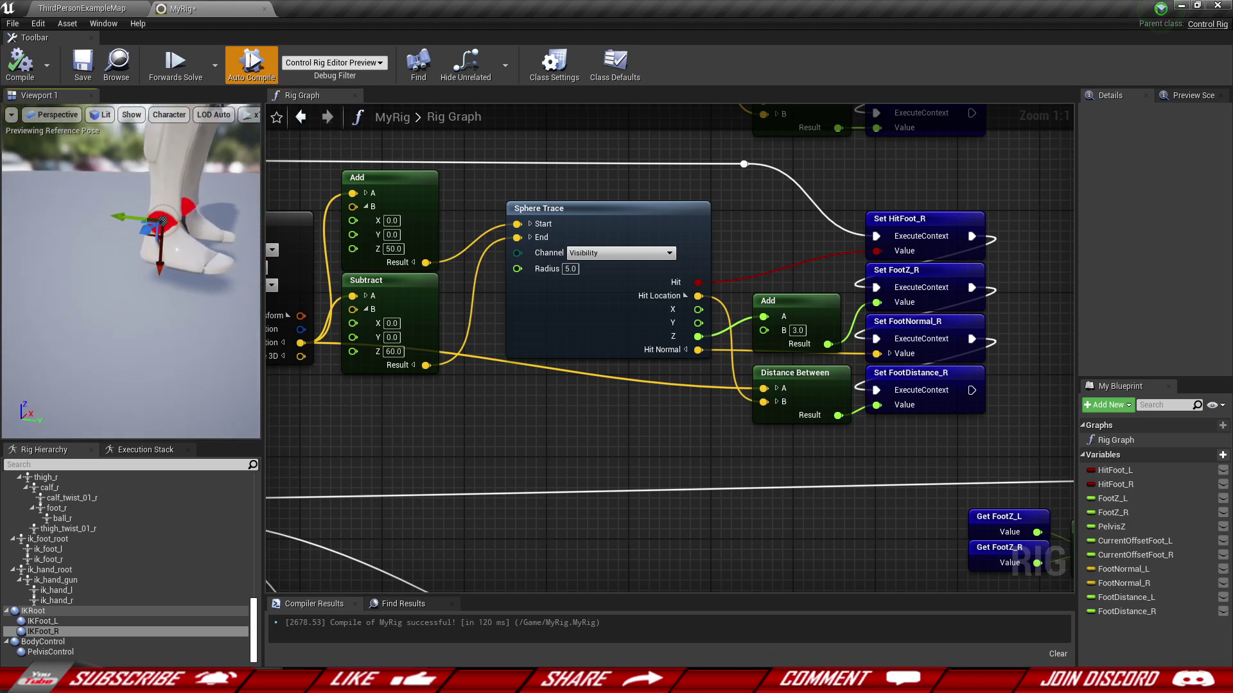
{"action": "right_click_drag", "start_coordinate": [122, 213], "coordinate": [157, 196]}
Step: Switch to ThirdPersonExampleMap and place SK_Mannequin from Mannequin/Character/Mesh on the ramp
{"action": "left_click", "coordinate": [123, 6]}
{"action": "right_click_drag", "start_coordinate": [465, 368], "coordinate": [450, 392]}
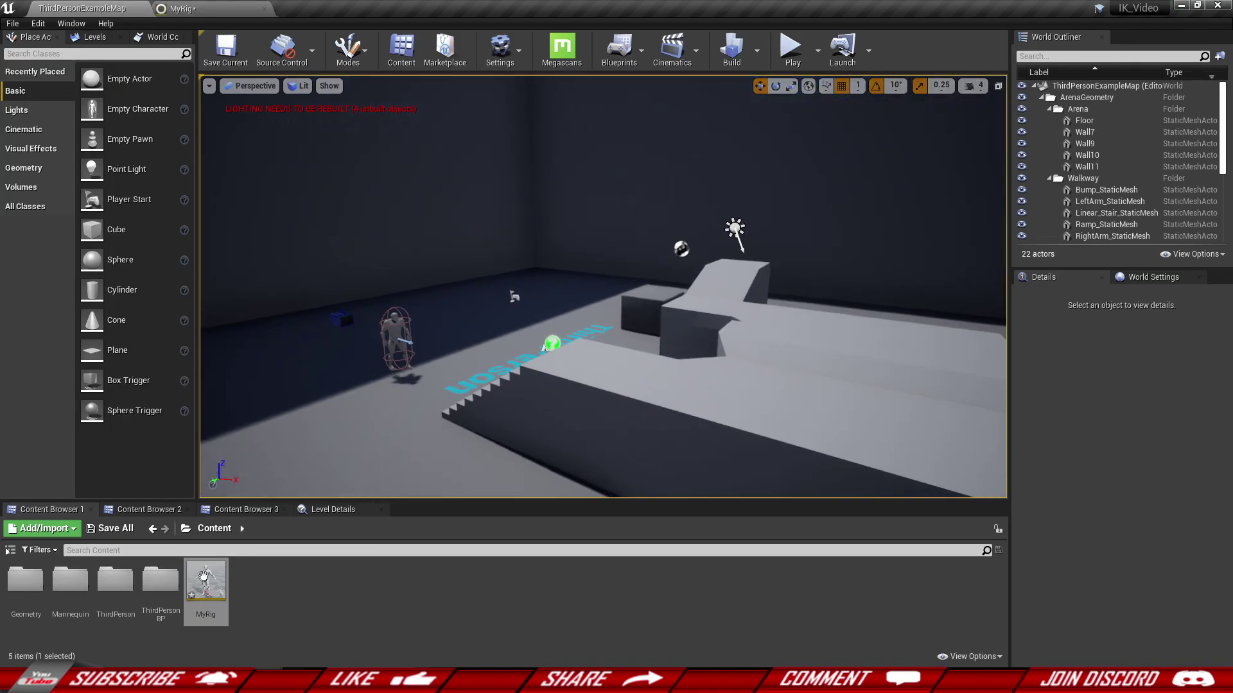
{"action": "double_click", "coordinate": [67, 587]}
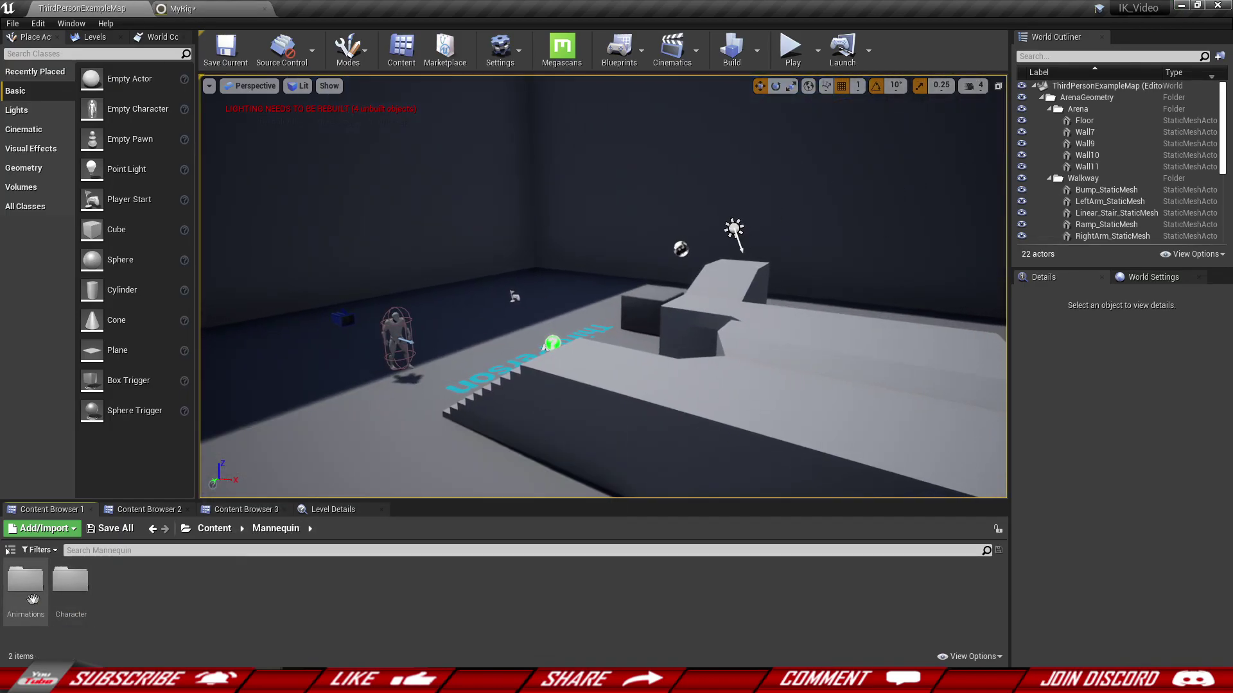
{"action": "double_click", "coordinate": [70, 581]}
{"action": "left_click", "coordinate": [20, 594]}
{"action": "double_click", "coordinate": [70, 581]}
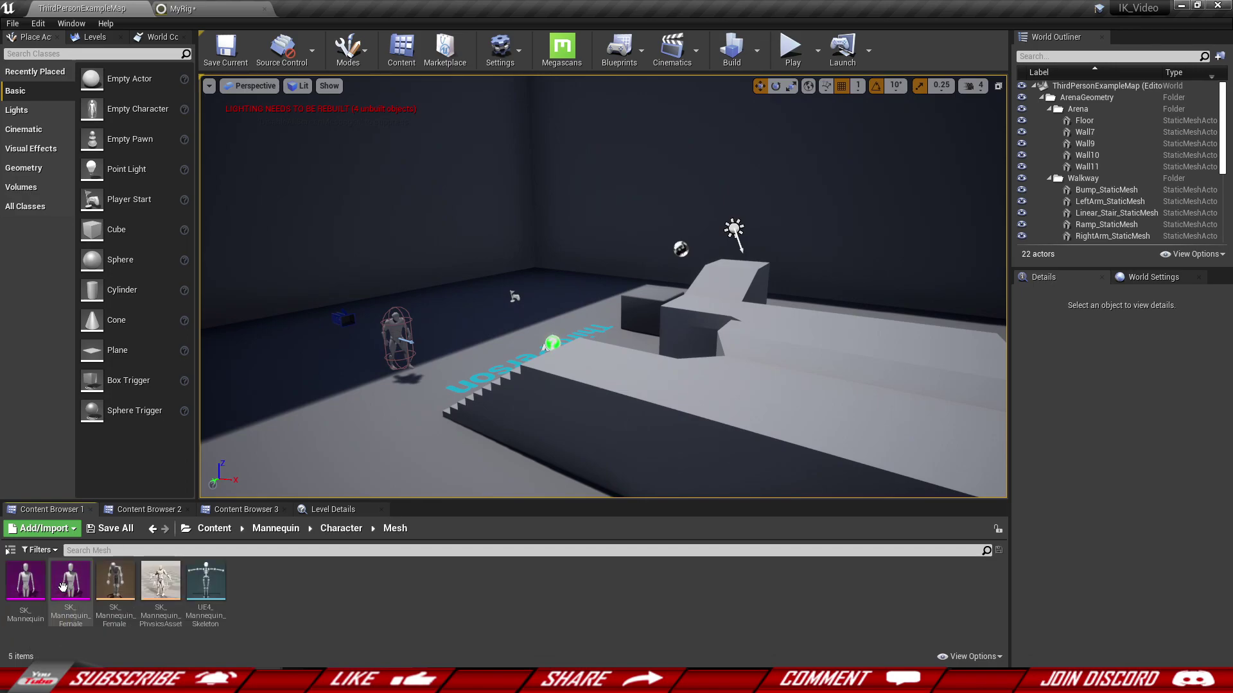
{"action": "left_click_drag", "start_coordinate": [25, 581], "coordinate": [754, 300]}
Step: Rotate SK_Mannequin to -180° about the vertical axis on the ramp
{"action": "right_click_drag", "start_coordinate": [754, 300], "coordinate": [529, 318]}
{"action": "key", "text": "w"}
{"action": "key", "text": "a"}
{"action": "key", "text": "e"}
{"action": "left_click_drag", "start_coordinate": [546, 331], "coordinate": [506, 331]}
{"action": "key", "text": "w"}
{"action": "right_click_drag", "start_coordinate": [562, 332], "coordinate": [649, 321]}
{"action": "key", "text": "w"}
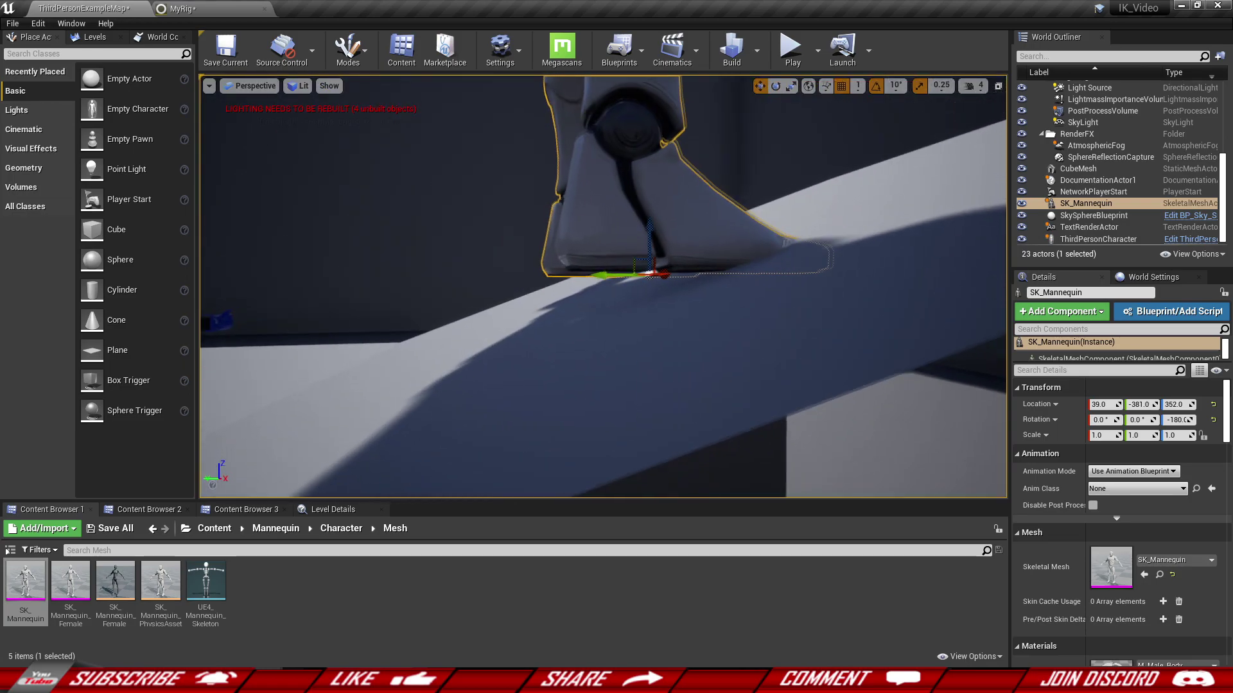
Step: Examine from several angles how the mannequin's foot meets the sloped ramp surface
{"action": "left_click_drag", "start_coordinate": [568, 212], "coordinate": [586, 289], "text": "alt"}
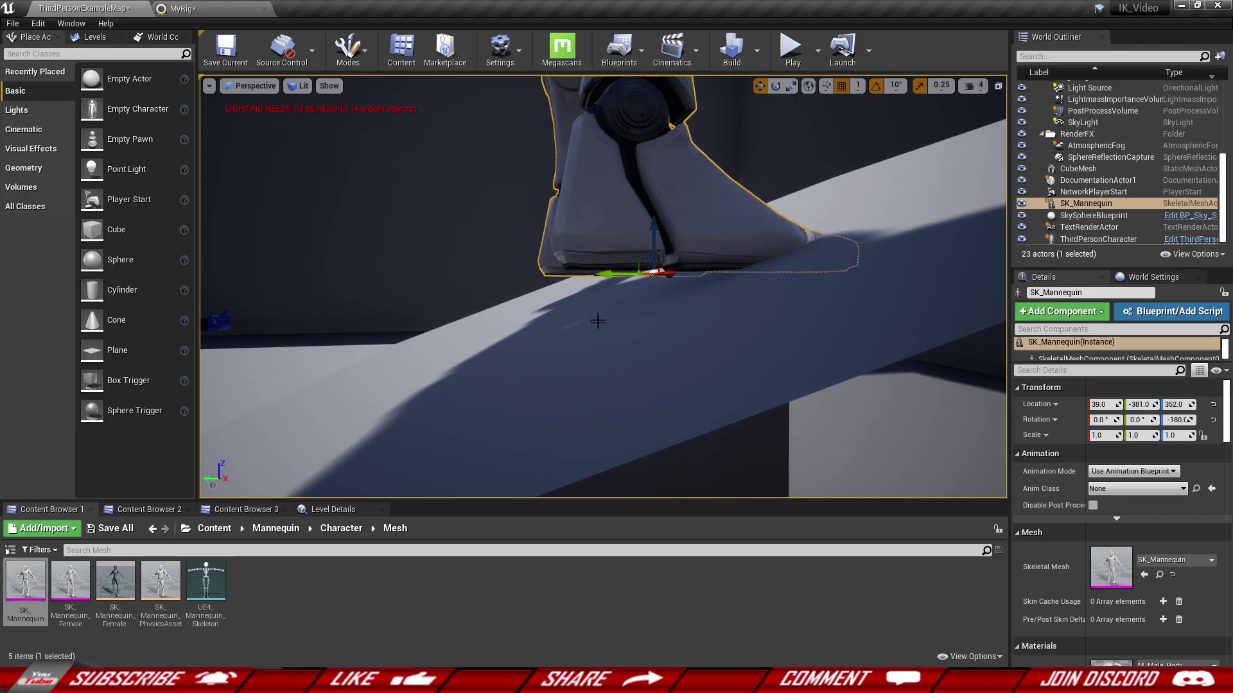
{"action": "left_click_drag", "start_coordinate": [603, 274], "coordinate": [644, 285], "text": "alt"}
{"action": "right_click_drag", "start_coordinate": [465, 325], "coordinate": [547, 469]}
{"action": "mouse_move", "coordinate": [604, 286]}
{"action": "right_mouse_down"}
{"action": "mouse_move", "coordinate": [603, 360]}
{"action": "mouse_move", "coordinate": [603, 270]}
{"action": "right_mouse_up"}
{"action": "mouse_move", "coordinate": [685, 313]}
{"action": "left_mouse_down", "text": "alt"}
{"action": "mouse_move", "coordinate": [713, 318]}
{"action": "mouse_move", "coordinate": [667, 323]}
{"action": "left_mouse_up", "text": "alt"}
{"action": "right_click_drag", "start_coordinate": [668, 323], "coordinate": [598, 249]}
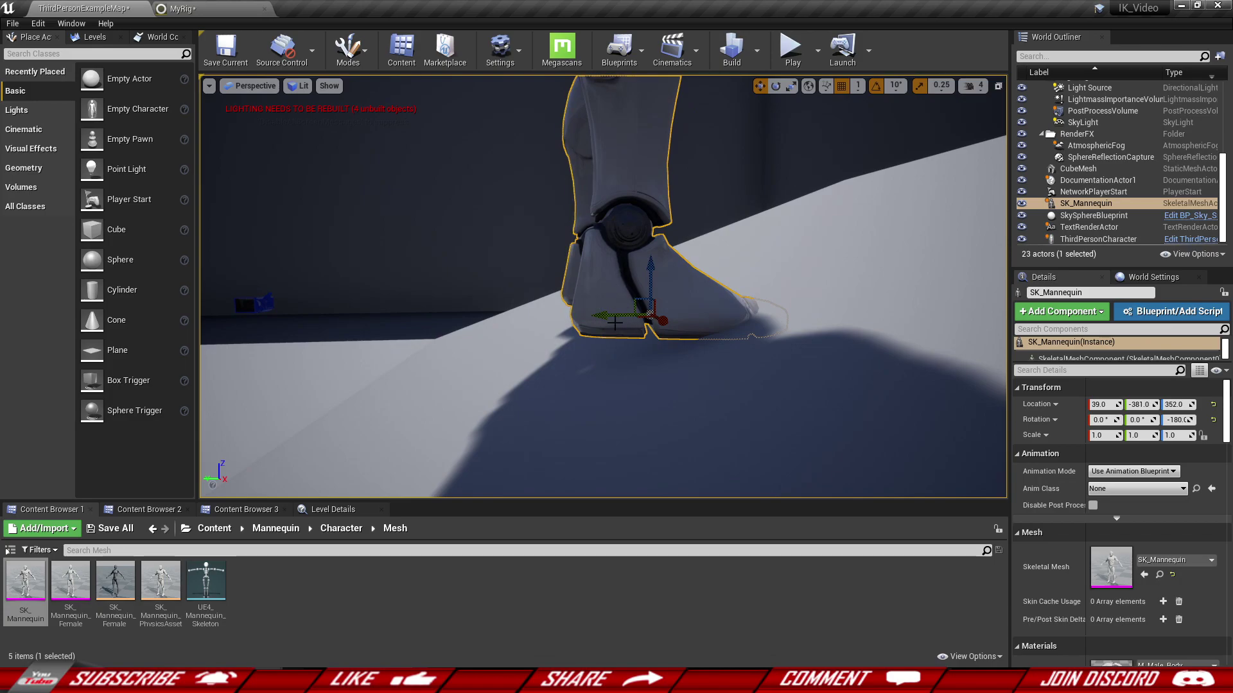
Step: Return to MyRig, select the IKFoot_L control and widen its details to read the full transform values
{"action": "left_click", "coordinate": [183, 8]}
{"action": "key", "text": "w"}
{"action": "right_click_drag", "start_coordinate": [177, 256], "coordinate": [170, 251]}
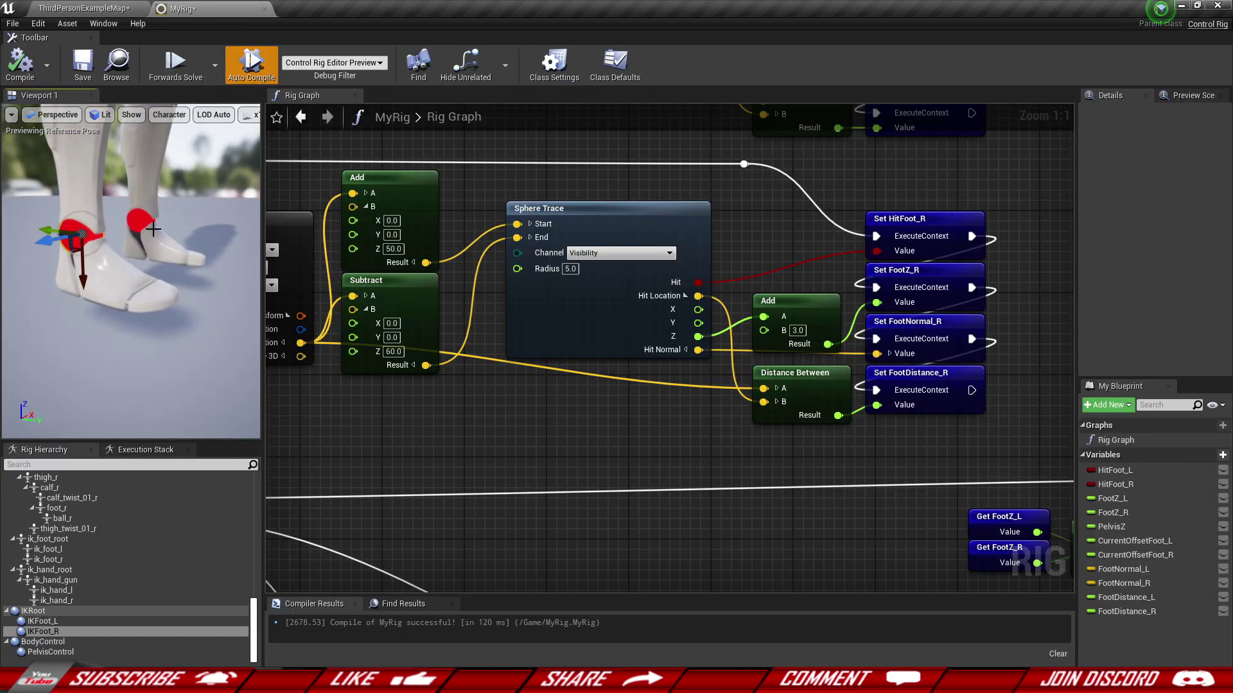
{"action": "left_click", "coordinate": [146, 220]}
{"action": "left_click", "coordinate": [68, 622]}
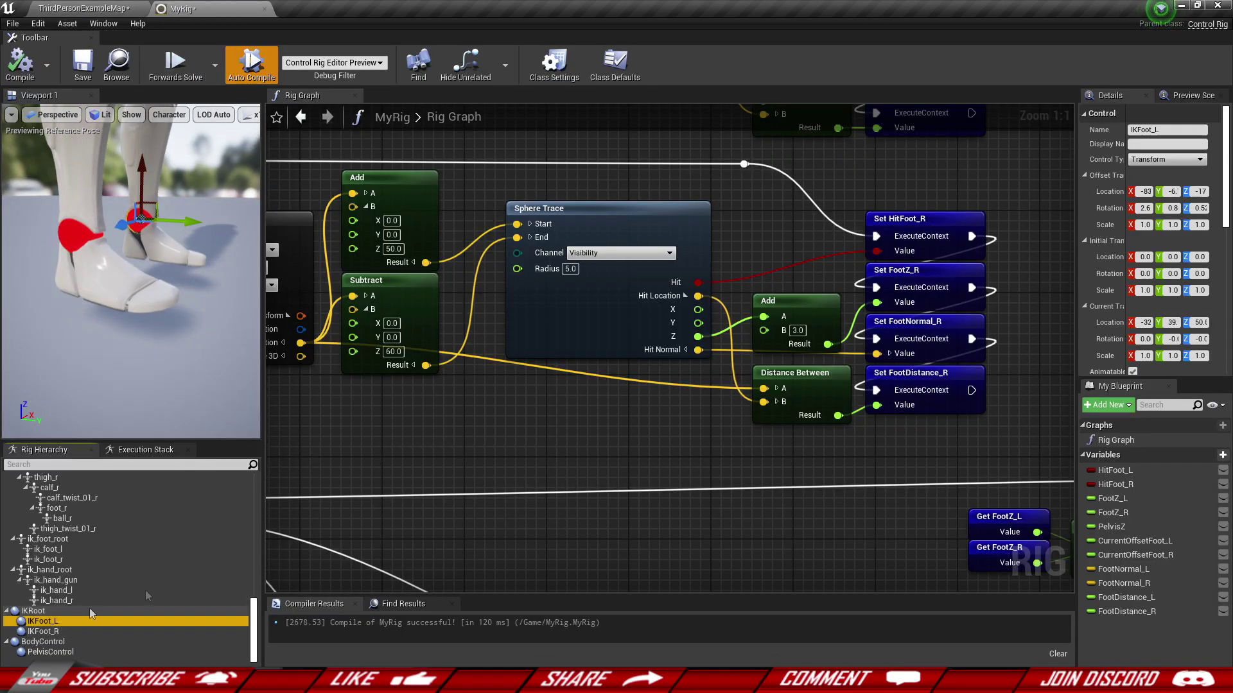
{"action": "left_click_drag", "start_coordinate": [1077, 323], "coordinate": [791, 326]}
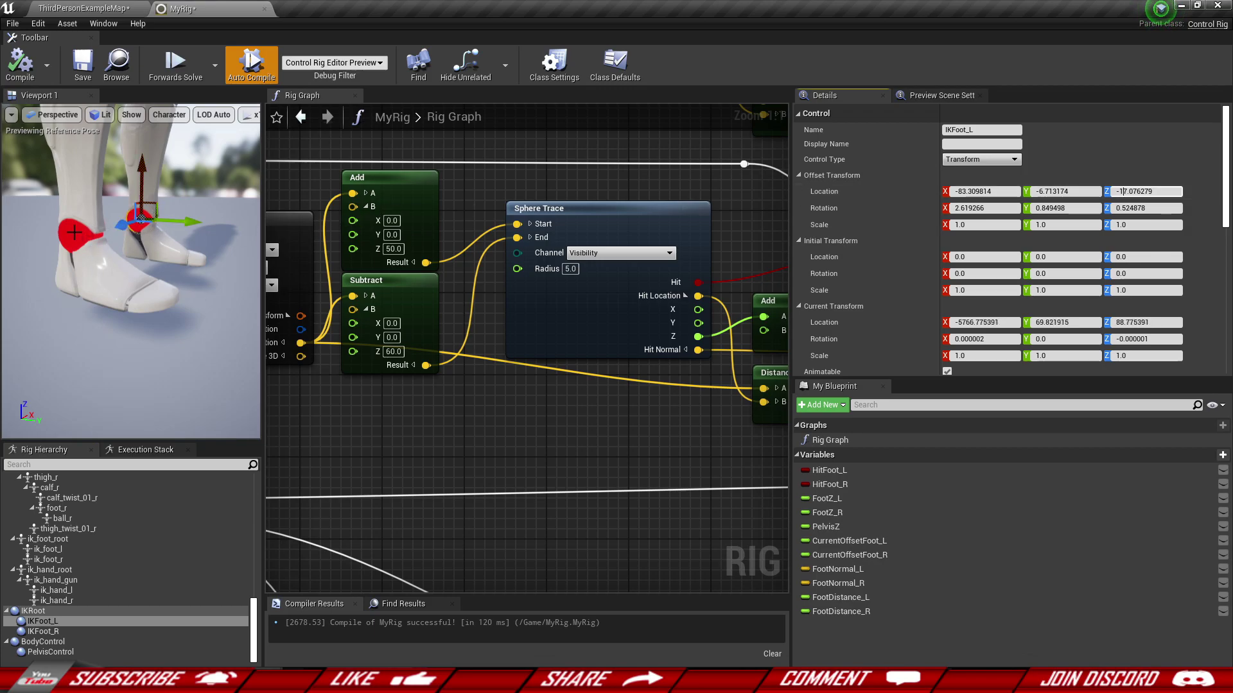
Step: Compare the IKFoot_R and IKFoot_L control transforms and inspect the left foot's height above the ground in the preview
{"action": "left_click", "coordinate": [75, 232]}
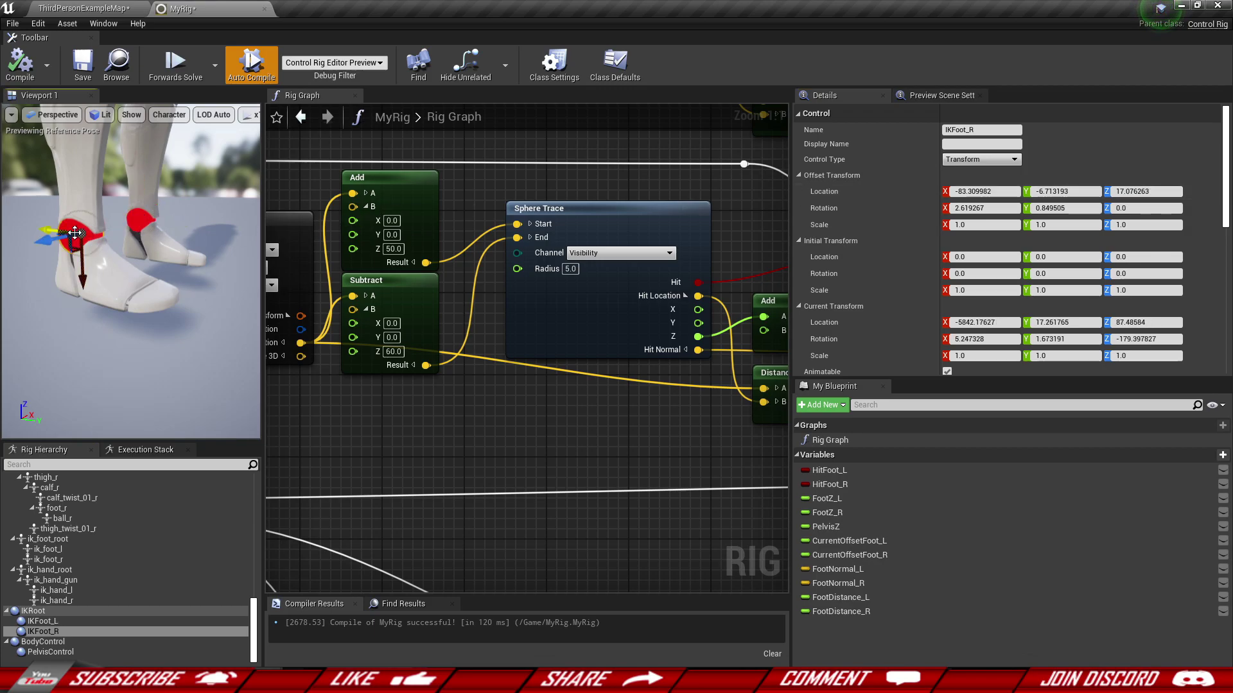
{"action": "left_click", "coordinate": [135, 220]}
{"action": "left_click_drag", "start_coordinate": [198, 307], "coordinate": [199, 347], "text": "alt"}
{"action": "right_click_drag", "start_coordinate": [198, 308], "coordinate": [198, 282], "text": "alt"}
{"action": "left_click_drag", "start_coordinate": [198, 308], "coordinate": [225, 269], "text": "alt"}
{"action": "right_click_drag", "start_coordinate": [199, 308], "coordinate": [199, 276], "text": "alt"}
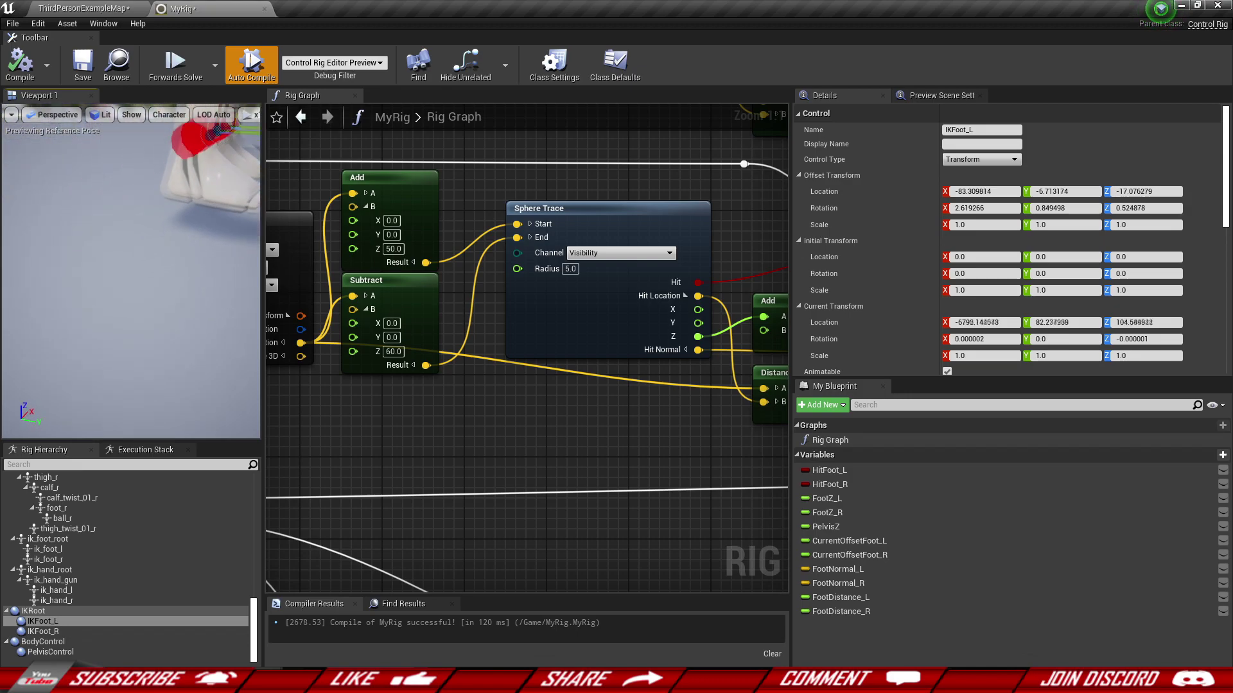
{"action": "left_click_drag", "start_coordinate": [198, 308], "coordinate": [174, 256], "text": "alt"}
{"action": "right_click_drag", "start_coordinate": [198, 307], "coordinate": [212, 251]}
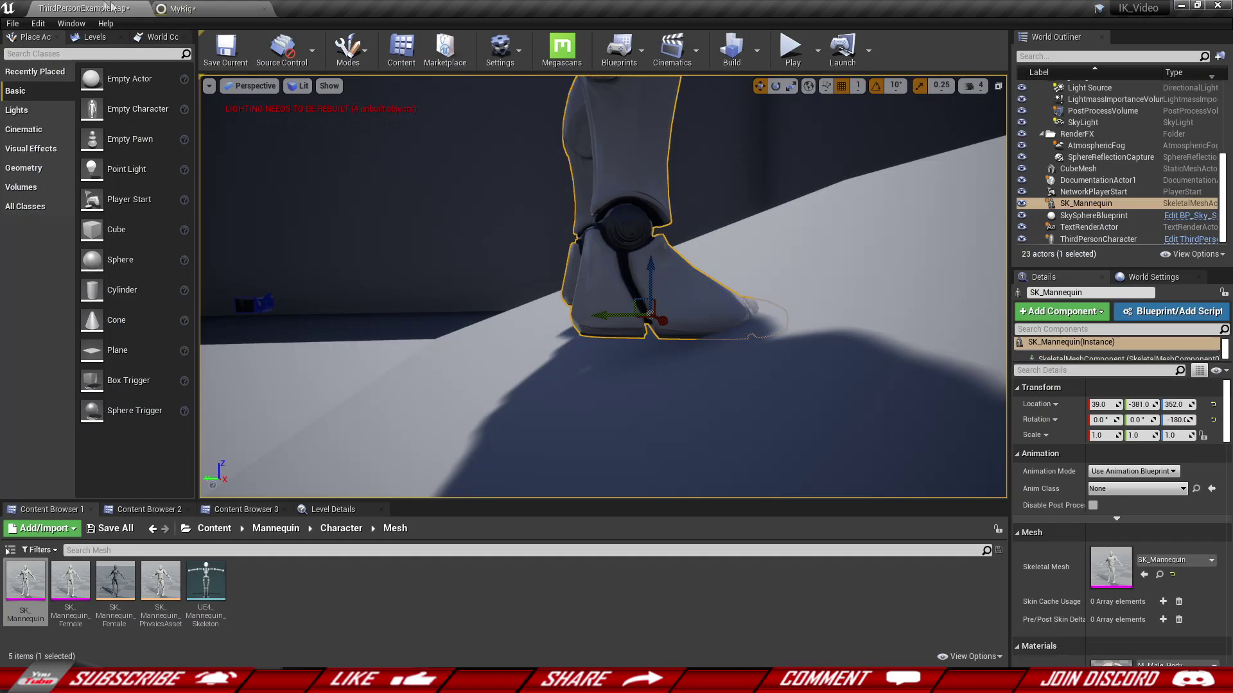
Step: Switch back to ThirdPersonExampleMap and delete SK_Mannequin from the level
{"action": "right_click_drag", "start_coordinate": [603, 287], "coordinate": [644, 250]}
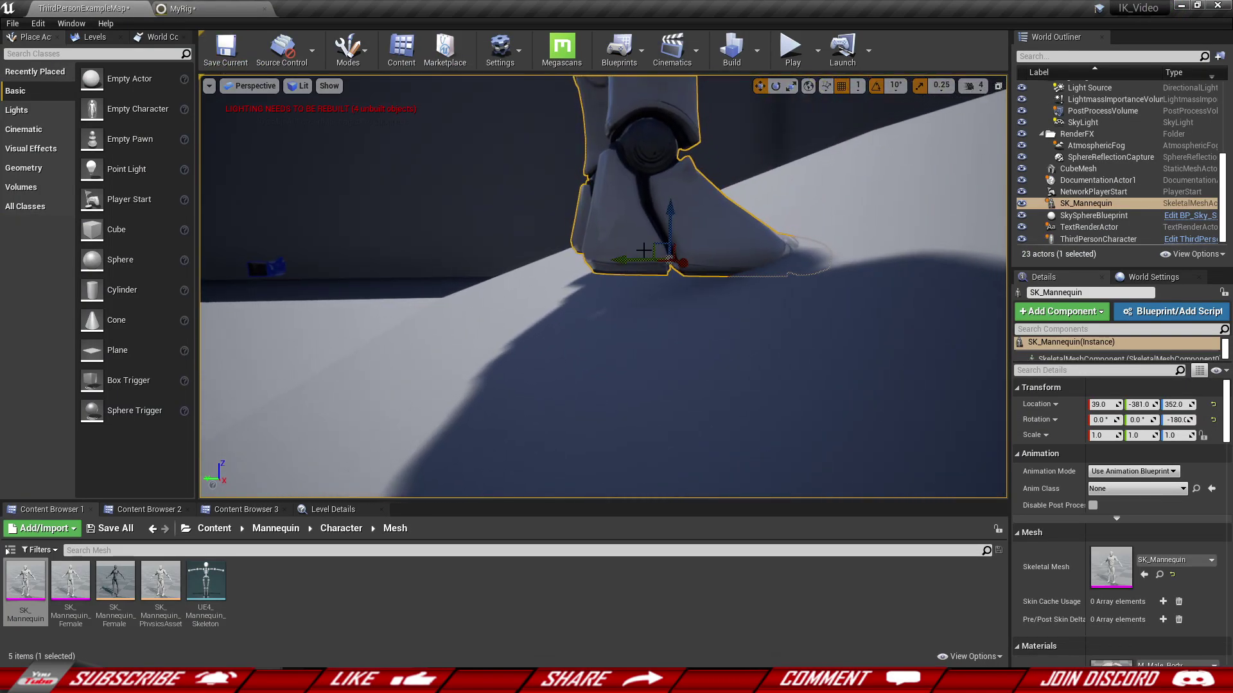
{"action": "key", "text": "Delete"}
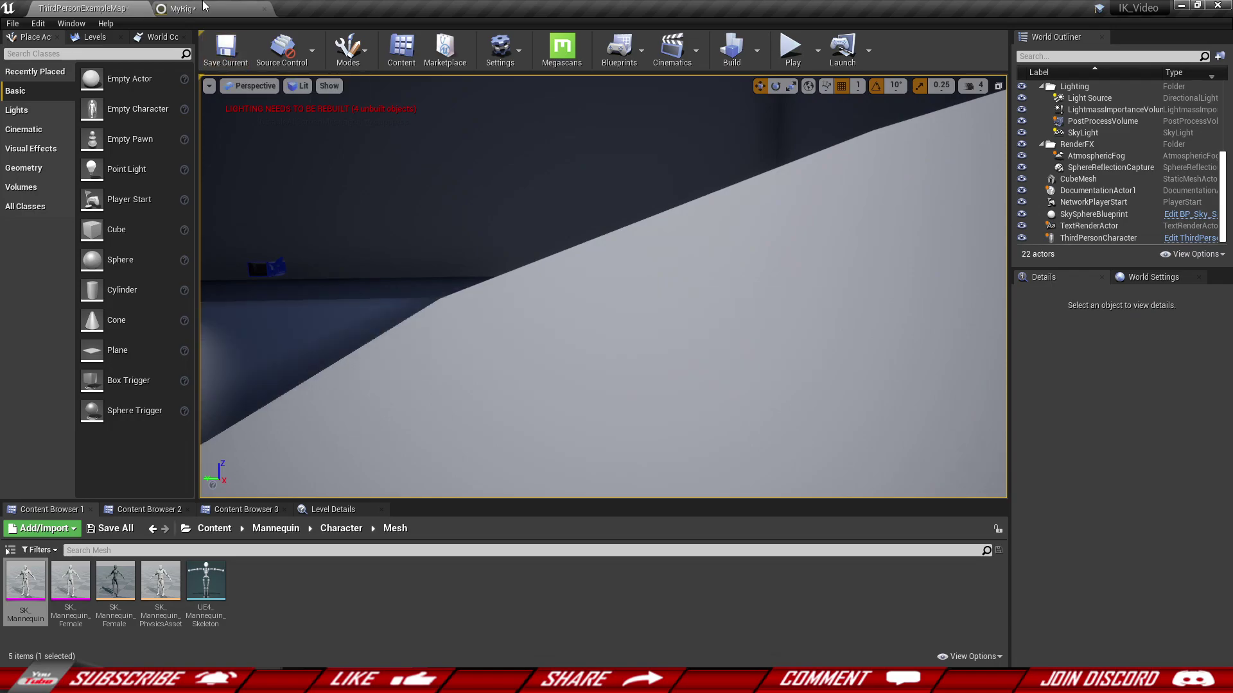
Step: Return to the MyRig graph and move Get HitFoot_L farther from the Branch node above the left foot's Aim Math
{"action": "left_click", "coordinate": [192, 8]}
{"action": "scroll", "coordinate": [559, 279], "scroll_direction": "down", "scroll_amount": 5}
{"action": "scroll", "coordinate": [559, 279], "scroll_direction": "down", "scroll_amount": 2}
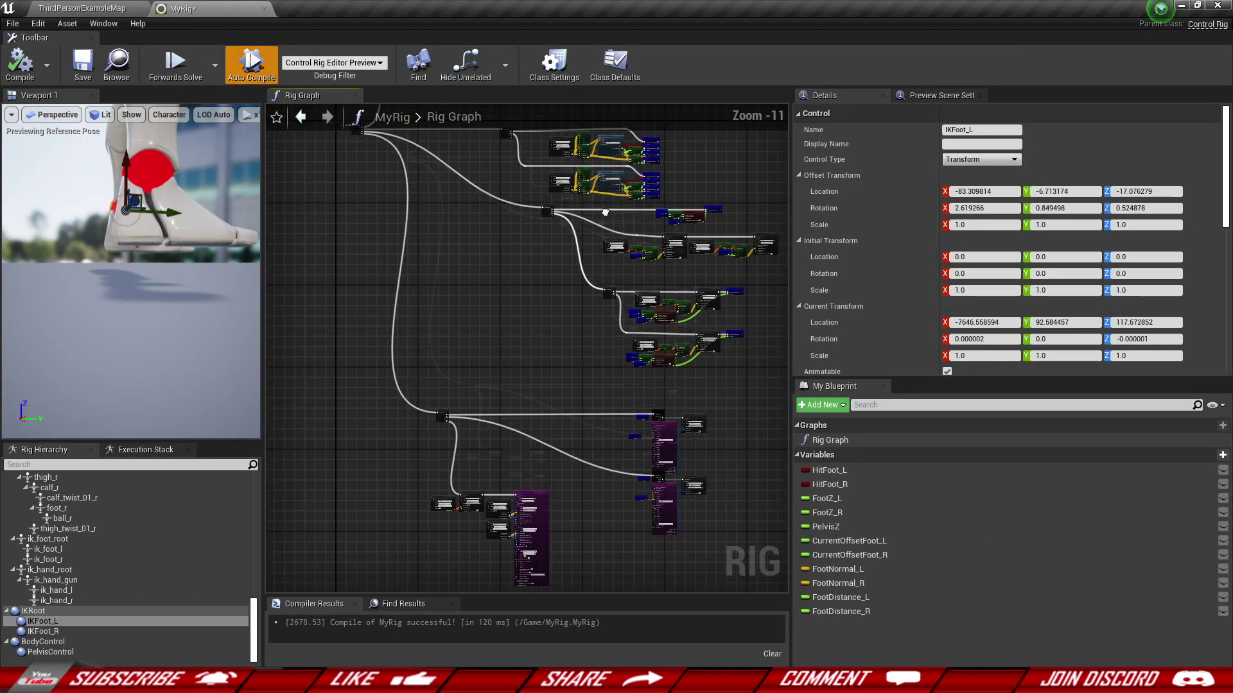
{"action": "right_click_drag", "start_coordinate": [514, 405], "coordinate": [538, 365]}
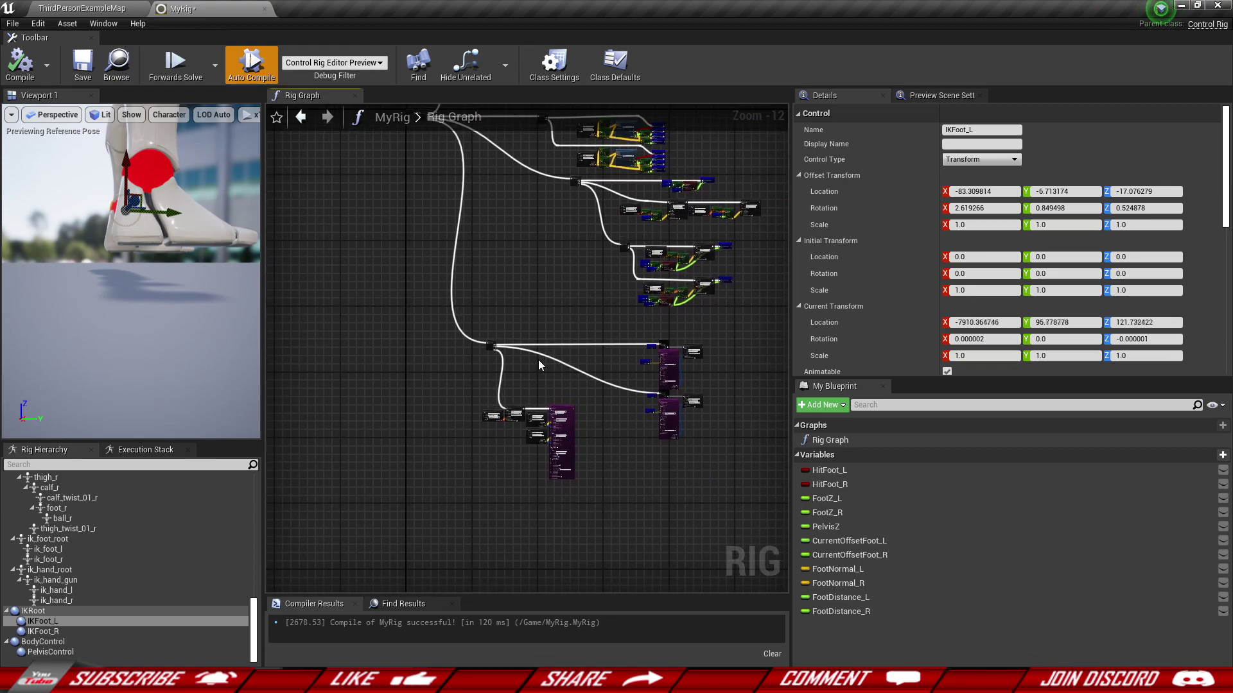
{"action": "mouse_move", "coordinate": [541, 287]}
{"action": "right_mouse_down"}
{"action": "mouse_move", "coordinate": [549, 322]}
{"action": "mouse_move", "coordinate": [546, 294]}
{"action": "right_mouse_up"}
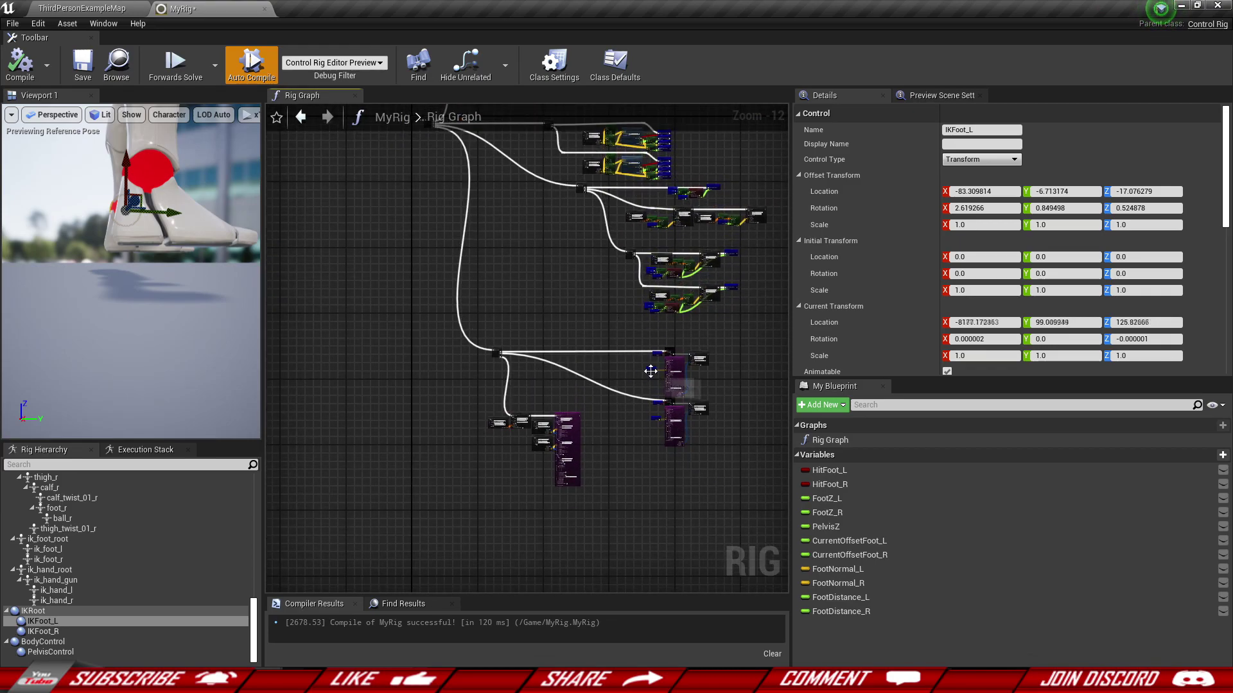
{"action": "scroll", "coordinate": [650, 371], "scroll_direction": "up", "scroll_amount": 12}
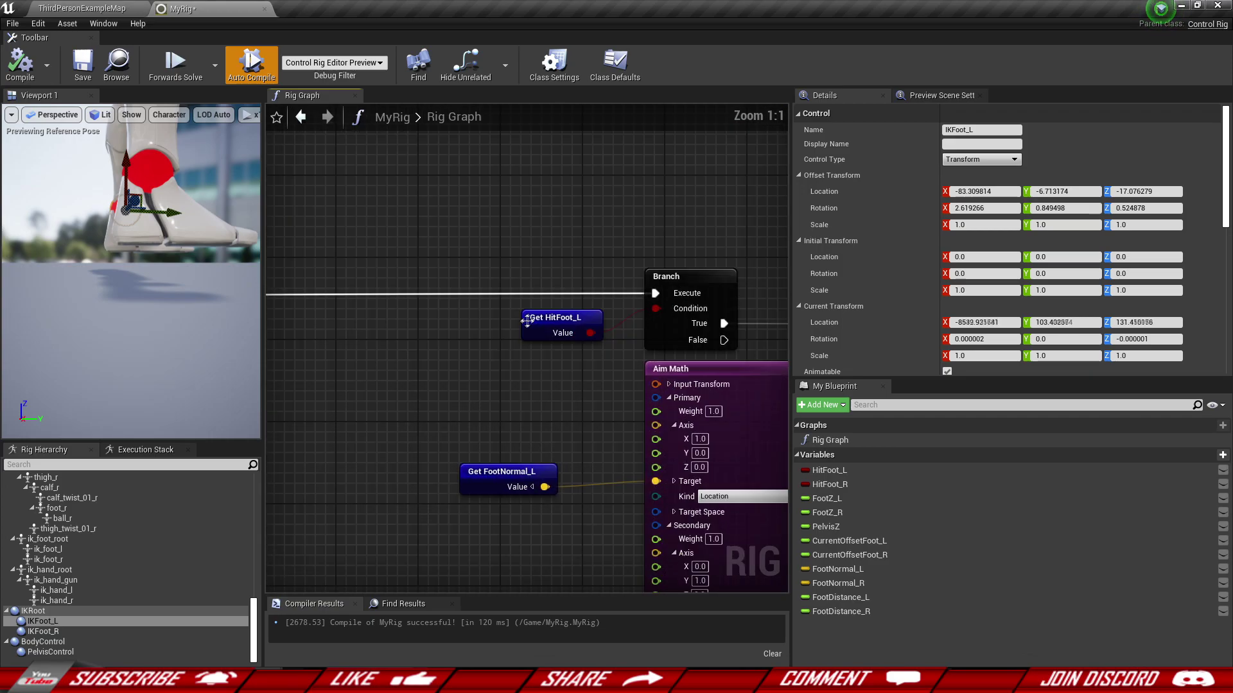
{"action": "left_click_drag", "start_coordinate": [556, 330], "coordinate": [411, 320]}
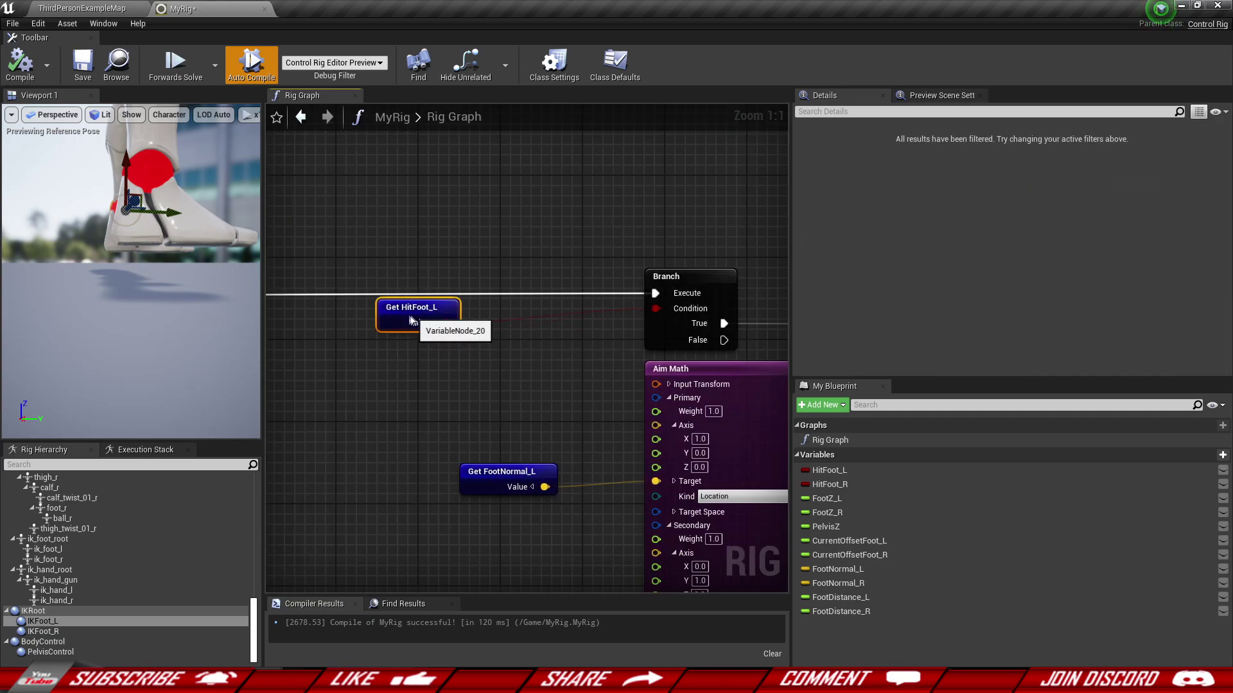
{"action": "left_click", "coordinate": [396, 365]}
{"action": "right_click_drag", "start_coordinate": [395, 365], "coordinate": [409, 367]}
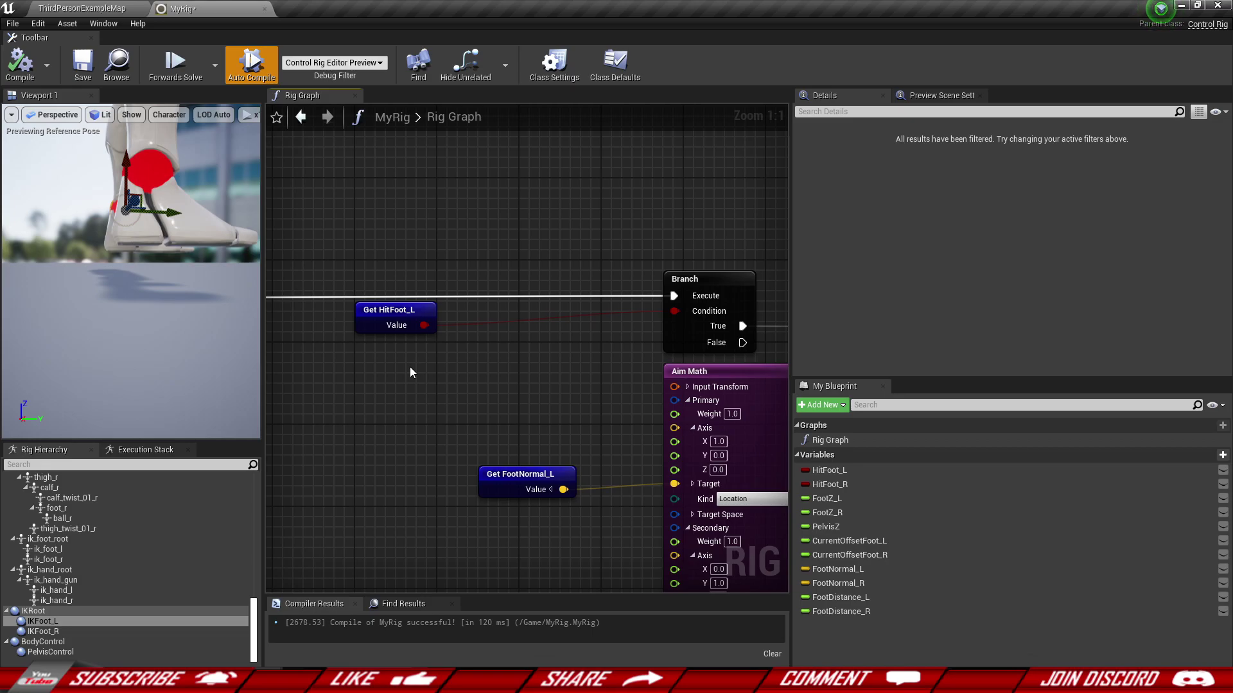
Step: Narrow the details area and add a Get FootDistance_L node directly below Get HitFoot_L
{"action": "left_click_drag", "start_coordinate": [791, 302], "coordinate": [946, 289]}
{"action": "right_click_drag", "start_coordinate": [810, 282], "coordinate": [817, 239]}
{"action": "right_click_drag", "start_coordinate": [825, 527], "coordinate": [833, 547]}
{"action": "left_click", "coordinate": [996, 598]}
{"action": "left_click_drag", "start_coordinate": [996, 597], "coordinate": [504, 341]}
{"action": "left_click", "coordinate": [411, 348]}
Step: Add a Less Equal node fed by Get FootDistance_L, with its B value set to 30.0
{"action": "type", "text": "<="}
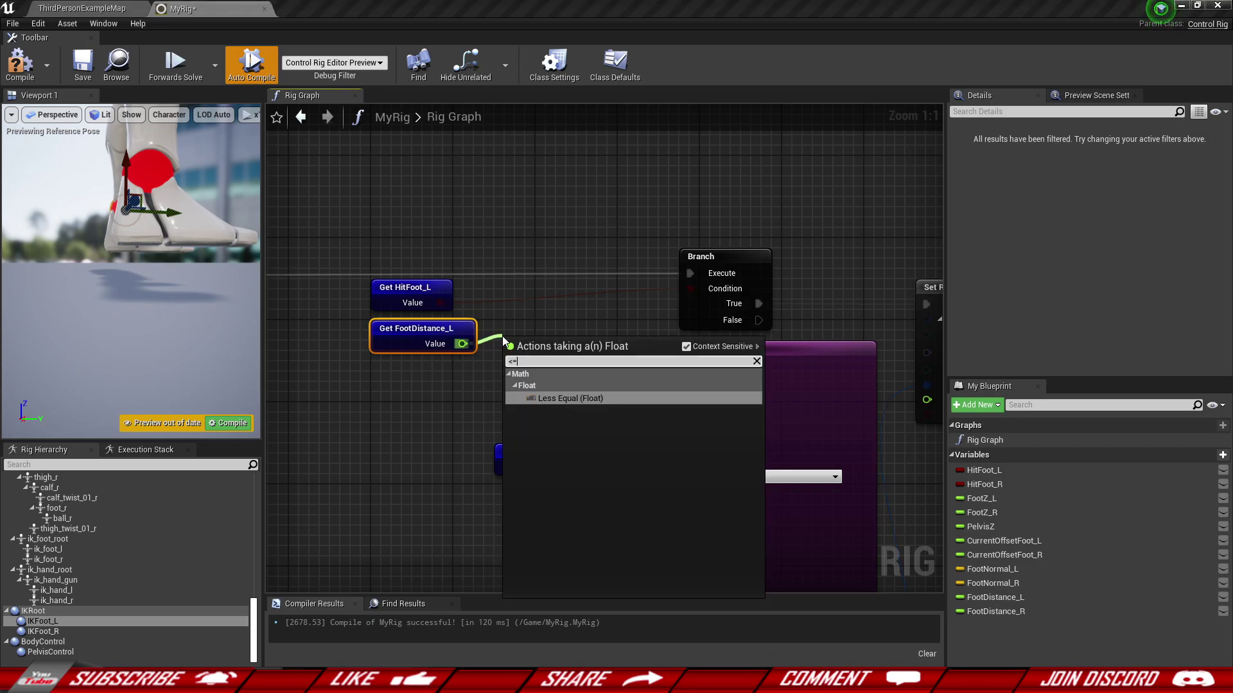
{"action": "key", "text": "Return"}
{"action": "left_click_drag", "start_coordinate": [554, 343], "coordinate": [533, 323]}
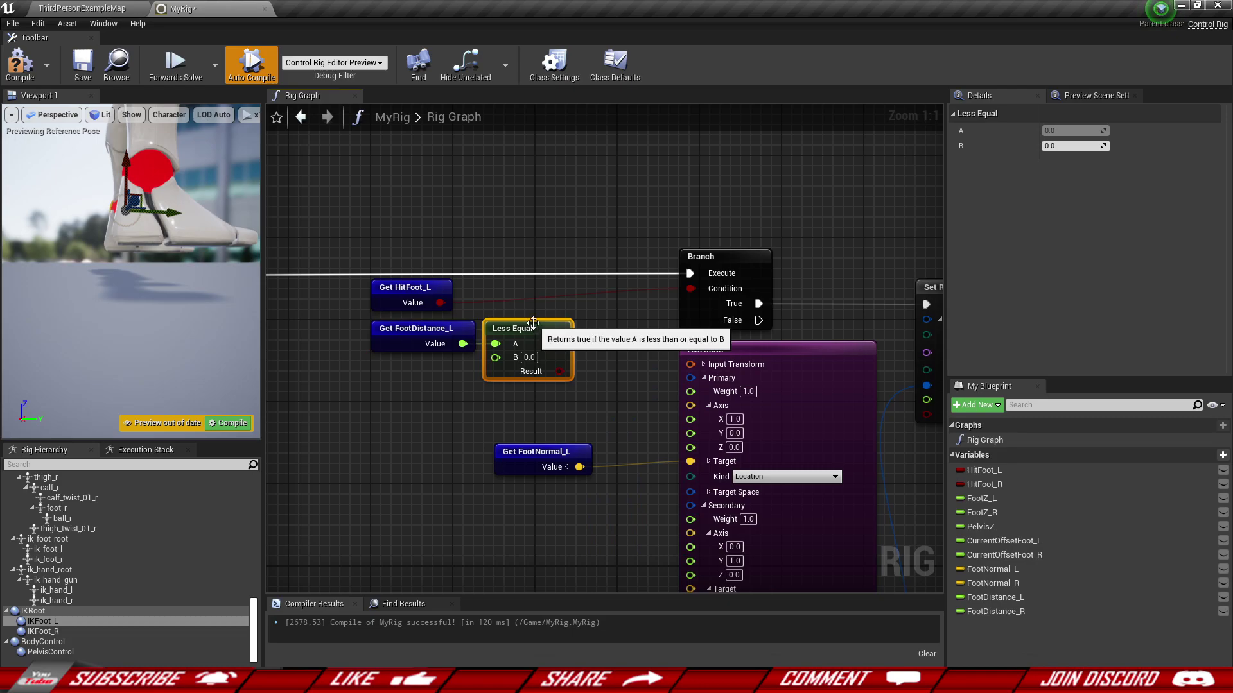
{"action": "type", "text": "30.0"}
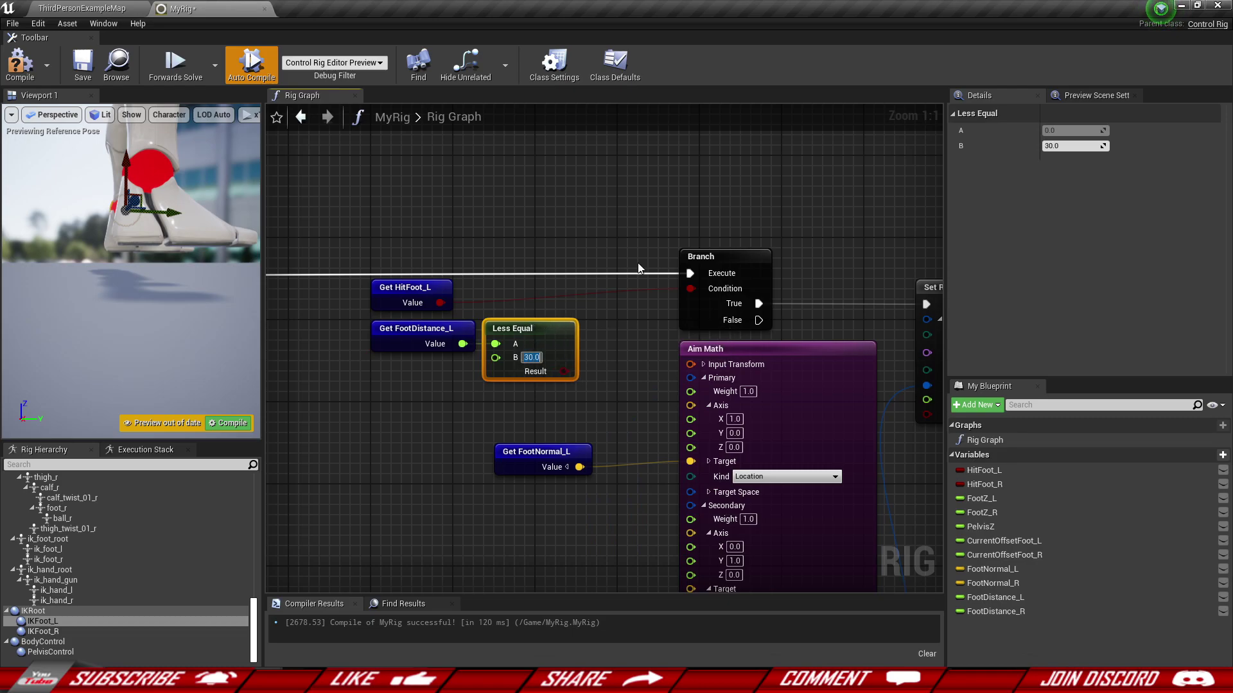
Step: Combine HitFoot_L and the left Less Equal result in an And node, and connect it to the left Branch's Condition
{"action": "left_click_drag", "start_coordinate": [440, 304], "coordinate": [580, 299]}
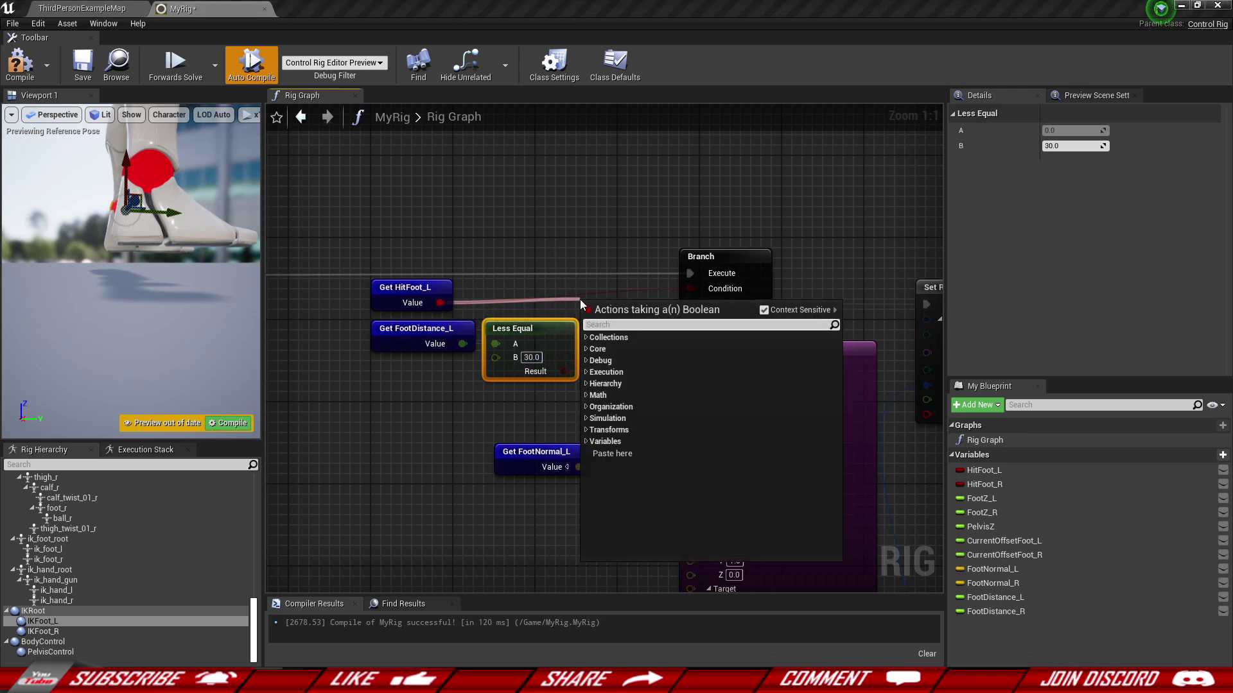
{"action": "type", "text": "and"}
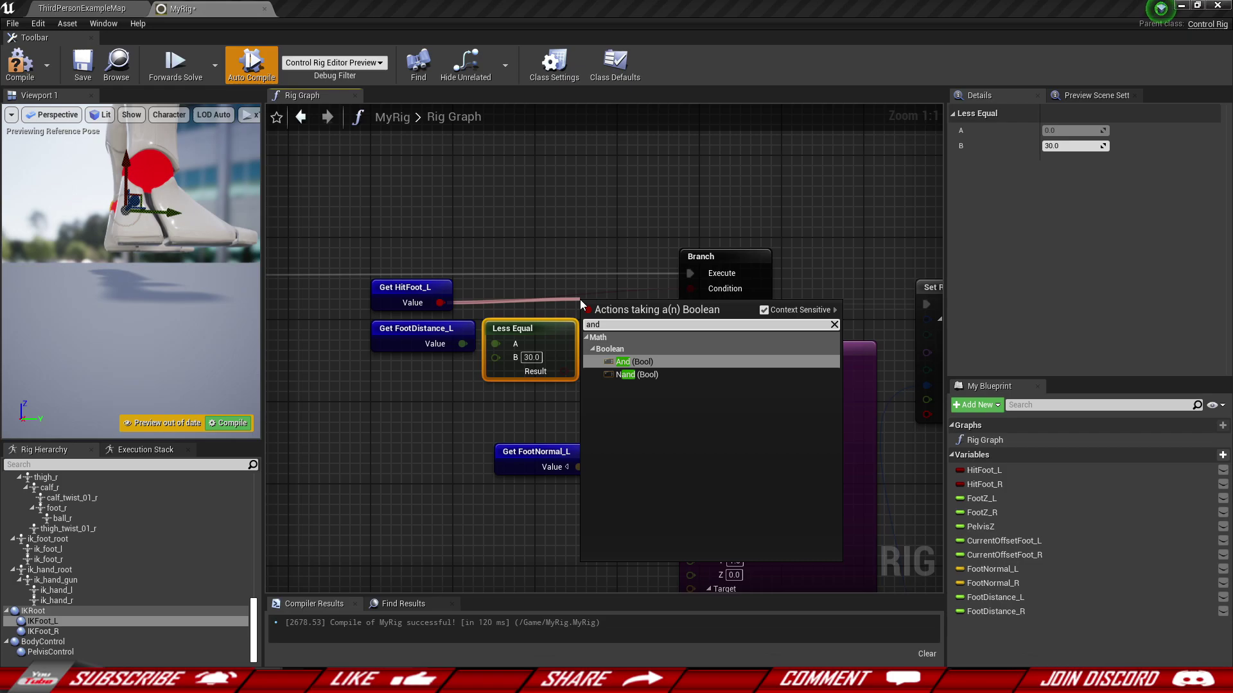
{"action": "left_click", "coordinate": [646, 360]}
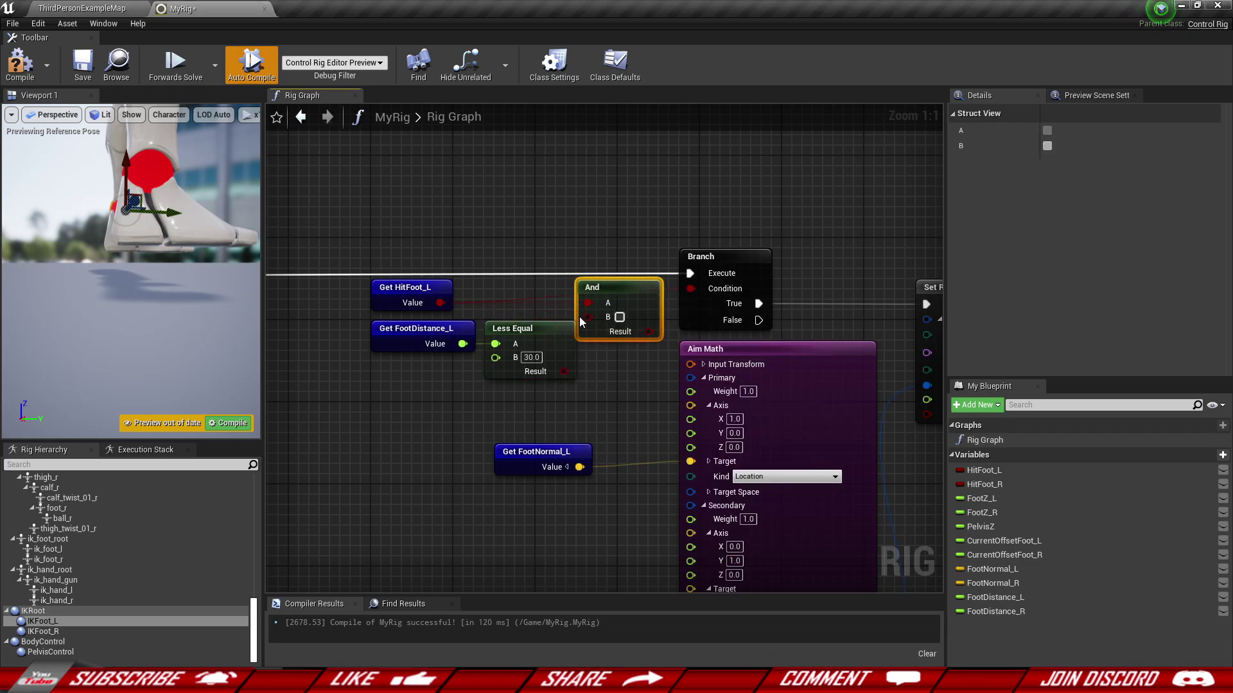
{"action": "left_click_drag", "start_coordinate": [591, 319], "coordinate": [563, 371]}
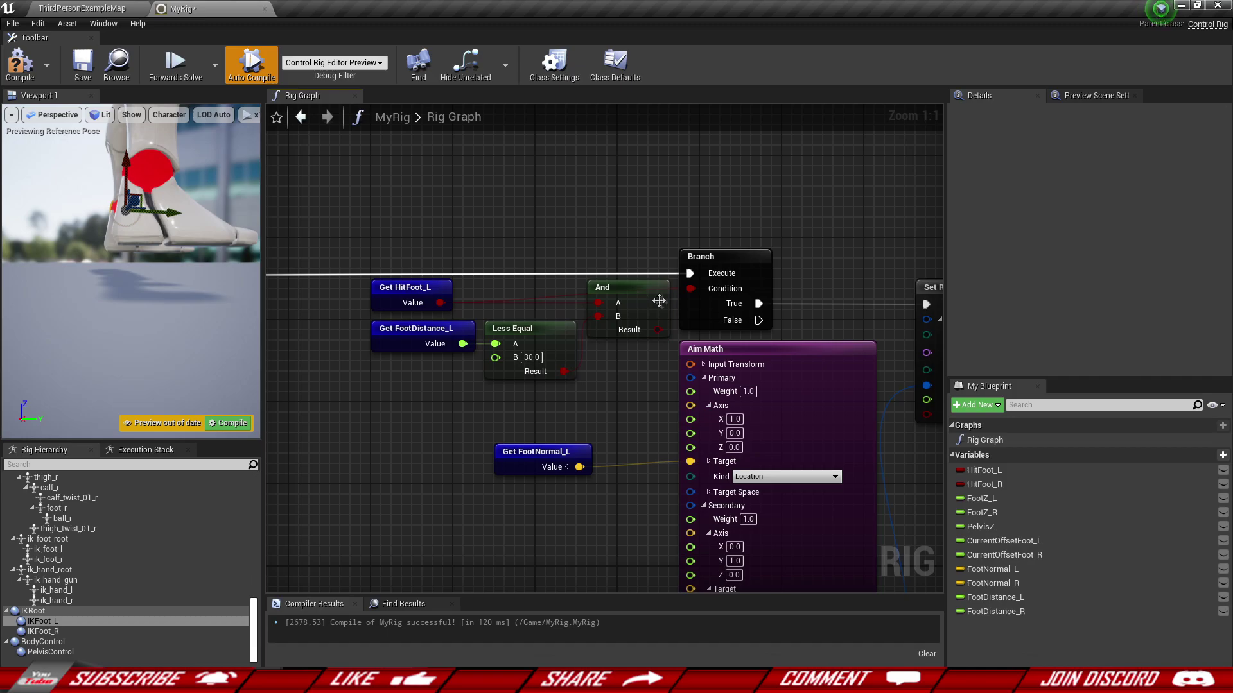
{"action": "left_click_drag", "start_coordinate": [658, 330], "coordinate": [690, 289]}
Step: Move Get HitFoot_R farther from its Branch node and add a Get FootDistance_R node below it
{"action": "right_click_drag", "start_coordinate": [556, 441], "coordinate": [547, 348]}
{"action": "scroll", "coordinate": [438, 343], "scroll_direction": "down", "scroll_amount": 1}
{"action": "scroll", "coordinate": [507, 374], "scroll_direction": "down", "scroll_amount": 2}
{"action": "scroll", "coordinate": [516, 270], "scroll_direction": "up", "scroll_amount": 3}
{"action": "left_click_drag", "start_coordinate": [606, 363], "coordinate": [466, 361]}
{"action": "left_click_drag", "start_coordinate": [1003, 610], "coordinate": [462, 429]}
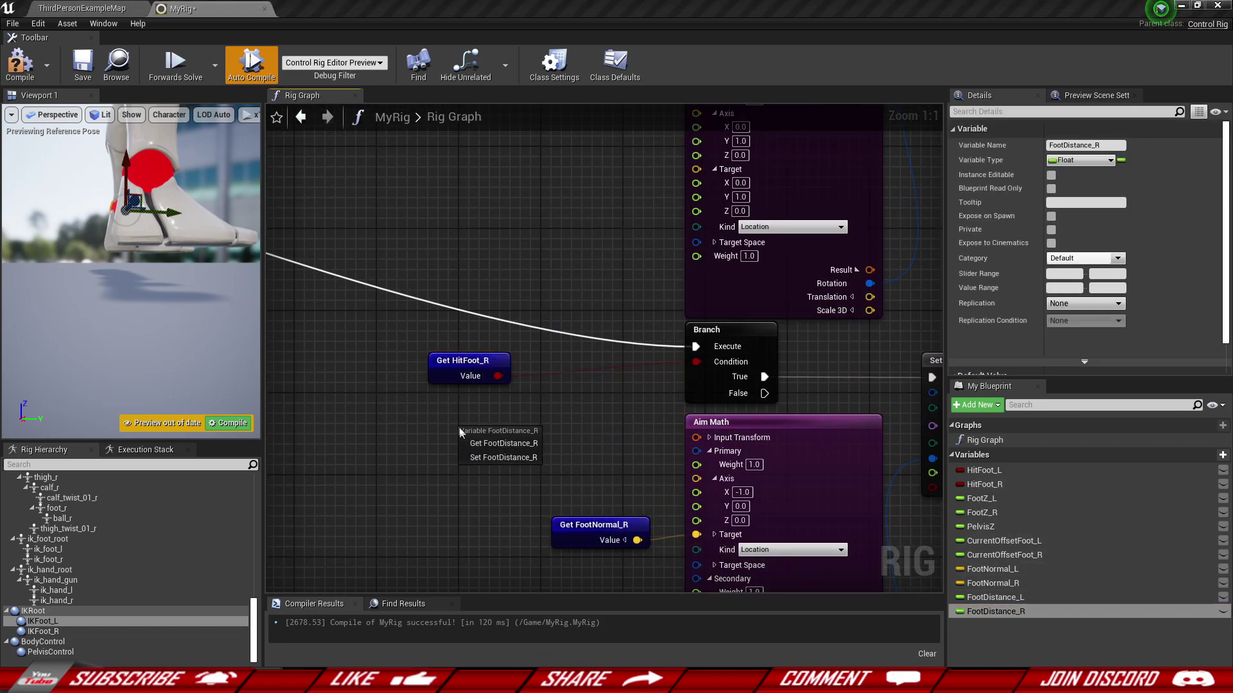
{"action": "left_click", "coordinate": [496, 442]}
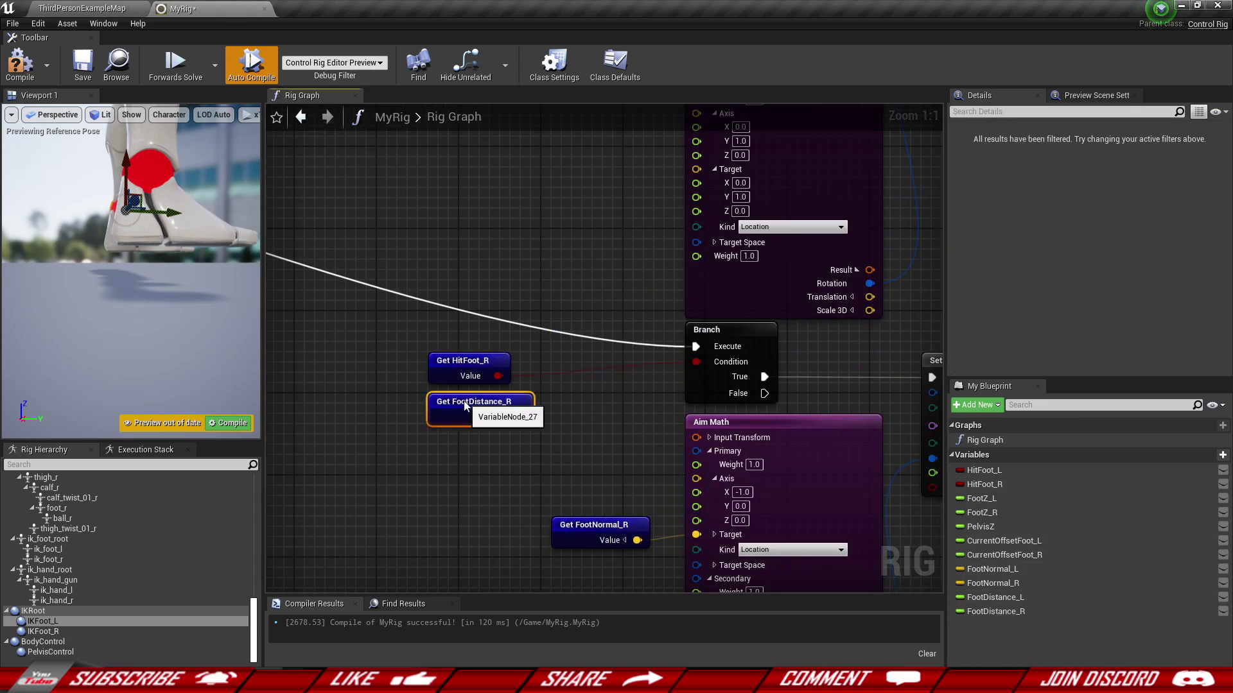
Step: Add a Less Equal node fed by Get FootDistance_R, set its B value to 30.0 and place it beside the variable node
{"action": "left_click_drag", "start_coordinate": [519, 406], "coordinate": [559, 409]}
{"action": "type", "text": "less"}
{"action": "key", "text": "Return"}
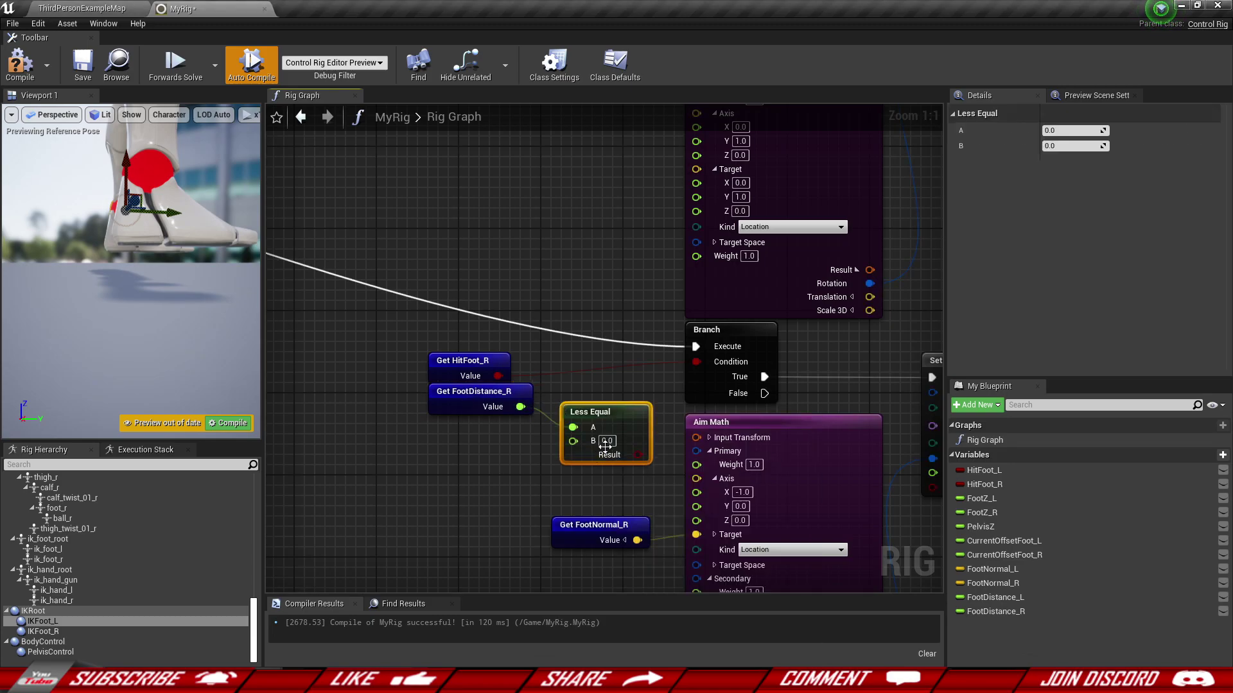
{"action": "type", "text": "30"}
{"action": "key", "text": "Return"}
{"action": "left_click_drag", "start_coordinate": [604, 405], "coordinate": [583, 384]}
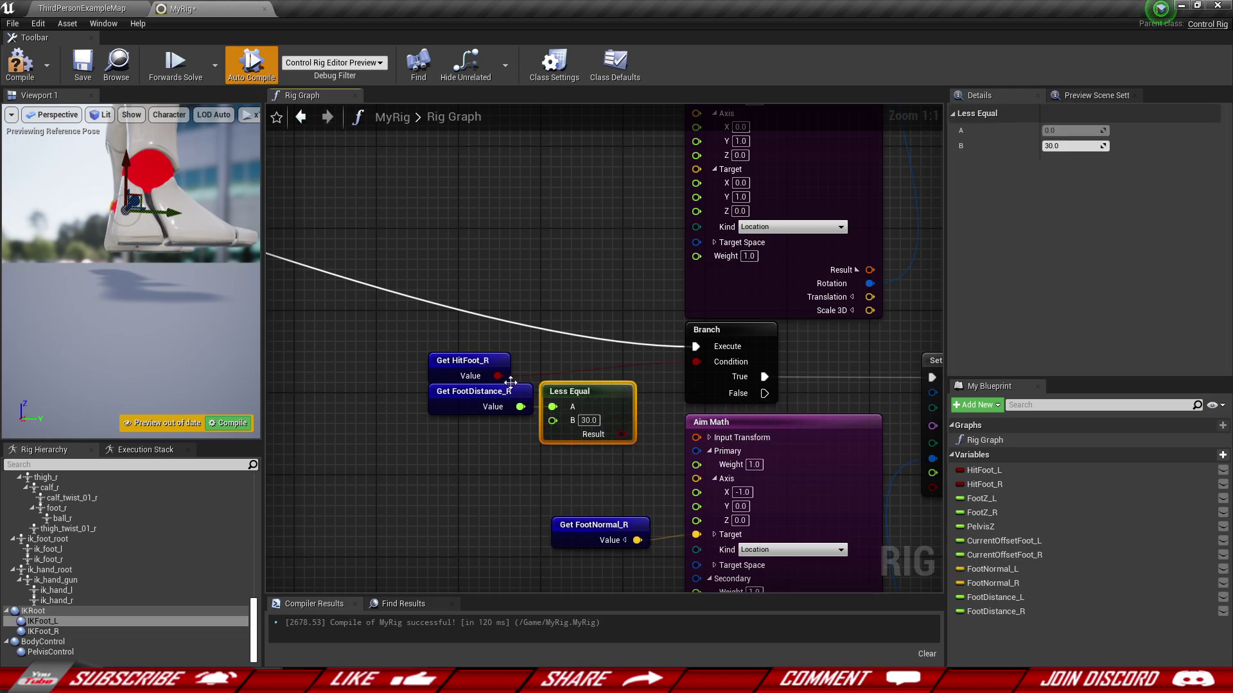
Step: Combine HitFoot_R and the right Less Equal result in an And node, connect it to the right Branch's Condition and tidy the nodes
{"action": "left_click_drag", "start_coordinate": [622, 434], "coordinate": [656, 379]}
{"action": "type", "text": "and"}
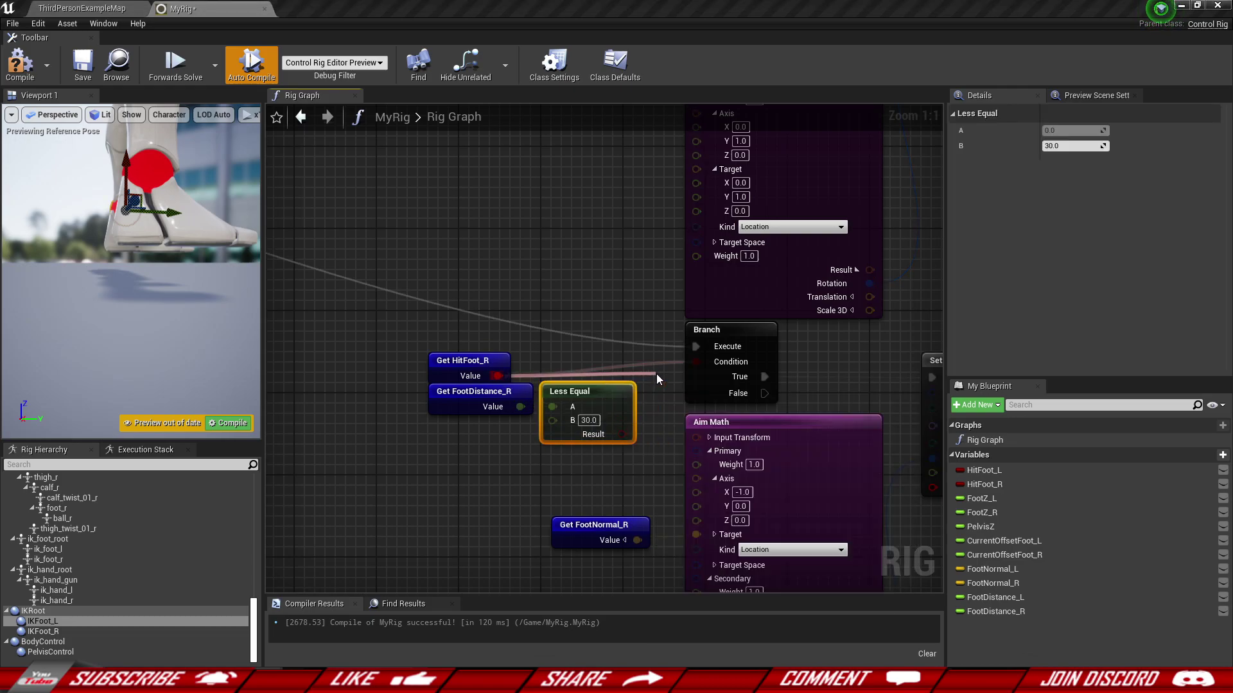
{"action": "key", "text": "Return"}
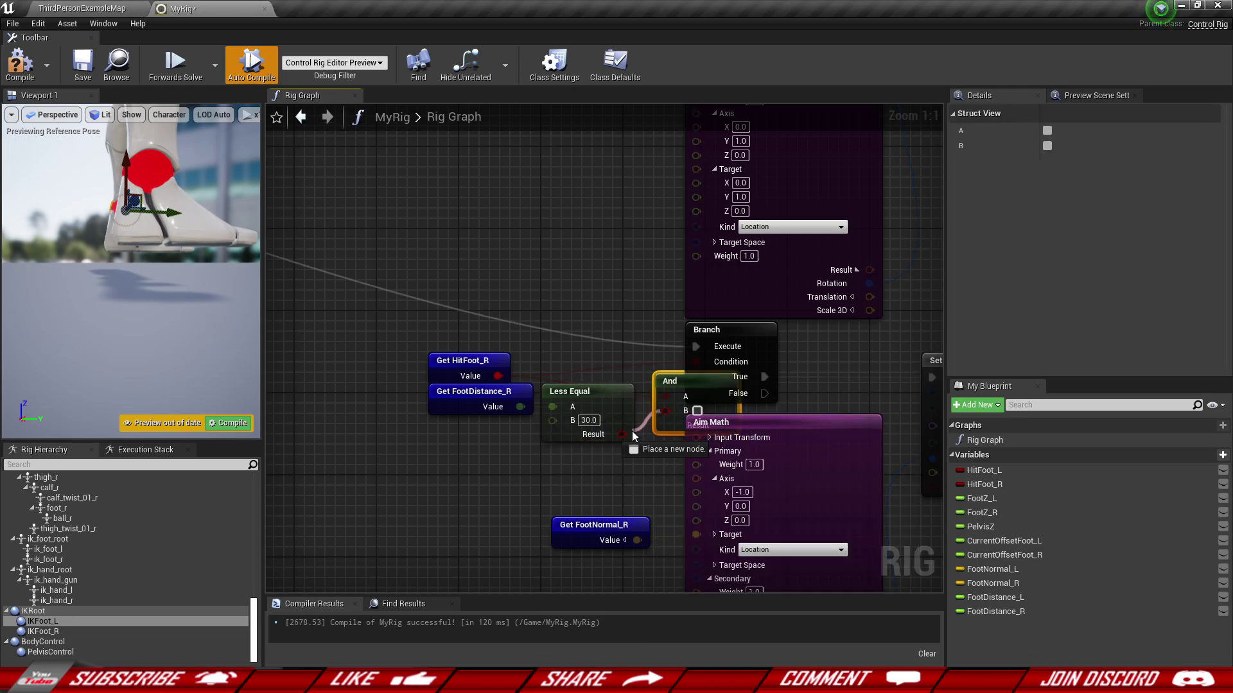
{"action": "left_click_drag", "start_coordinate": [688, 387], "coordinate": [678, 367]}
{"action": "left_click_drag", "start_coordinate": [477, 336], "coordinate": [696, 363]}
{"action": "left_click_drag", "start_coordinate": [630, 388], "coordinate": [650, 398]}
{"action": "scroll", "coordinate": [617, 468], "scroll_direction": "down", "scroll_amount": 2}
{"action": "left_click", "coordinate": [618, 473]}
{"action": "right_click_drag", "start_coordinate": [618, 473], "coordinate": [557, 472]}
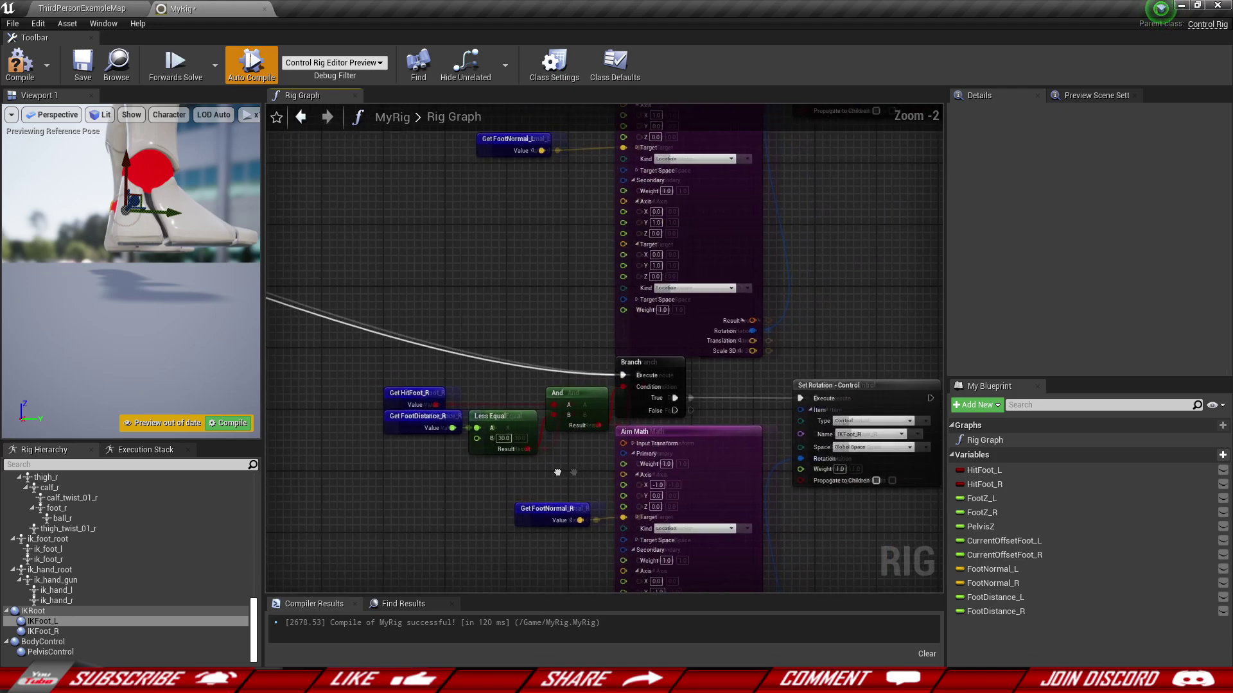
{"action": "scroll", "coordinate": [366, 357], "scroll_direction": "down", "scroll_amount": 1}
{"action": "left_click_drag", "start_coordinate": [555, 437], "coordinate": [553, 435]}
{"action": "left_click_drag", "start_coordinate": [552, 406], "coordinate": [545, 406]}
{"action": "left_click", "coordinate": [550, 449]}
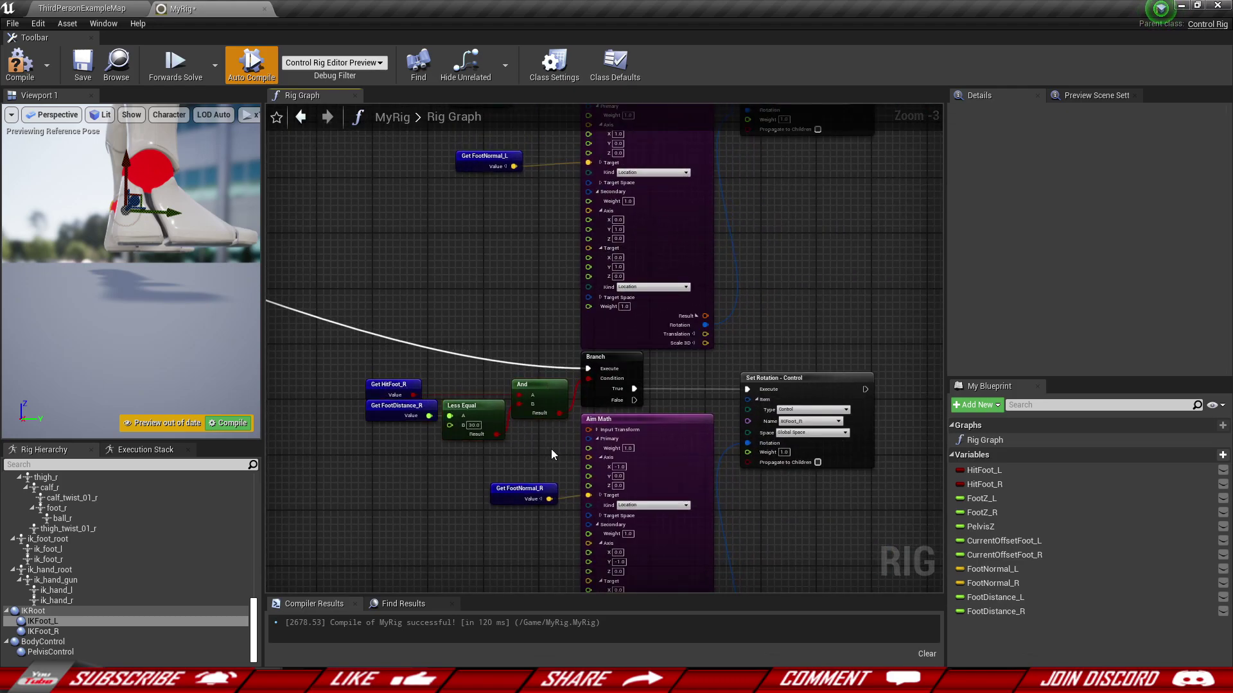
{"action": "scroll", "coordinate": [551, 449], "scroll_direction": "down", "scroll_amount": 3}
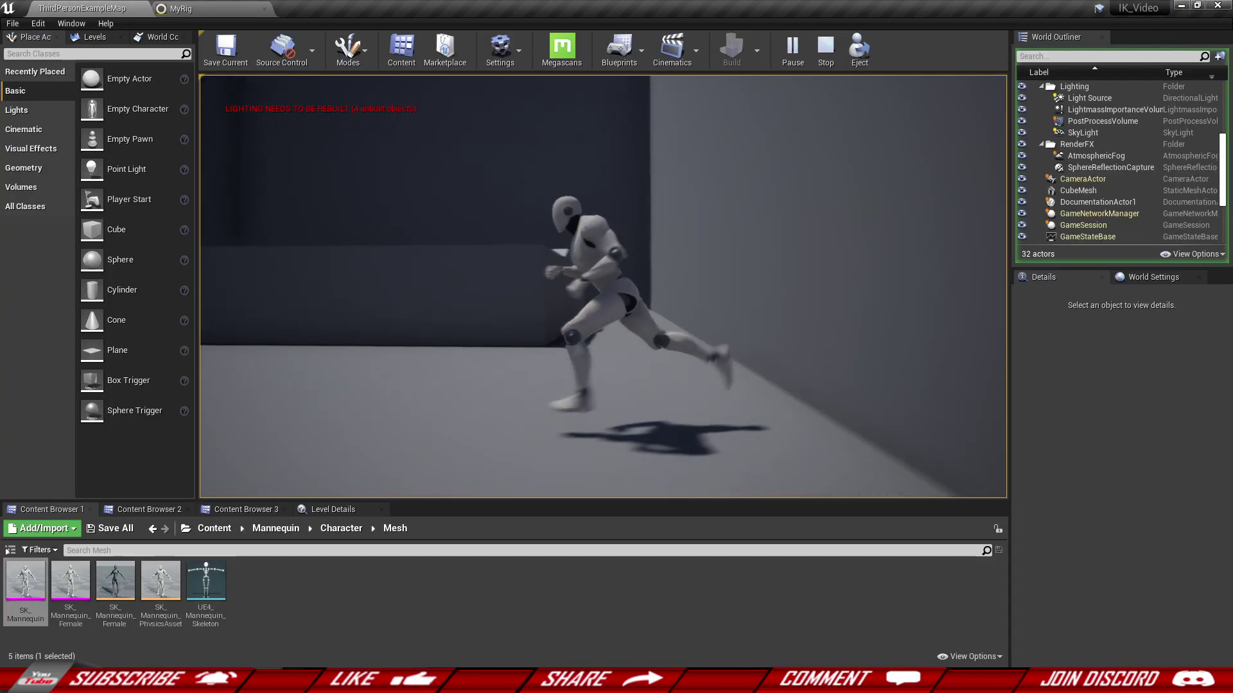
Step: Play-test ThirdPersonExampleMap by running the character over flat ground and ramps to check the foot placement, and end the play session
{"action": "key", "text": "d"}
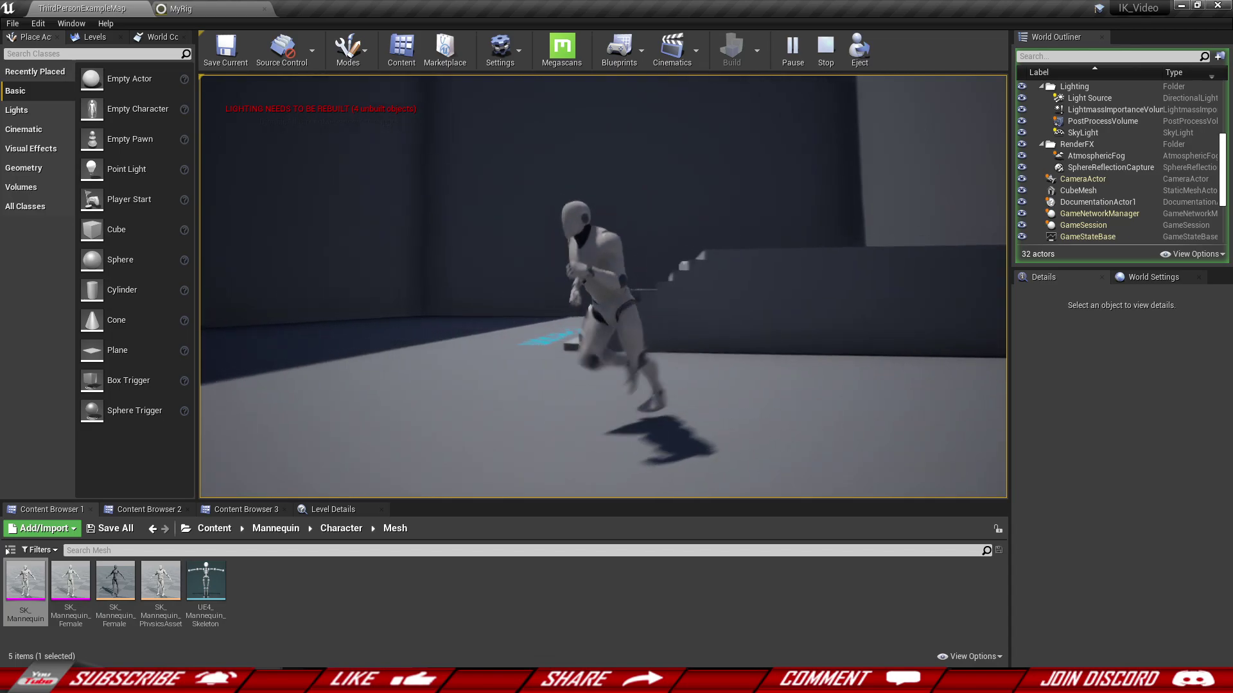
{"action": "key", "text": "a"}
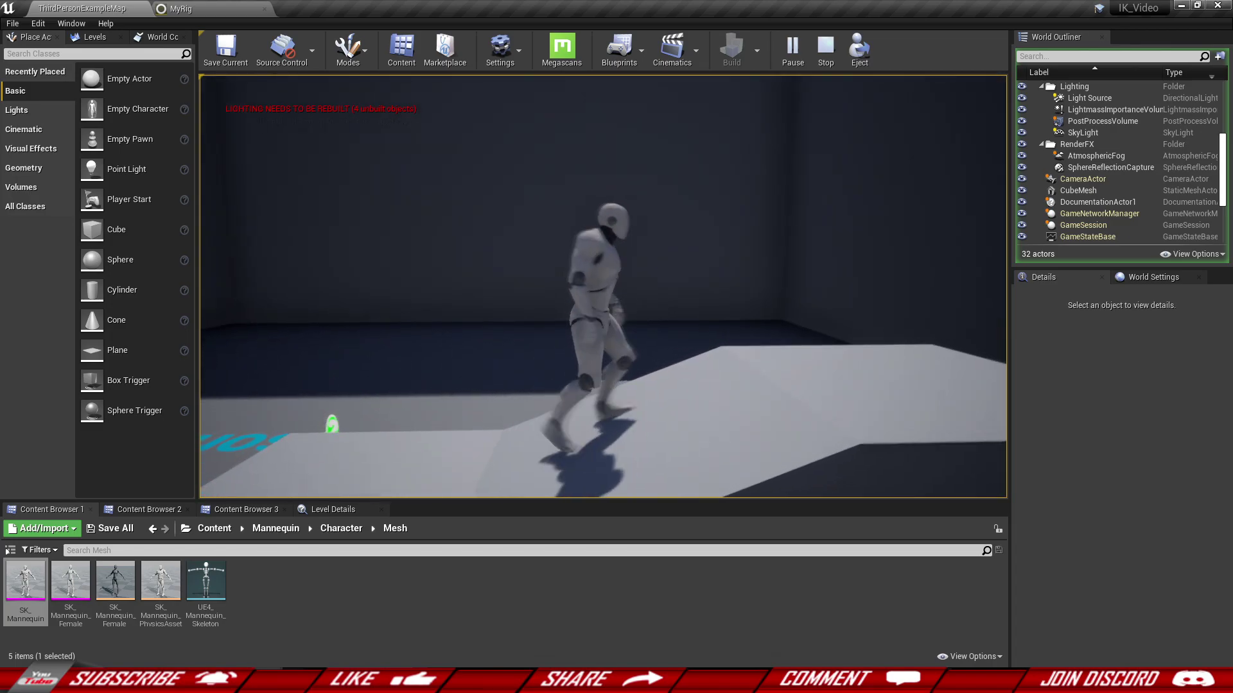
{"action": "key", "text": "s"}
{"action": "key", "text": "d"}
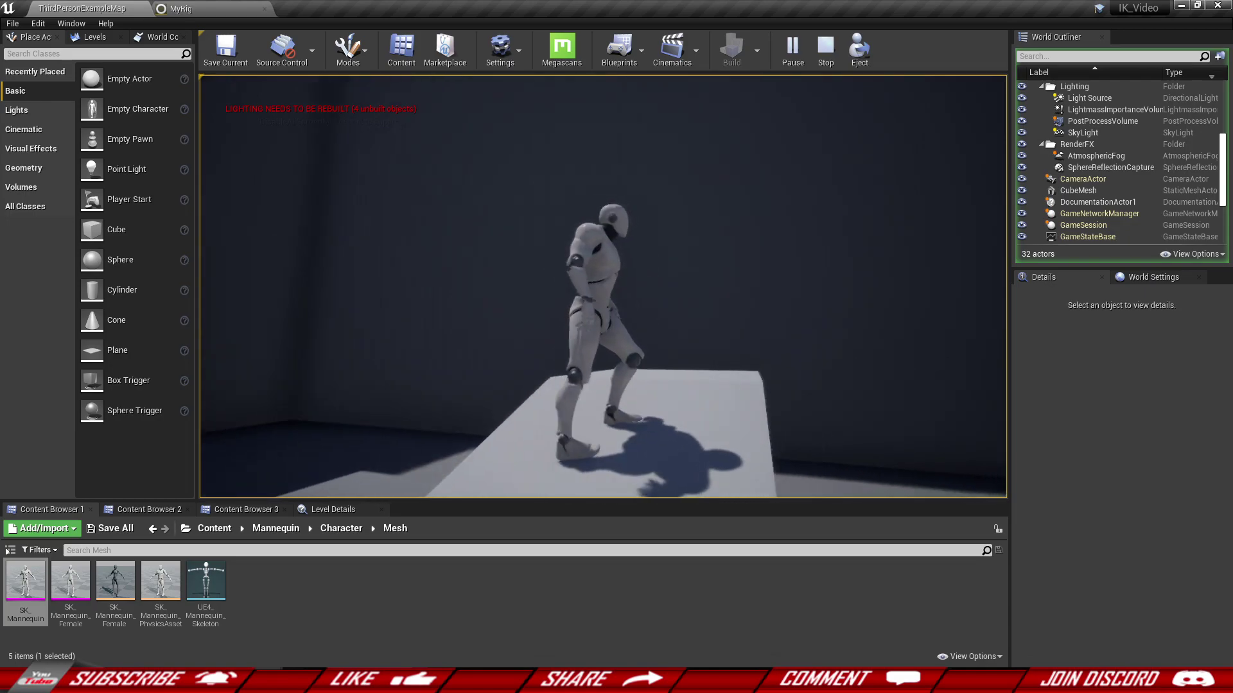
{"action": "key", "text": "s"}
{"action": "key", "text": "w"}
{"action": "key", "text": "s"}
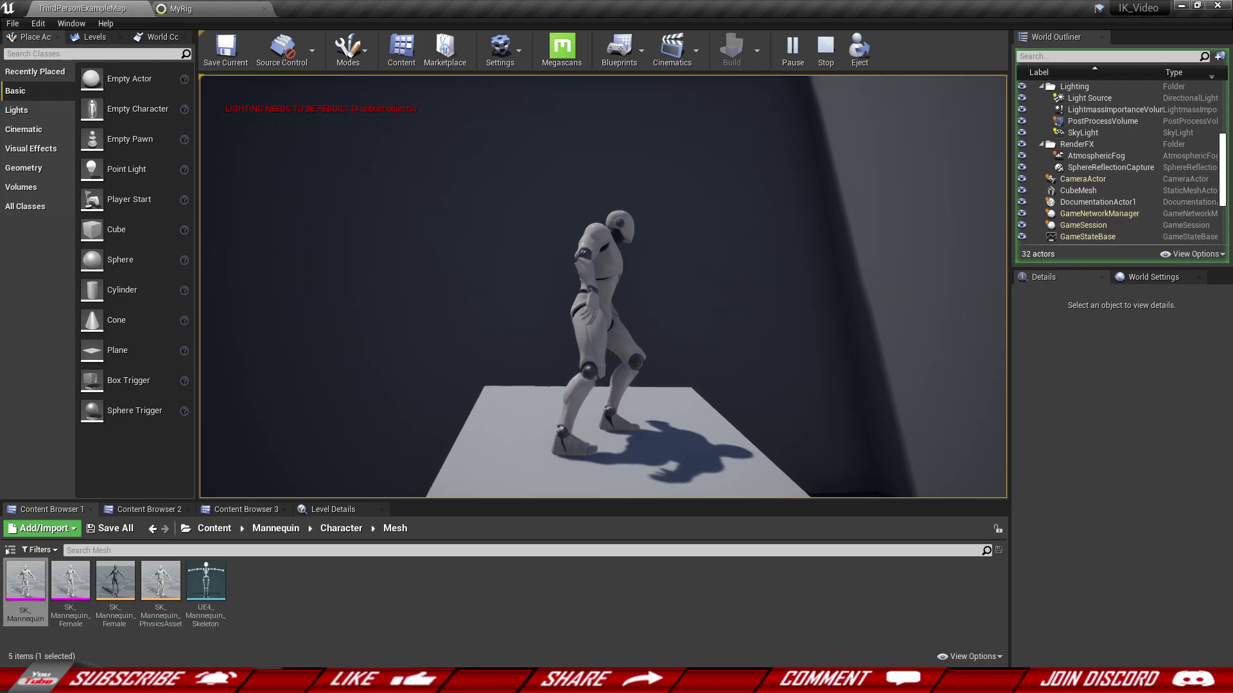
{"action": "key", "text": "Escape"}
Step: Return to the MyRig graph and examine the Accumulate Lerp (Float) setup for the right foot offset and the left Aim Math outputs
{"action": "left_click", "coordinate": [203, 5]}
{"action": "scroll", "coordinate": [425, 181], "scroll_direction": "down", "scroll_amount": 2}
{"action": "right_click_drag", "start_coordinate": [437, 182], "coordinate": [504, 328]}
{"action": "scroll", "coordinate": [599, 331], "scroll_direction": "up", "scroll_amount": 5}
{"action": "scroll", "coordinate": [600, 331], "scroll_direction": "up", "scroll_amount": 3}
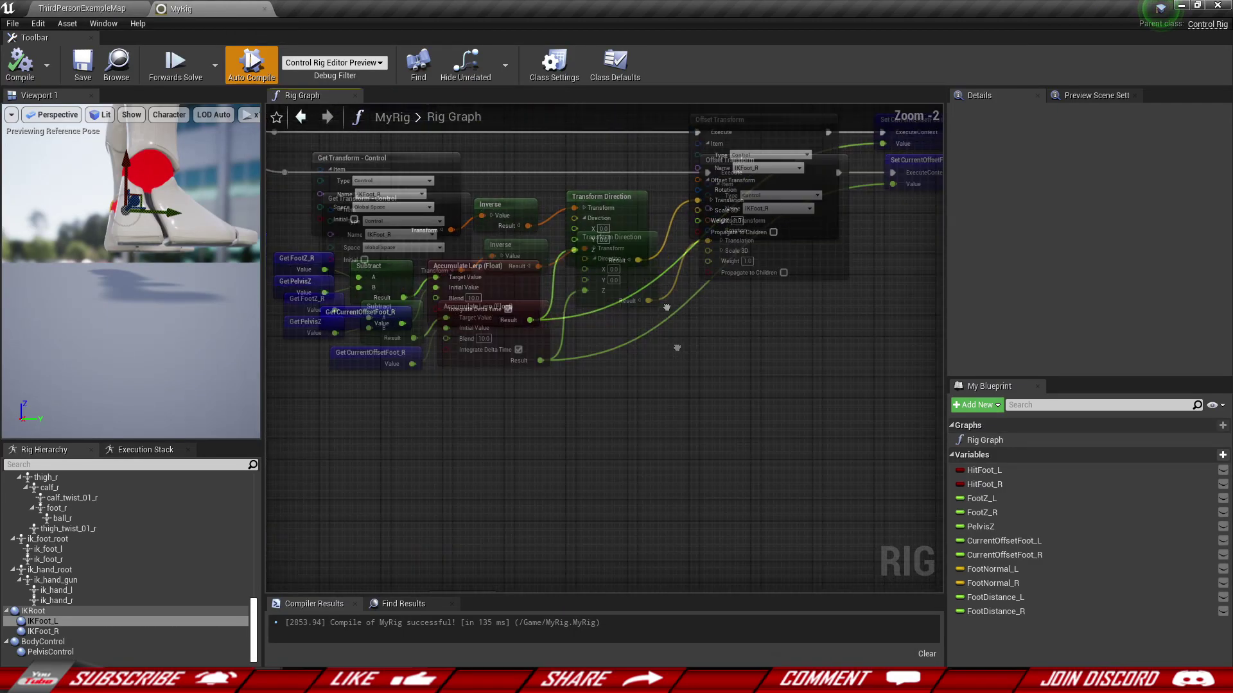
{"action": "left_click_drag", "start_coordinate": [299, 272], "coordinate": [664, 430]}
{"action": "left_click_drag", "start_coordinate": [682, 421], "coordinate": [730, 437]}
{"action": "left_click", "coordinate": [643, 308]}
{"action": "scroll", "coordinate": [666, 473], "scroll_direction": "down", "scroll_amount": 9}
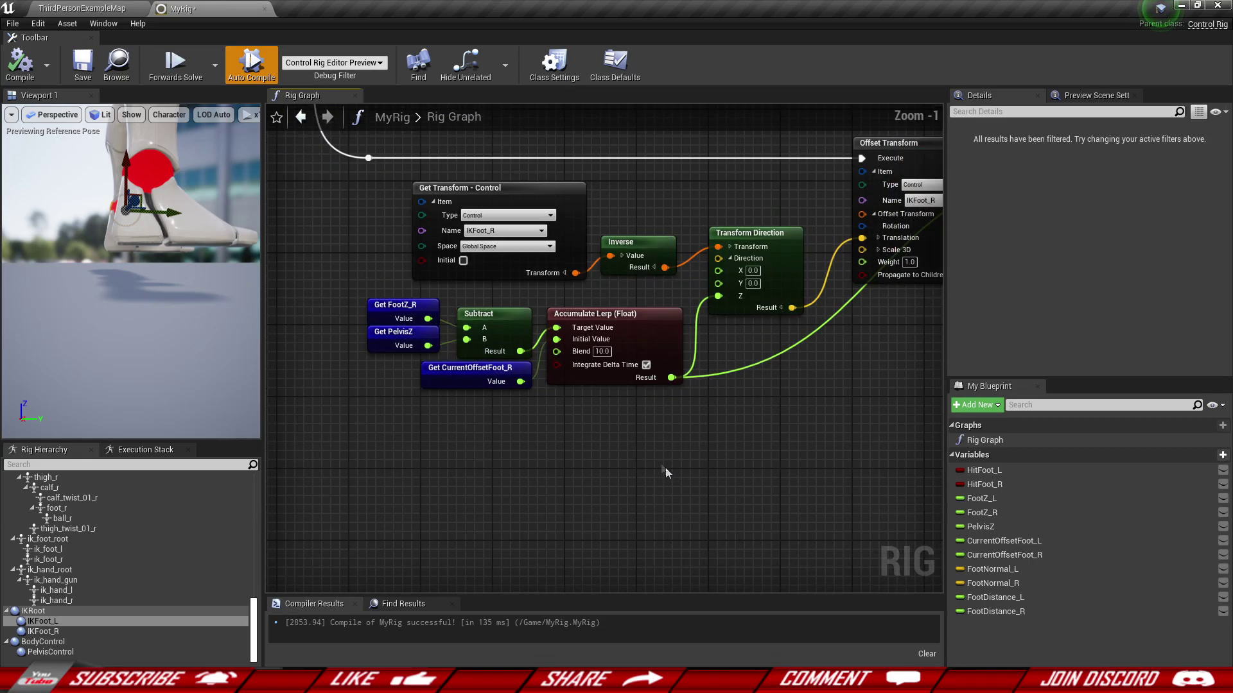
{"action": "right_click_drag", "start_coordinate": [666, 474], "coordinate": [646, 452]}
{"action": "scroll", "coordinate": [633, 355], "scroll_direction": "up", "scroll_amount": 6}
{"action": "scroll", "coordinate": [607, 391], "scroll_direction": "up", "scroll_amount": 3}
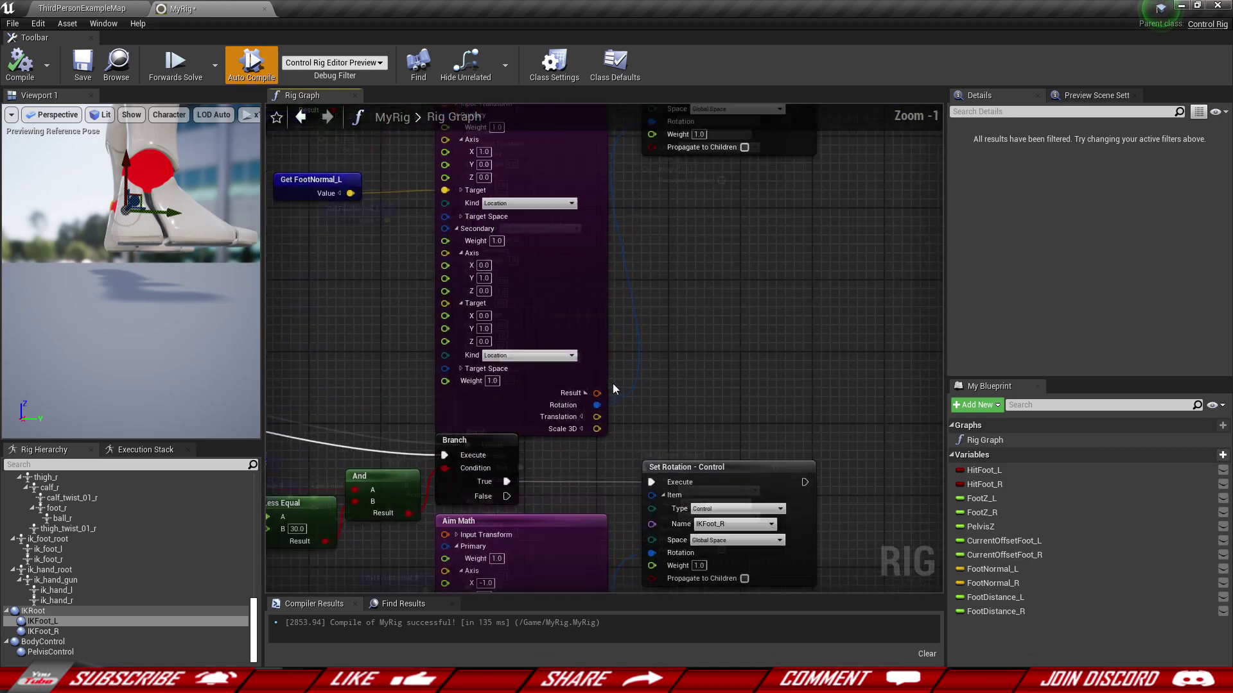
Step: Try an Accumulate Lerp (Quaternion) node on the left Aim Math's Rotation output, and delete the node
{"action": "left_click_drag", "start_coordinate": [594, 402], "coordinate": [683, 337]}
{"action": "type", "text": "acc"}
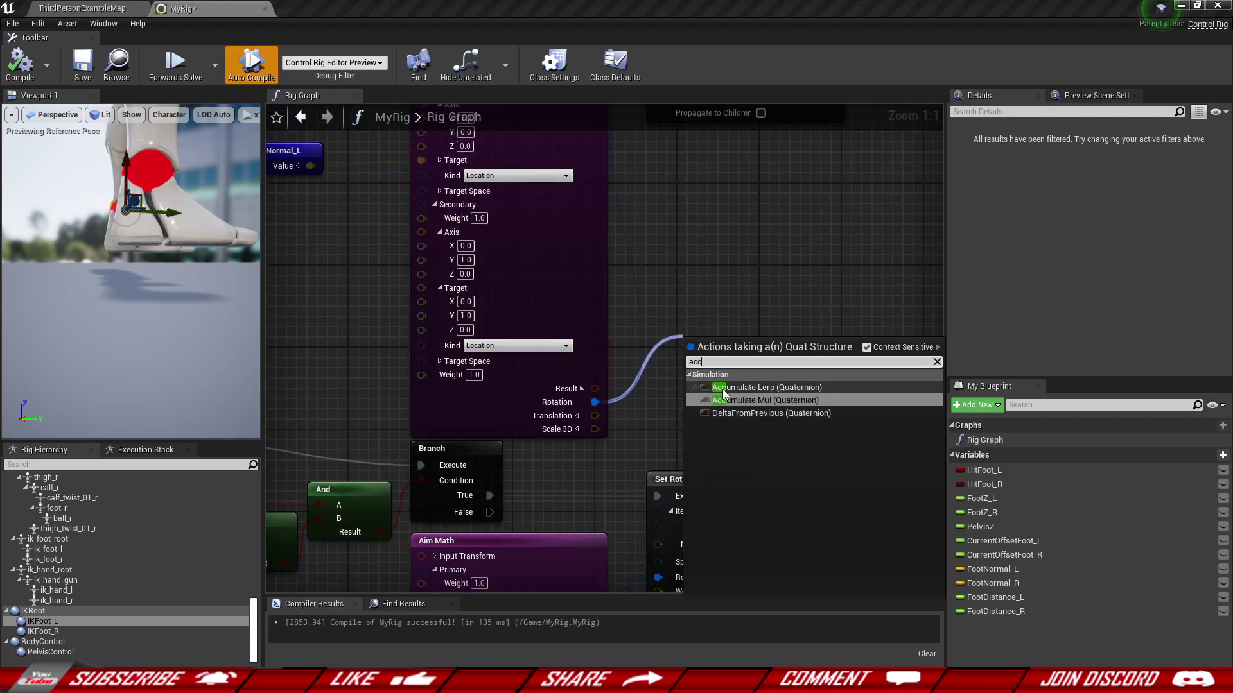
{"action": "left_click", "coordinate": [738, 388]}
{"action": "left_click_drag", "start_coordinate": [782, 350], "coordinate": [782, 299]}
{"action": "right_click_drag", "start_coordinate": [727, 324], "coordinate": [659, 379]}
{"action": "left_click_drag", "start_coordinate": [757, 421], "coordinate": [854, 333]}
{"action": "left_click_drag", "start_coordinate": [631, 379], "coordinate": [597, 487]}
{"action": "left_click", "coordinate": [563, 497]}
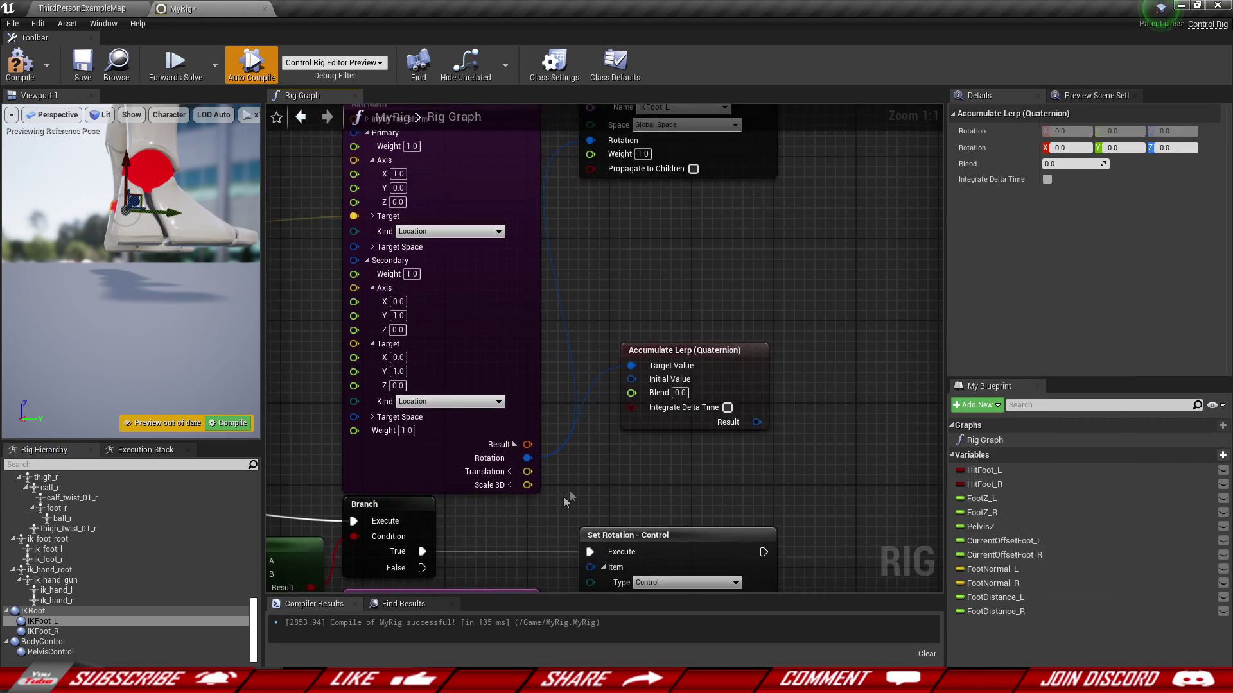
{"action": "left_click", "coordinate": [567, 499]}
{"action": "left_click", "coordinate": [737, 372]}
{"action": "mouse_move", "coordinate": [737, 373]}
{"action": "left_mouse_down"}
{"action": "mouse_move", "coordinate": [683, 393]}
{"action": "mouse_move", "coordinate": [717, 357]}
{"action": "mouse_move", "coordinate": [735, 405]}
{"action": "mouse_move", "coordinate": [742, 380]}
{"action": "left_mouse_up"}
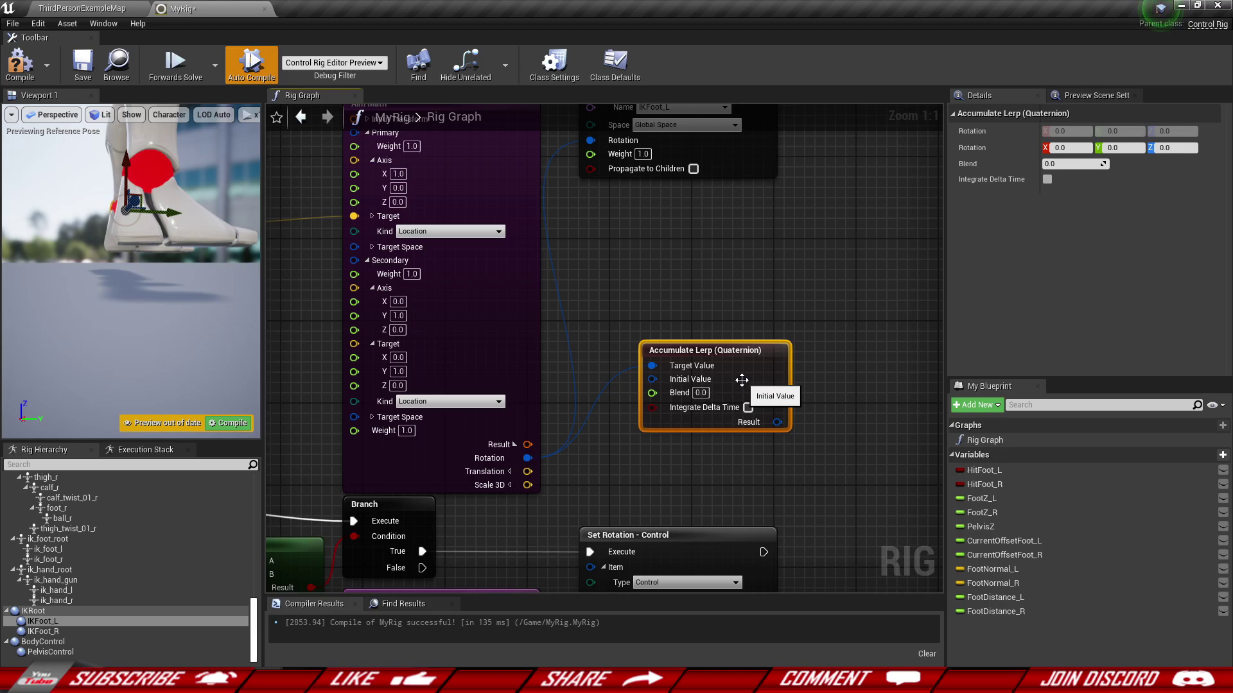
{"action": "key", "text": "Delete"}
Step: Compile the MyRig control rig and look over the complete foot IK graph
{"action": "scroll", "coordinate": [700, 302], "scroll_direction": "down", "scroll_amount": 5}
{"action": "right_click_drag", "start_coordinate": [704, 281], "coordinate": [688, 487]}
{"action": "scroll", "coordinate": [713, 416], "scroll_direction": "down", "scroll_amount": 2}
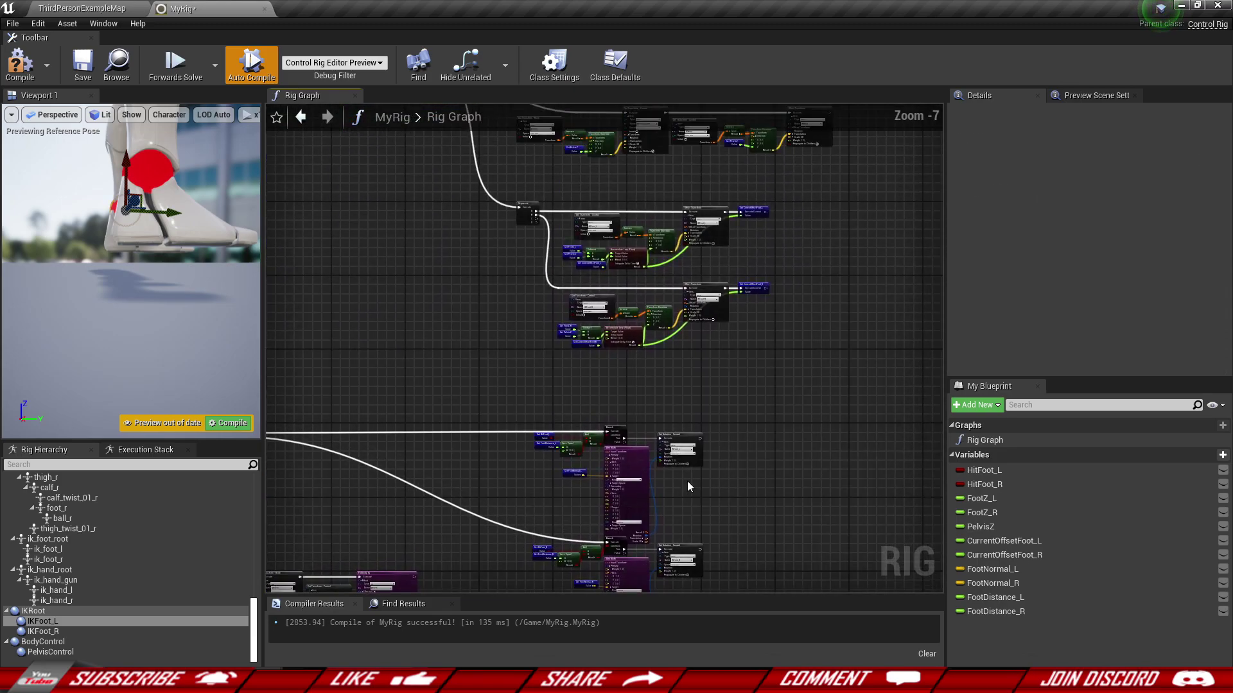
{"action": "right_click_drag", "start_coordinate": [710, 360], "coordinate": [707, 426]}
{"action": "left_click", "coordinate": [20, 64]}
{"action": "right_click_drag", "start_coordinate": [396, 417], "coordinate": [507, 375]}
{"action": "scroll", "coordinate": [465, 386], "scroll_direction": "down", "scroll_amount": 4}
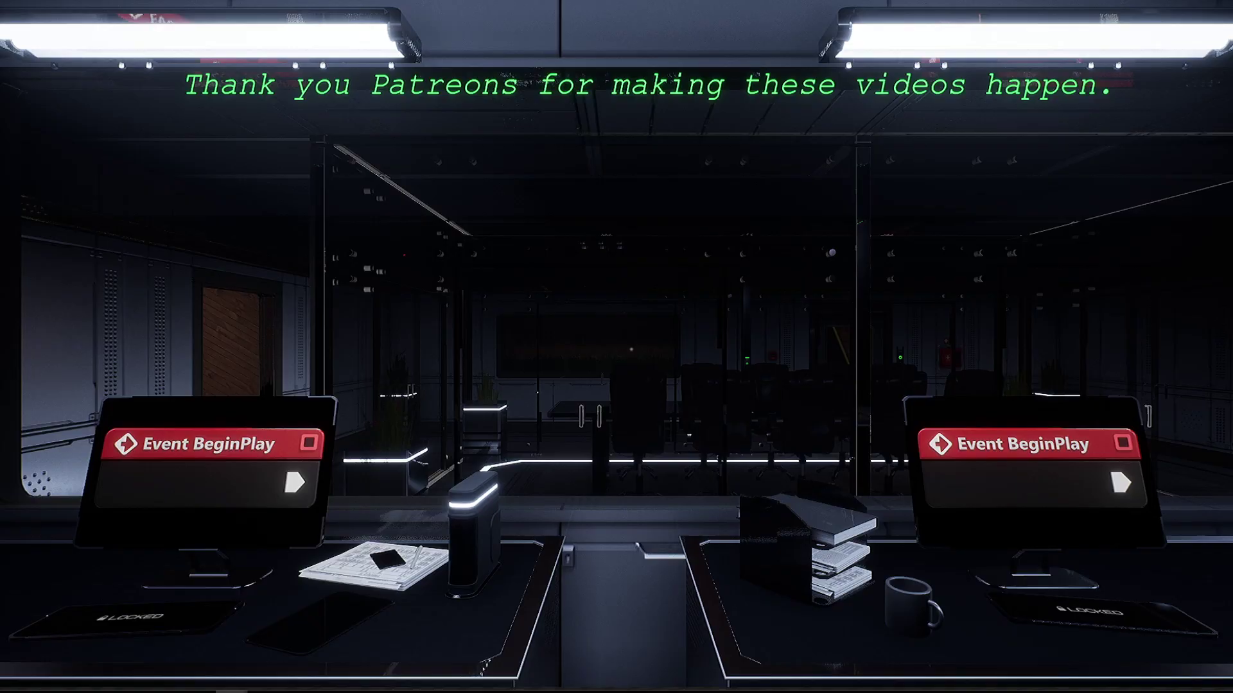